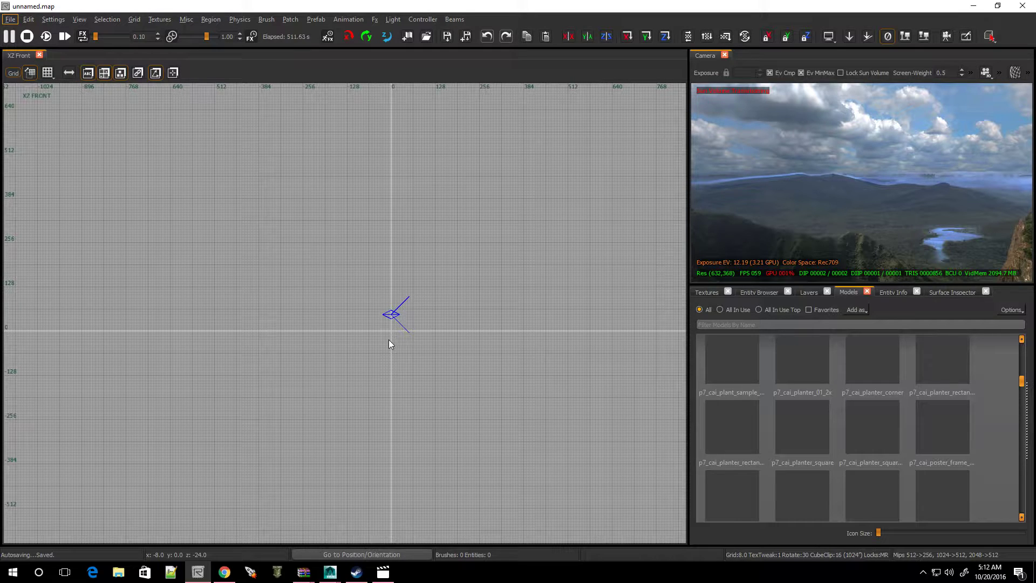
# Draw a square brush 384 by 384 units, centred on the origin in the XZ front view.
pyautogui.scroll(-3, 286, 331)
pyautogui.scroll(4, 334, 308)
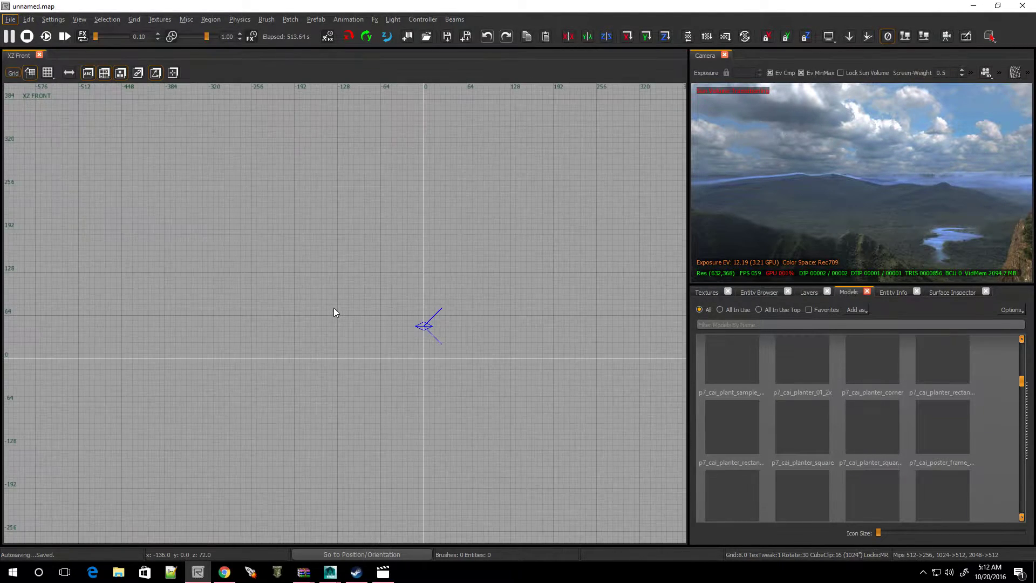
pyautogui.scroll(-2, 332, 269)
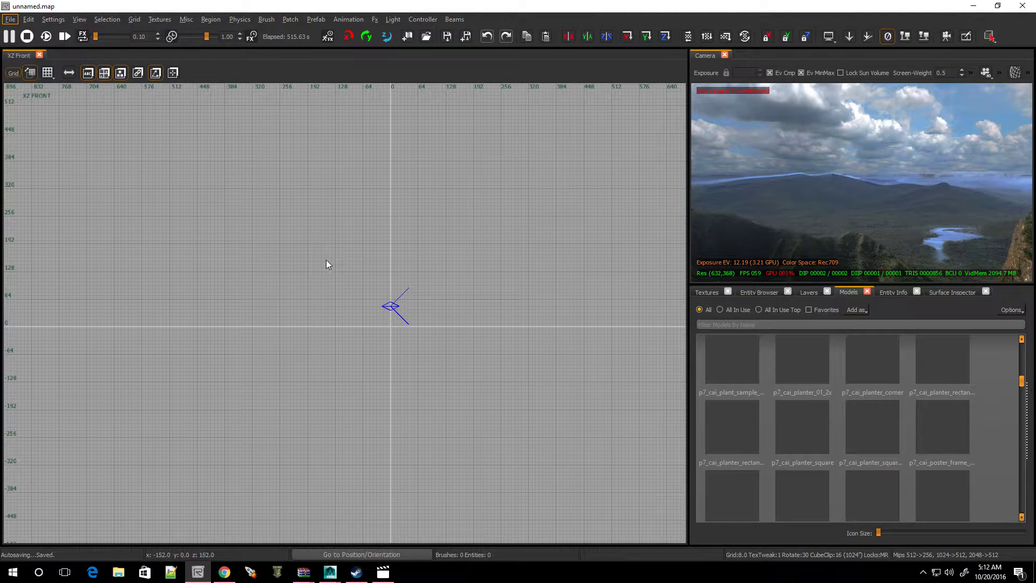
pyautogui.moveTo(306, 241)
pyautogui.mouseDown()
pyautogui.moveTo(371, 304)
pyautogui.moveTo(483, 368)
pyautogui.moveTo(474, 367)
pyautogui.mouseUp()
pyautogui.moveTo(436, 221); pyautogui.dragTo(435, 224)
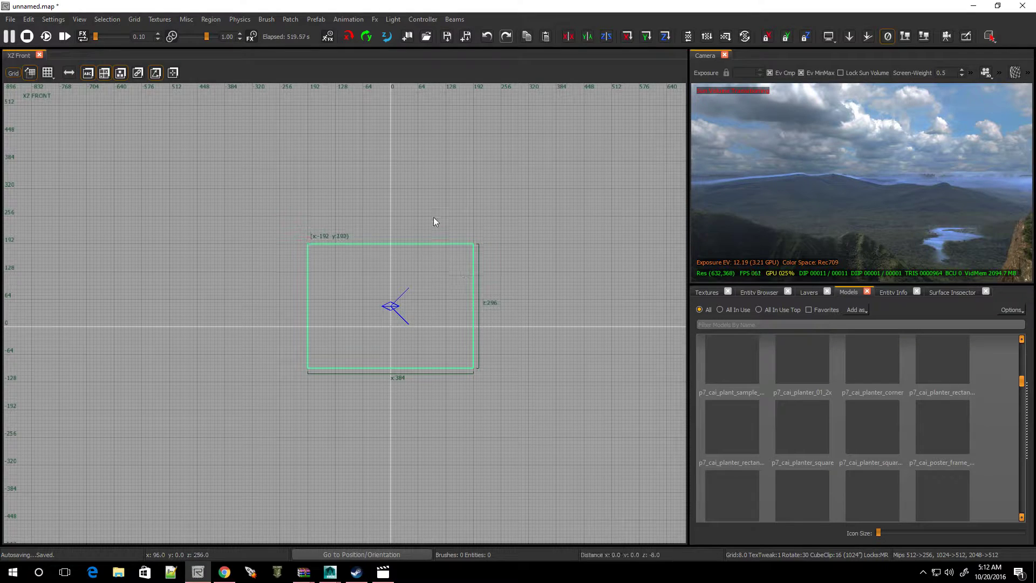
pyautogui.moveTo(436, 383); pyautogui.dragTo(436, 425)
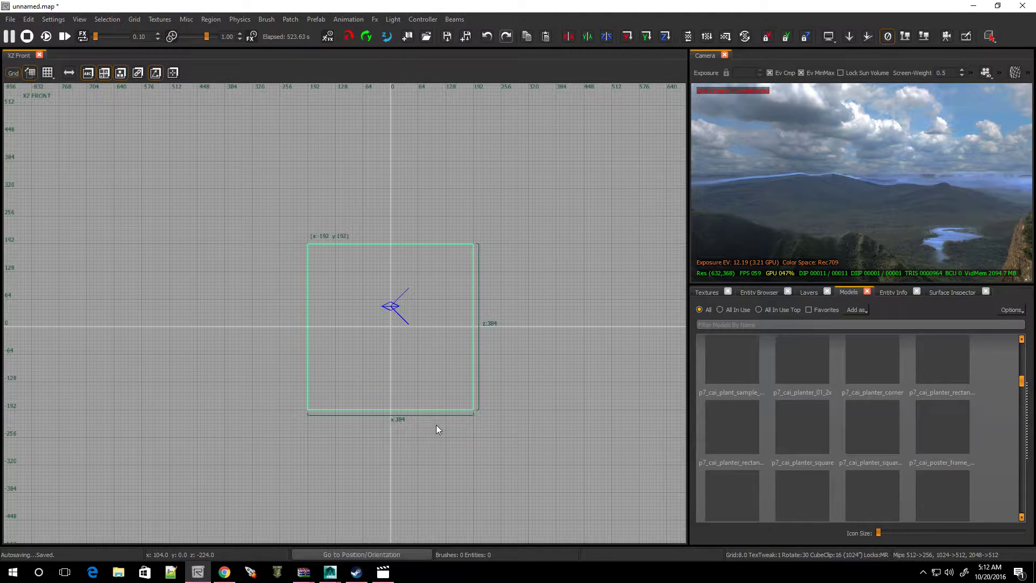
# Resize the brush in the YZ side view to 512 units long and 200 units high, keeping its upper edge at 192.
pyautogui.hotkey('ctrl', 'Tab')
pyautogui.moveTo(354, 448); pyautogui.dragTo(352, 369)
pyautogui.moveTo(375, 304)
pyautogui.mouseDown()
pyautogui.moveTo(601, 305)
pyautogui.moveTo(590, 307)
pyautogui.mouseUp()
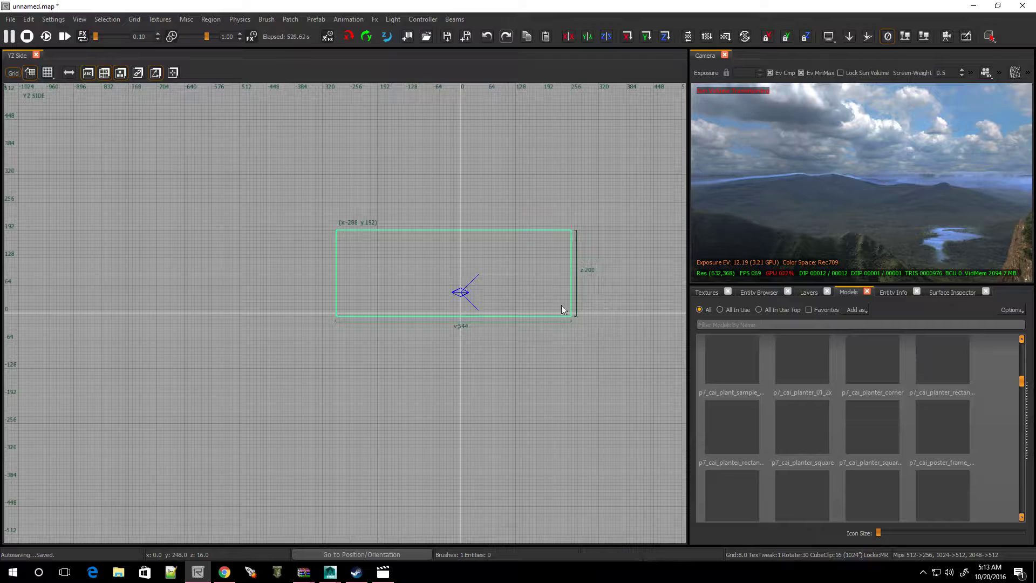
pyautogui.moveTo(309, 281); pyautogui.dragTo(320, 281)
# Widen the brush to 512 units along X in the XY top view, centred on the origin.
pyautogui.hotkey('ctrl', 'Tab')
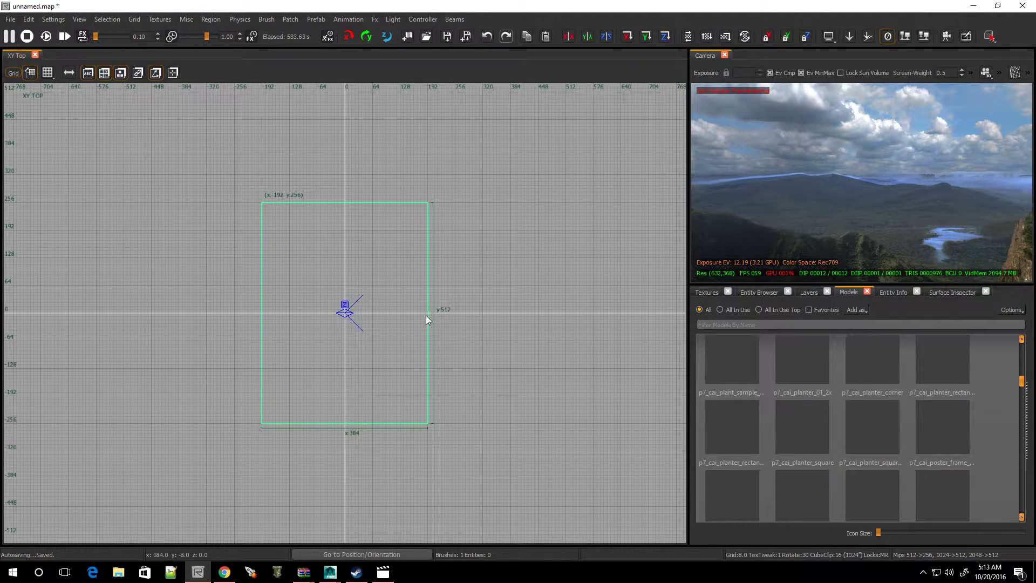
pyautogui.moveTo(455, 335); pyautogui.dragTo(509, 334)
pyautogui.moveTo(253, 329)
pyautogui.mouseDown()
pyautogui.moveTo(192, 330)
pyautogui.moveTo(202, 303)
pyautogui.mouseUp()
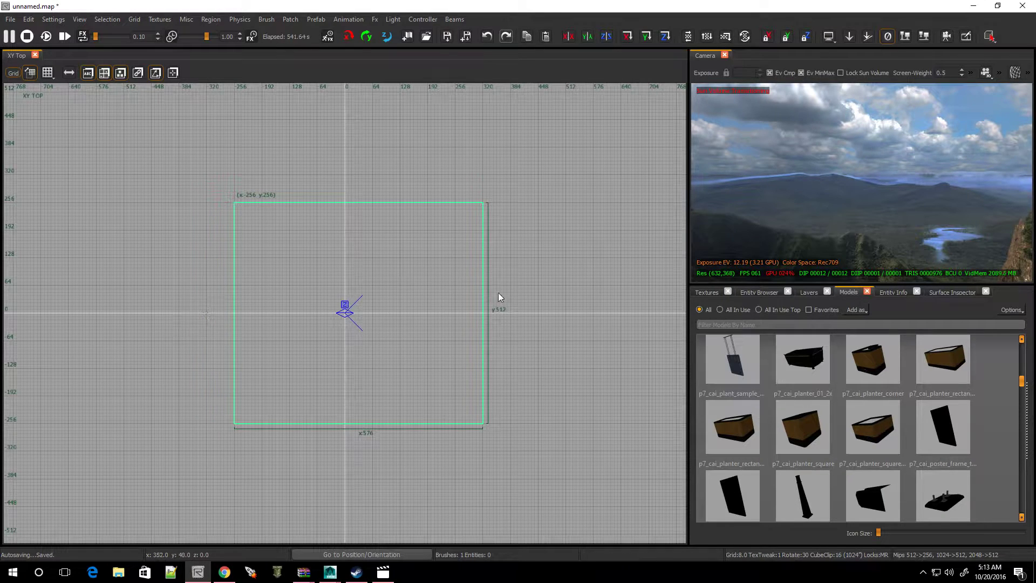
pyautogui.moveTo(509, 290); pyautogui.dragTo(496, 293)
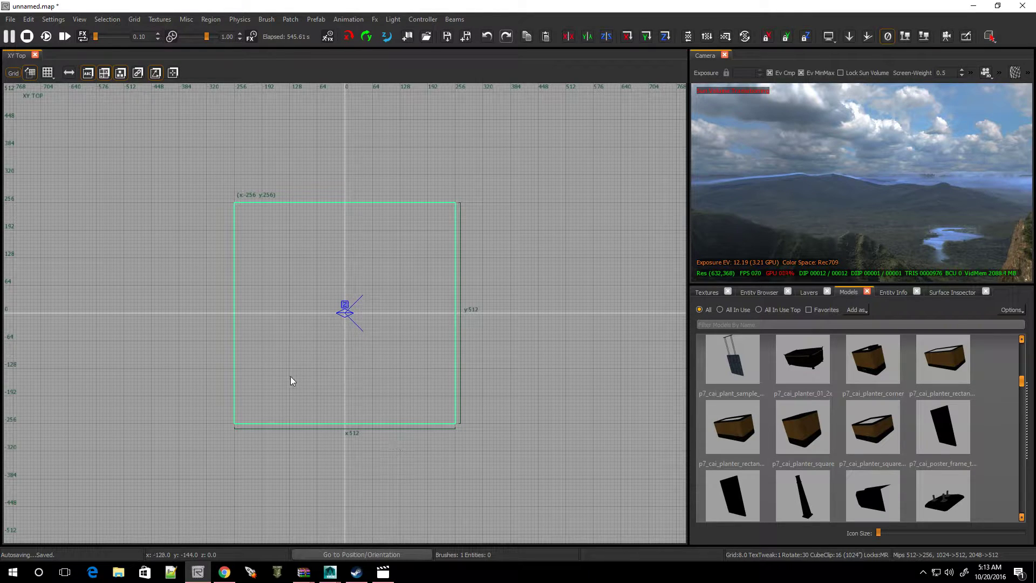
pyautogui.hotkey('ctrl', 'Tab')
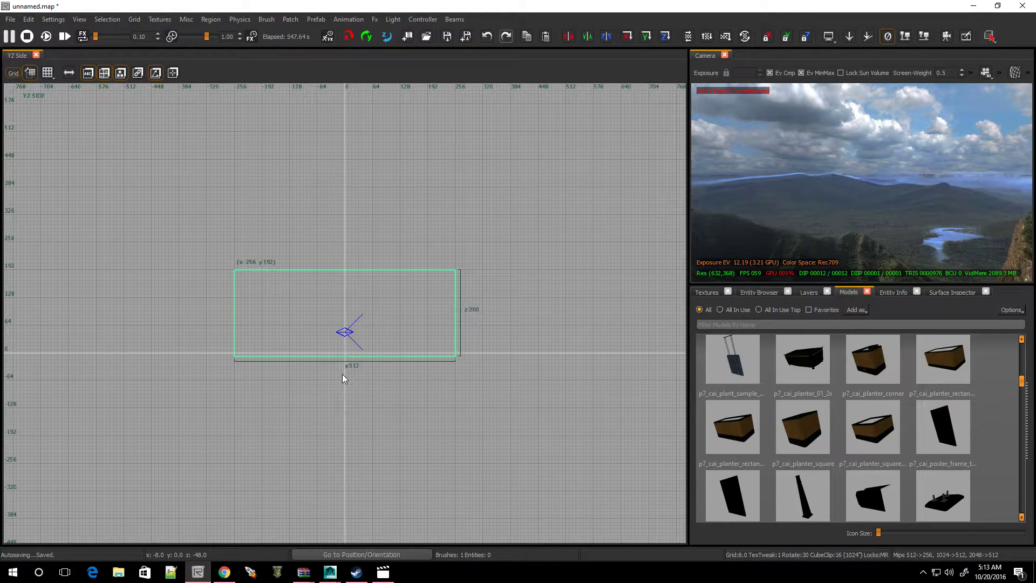
pyautogui.hotkey('ctrl', 'Tab')
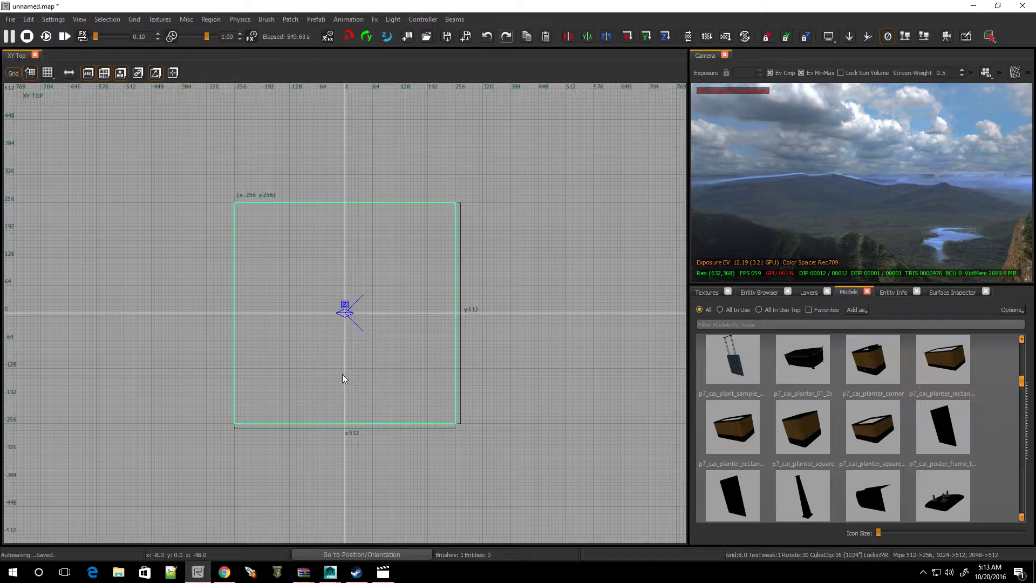
# Hollow the brush into a closed room with CSG Hollow and view its interior in the camera.
pyautogui.click(108, 20)
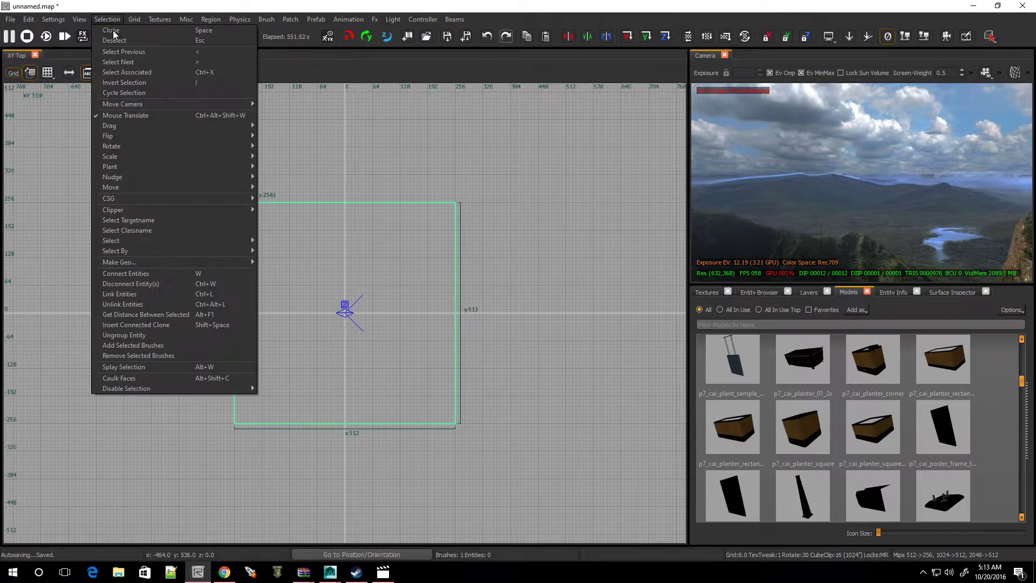
pyautogui.moveTo(159, 197)
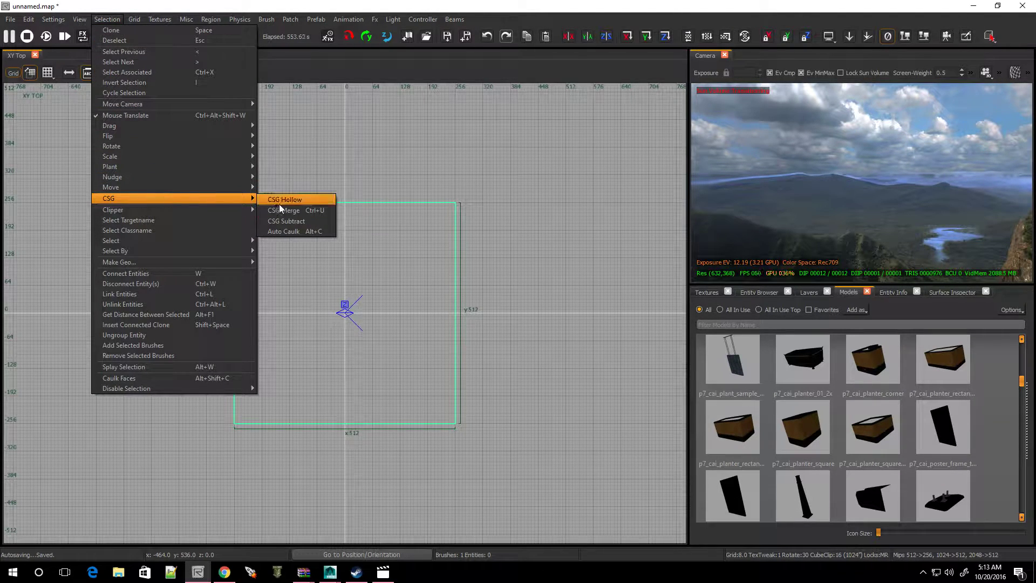
pyautogui.click(298, 200)
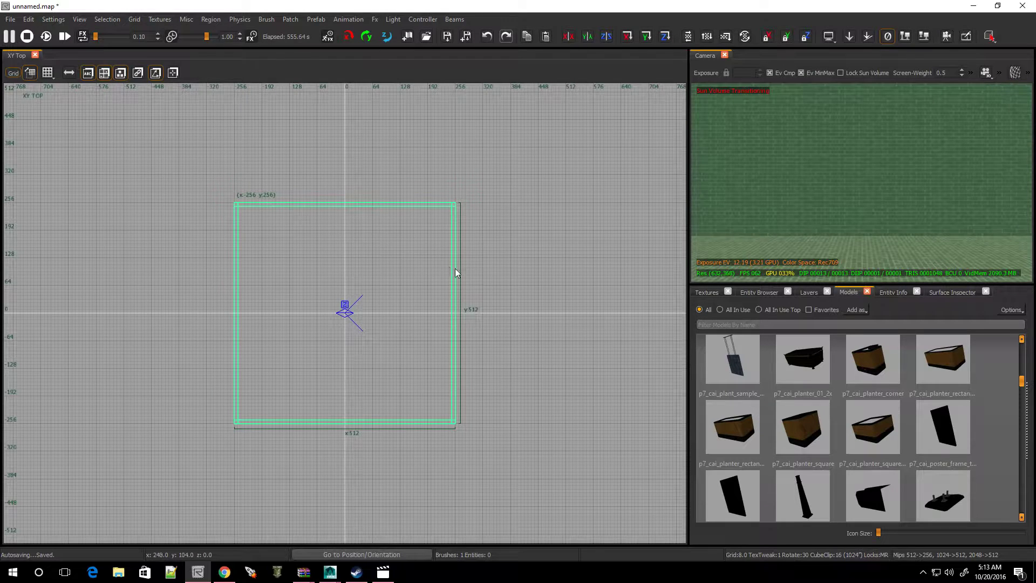
pyautogui.hotkey('ctrl', 'Tab')
pyautogui.moveTo(848, 189); pyautogui.dragTo(812, 202, button='right')
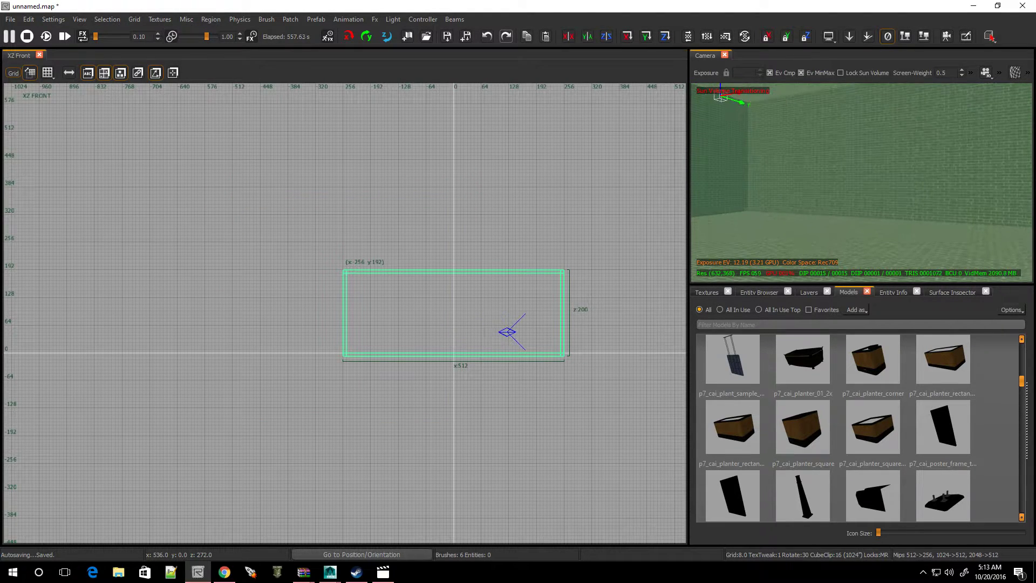
# Limit the texture list to favorites and clear the "brick" name filter.
pyautogui.click(703, 291)
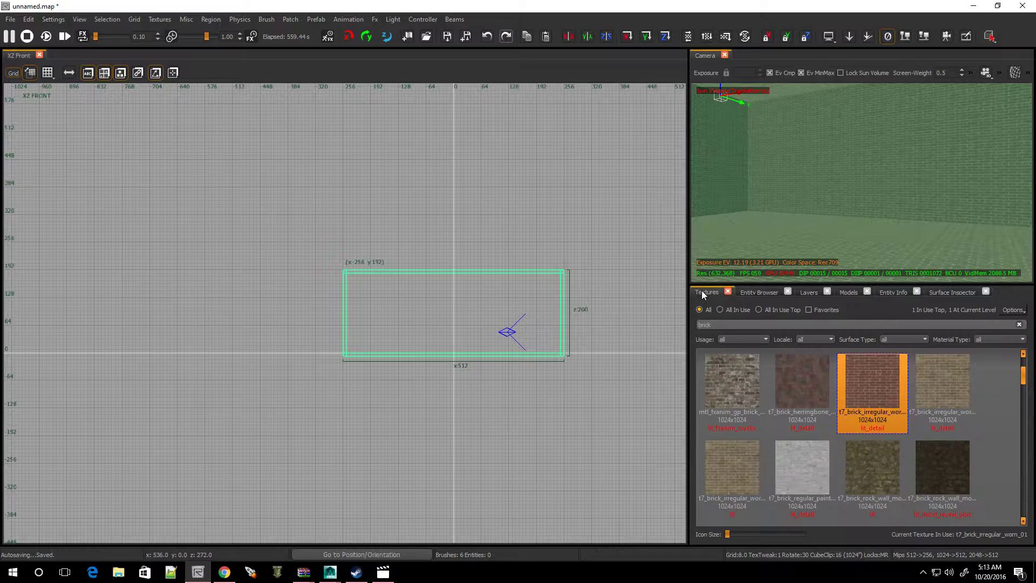
pyautogui.scroll(-15, 838, 452)
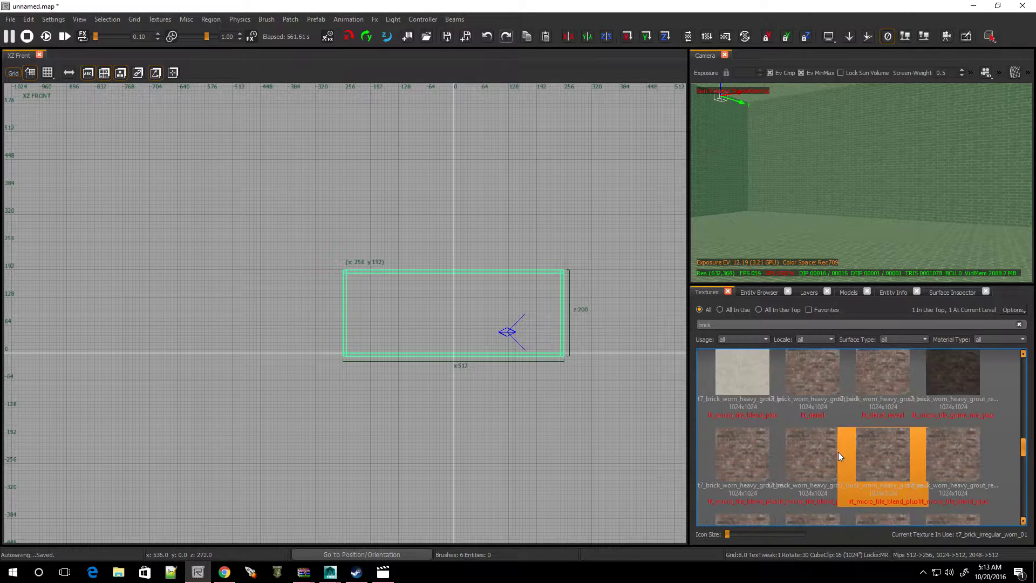
pyautogui.scroll(3, 838, 452)
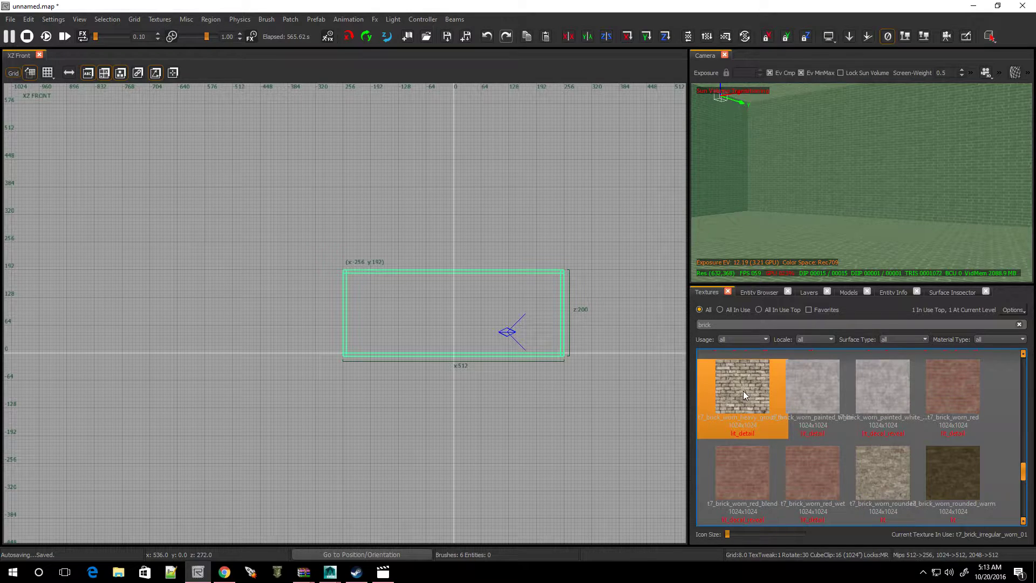
pyautogui.scroll(3, 805, 415)
pyautogui.scroll(2, 806, 416)
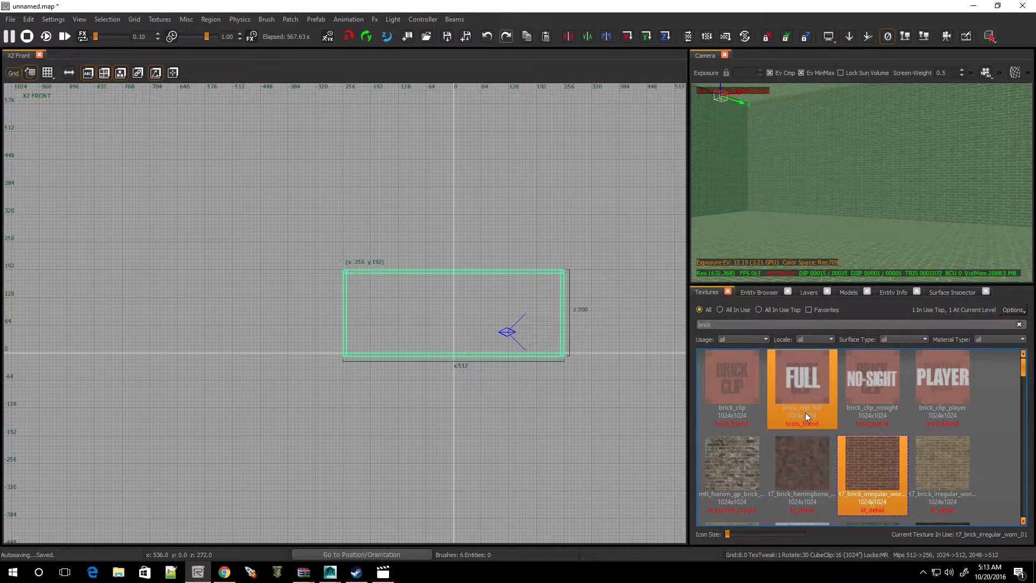
pyautogui.click(809, 310)
pyautogui.click(709, 323)
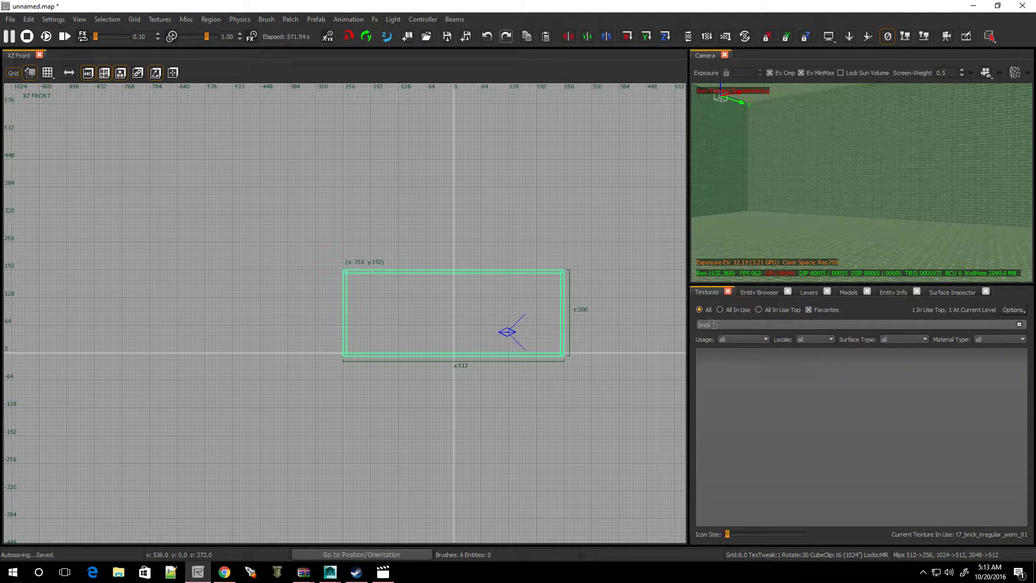
pyautogui.press('BackSpace')
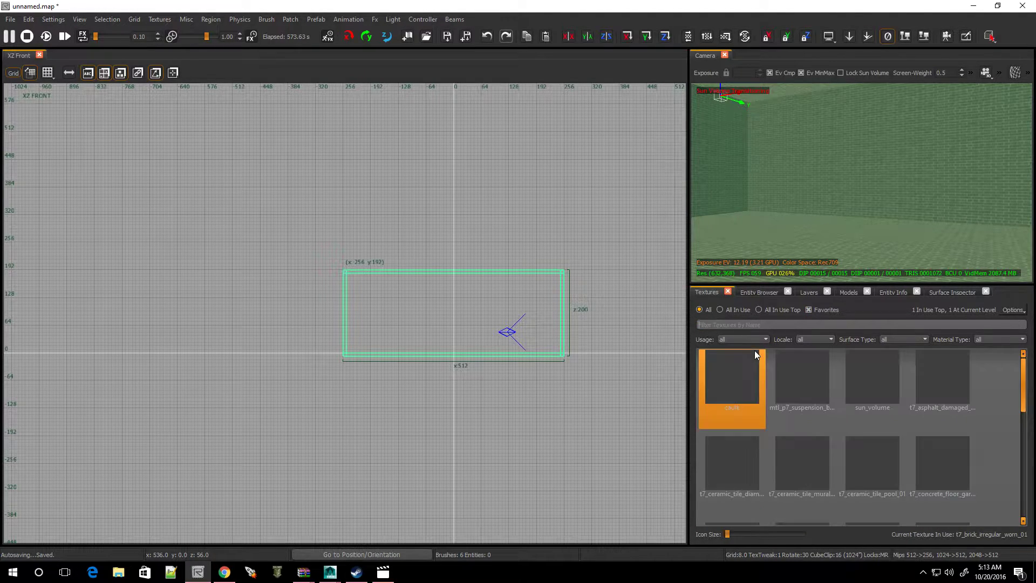
# Apply the t7_stone_granite_surface_black_01 texture to all the room's brushes and deselect them.
pyautogui.scroll(-10, 836, 436)
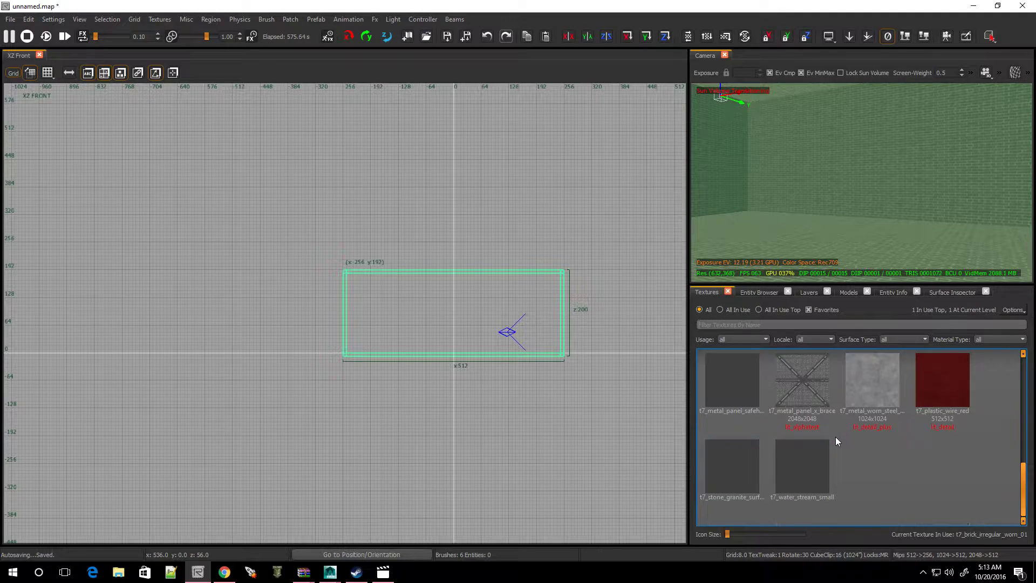
pyautogui.click(730, 461)
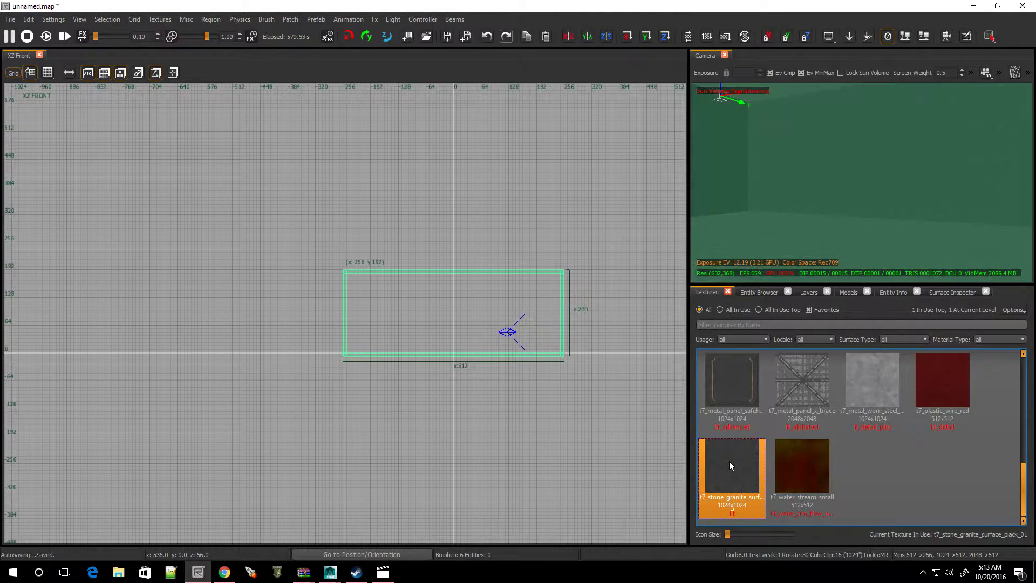
pyautogui.press('Escape')
# Apply the t7_ceramic_tile_mural_01 texture to the room's floor surface and deselect it.
pyautogui.keyDown('ctrl'); pyautogui.keyDown('shift'); pyautogui.click(796, 229); pyautogui.keyUp('shift'); pyautogui.keyUp('ctrl')
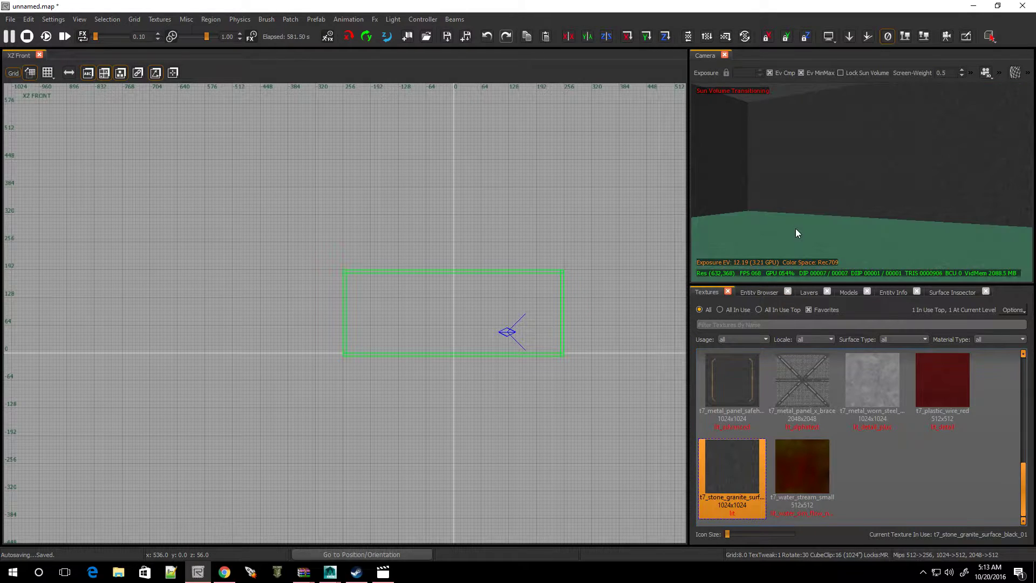
pyautogui.scroll(5, 794, 371)
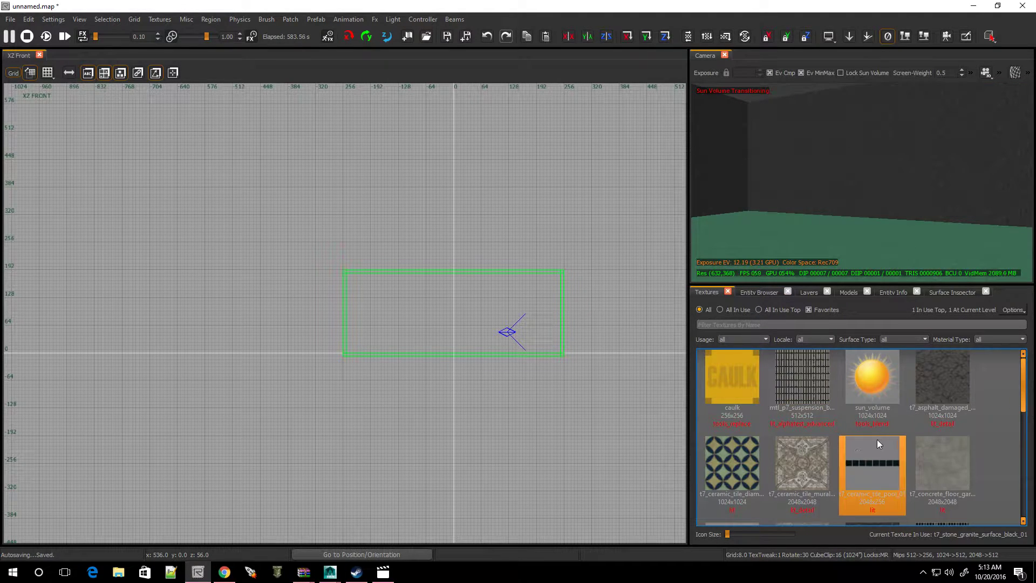
pyautogui.click(789, 462)
pyautogui.press('Escape')
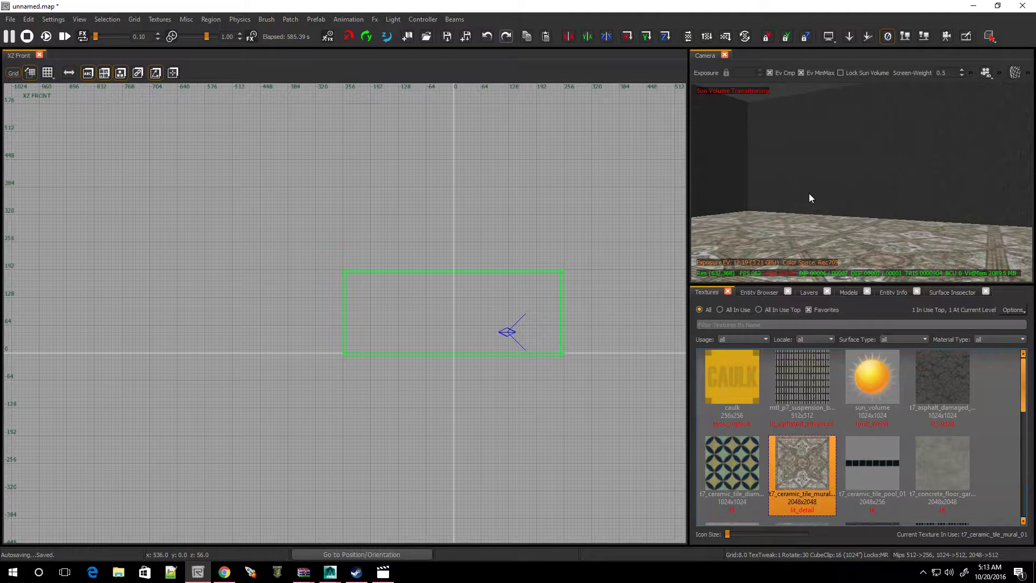
# Split the room's ceiling brush into two halves with a vertical clip line at X 0 in the XZ front view.
pyautogui.moveTo(808, 193); pyautogui.dragTo(803, 138, button='right')
pyautogui.moveTo(831, 173); pyautogui.dragTo(840, 192, button='right')
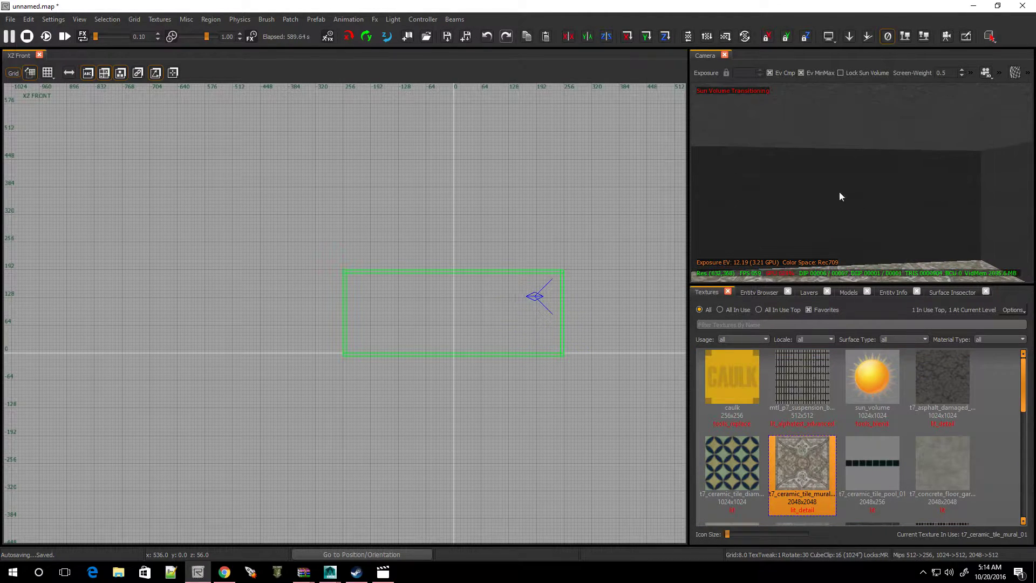
pyautogui.keyDown('shift'); pyautogui.click(841, 129); pyautogui.keyUp('shift')
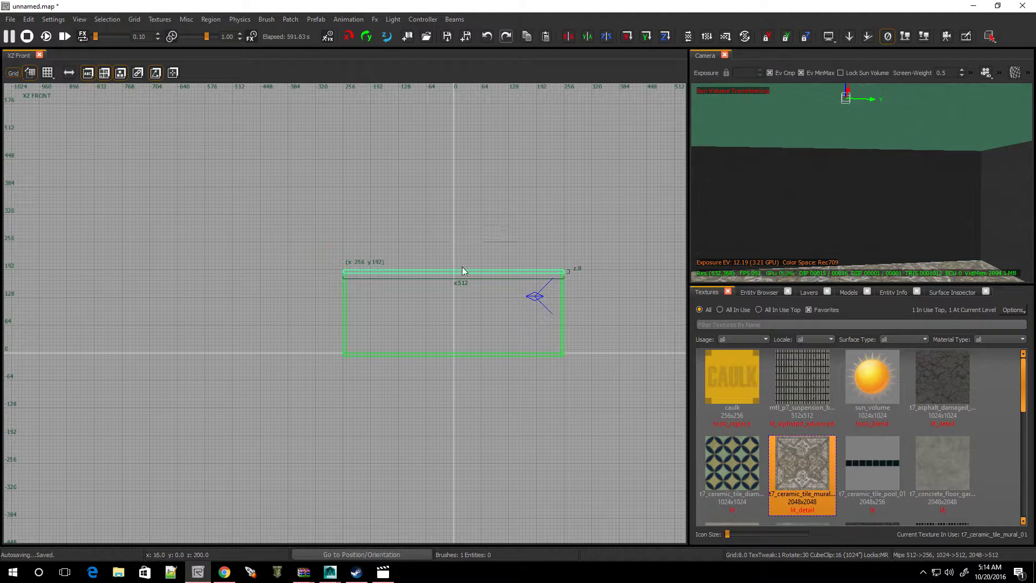
pyautogui.hotkey('ctrl', 'Tab')
pyautogui.hotkey('ctrl', 'Tab')
pyautogui.hotkey('ctrl', 'Tab')
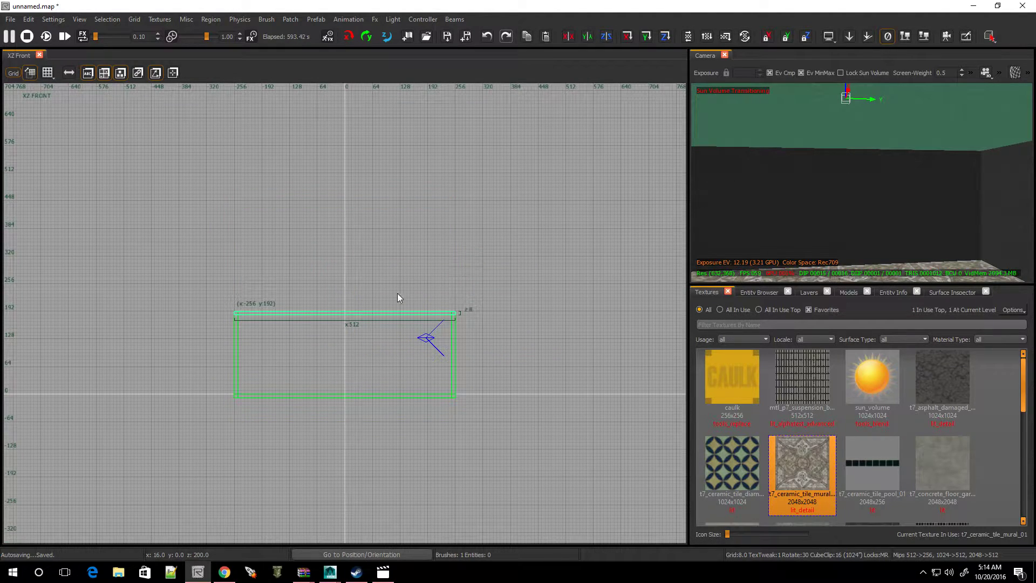
pyautogui.scroll(4, 352, 309)
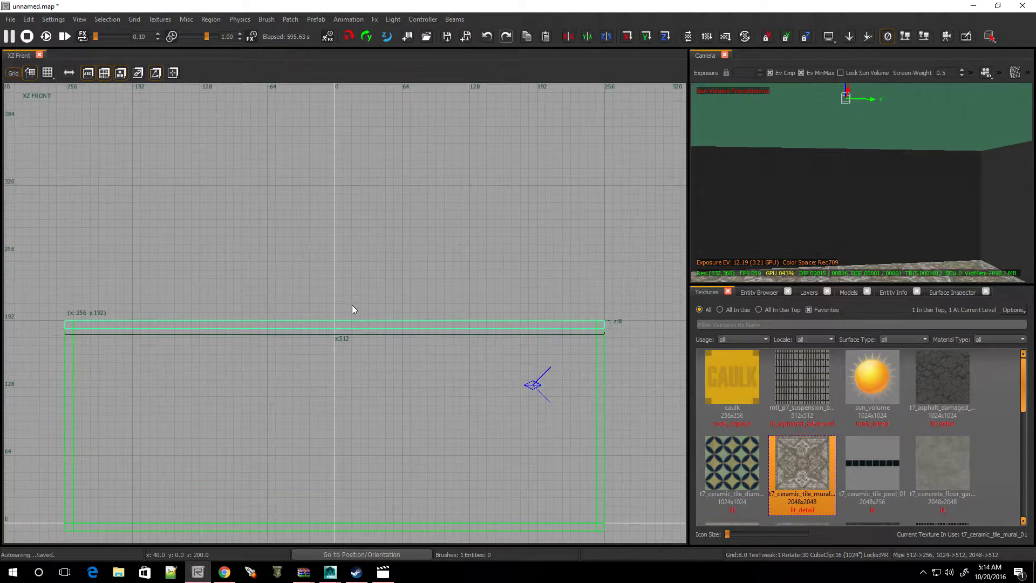
pyautogui.scroll(-2, 352, 309)
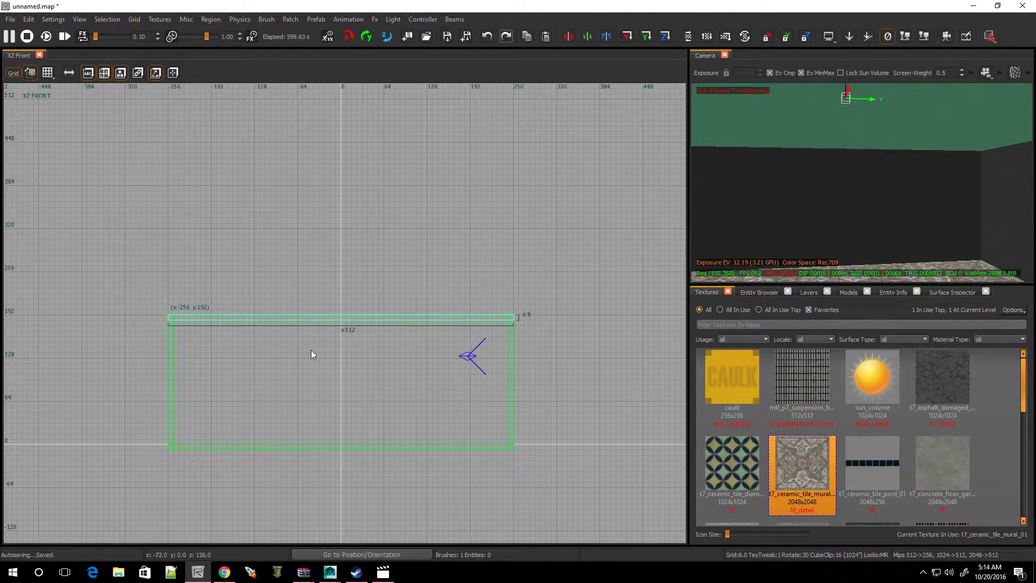
pyautogui.scroll(-2, 354, 403)
pyautogui.scroll(-2, 353, 400)
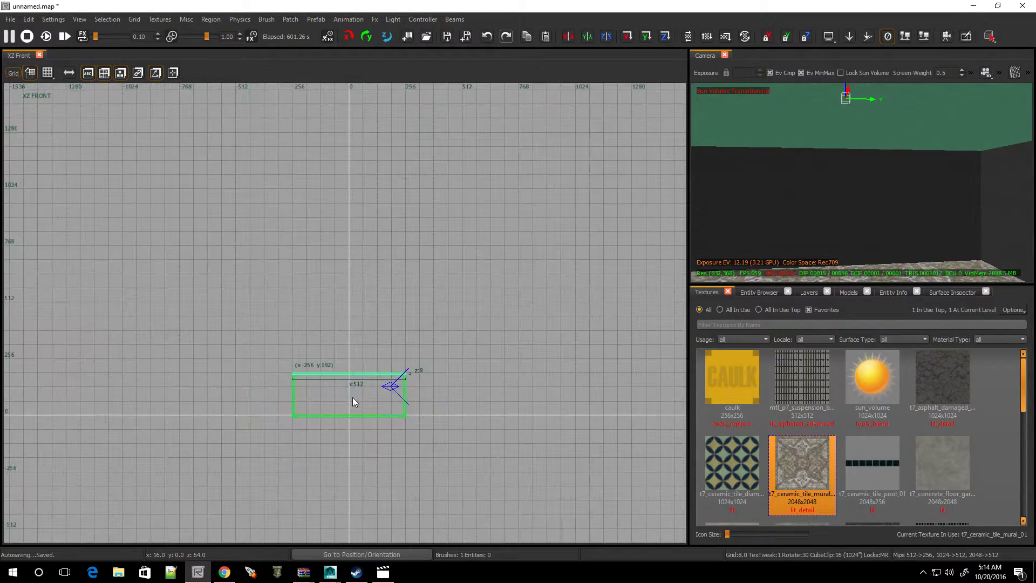
pyautogui.scroll(2, 352, 398)
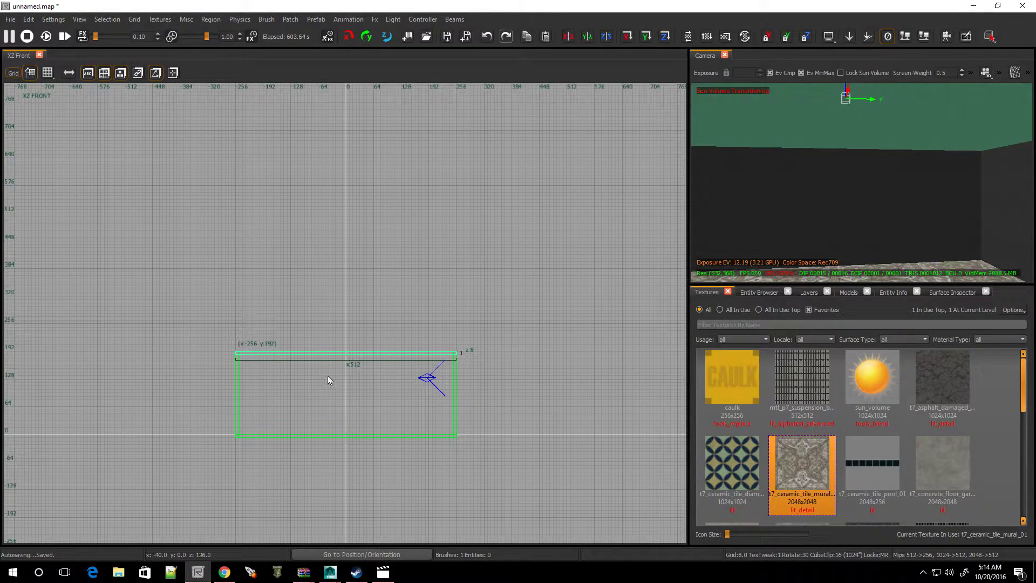
pyautogui.scroll(3, 354, 355)
pyautogui.scroll(-2, 351, 359)
pyautogui.scroll(-1, 347, 366)
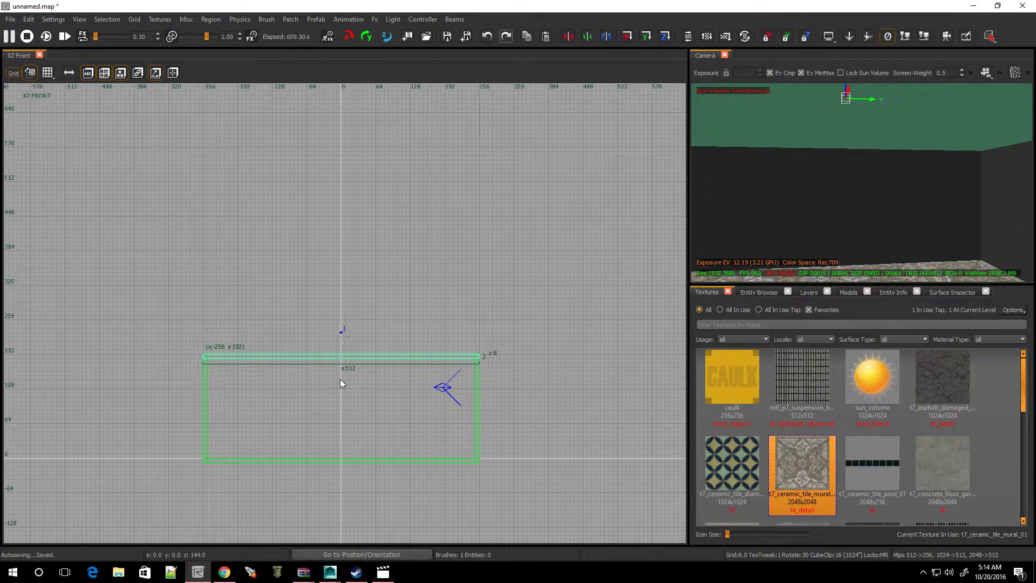
pyautogui.click(340, 379)
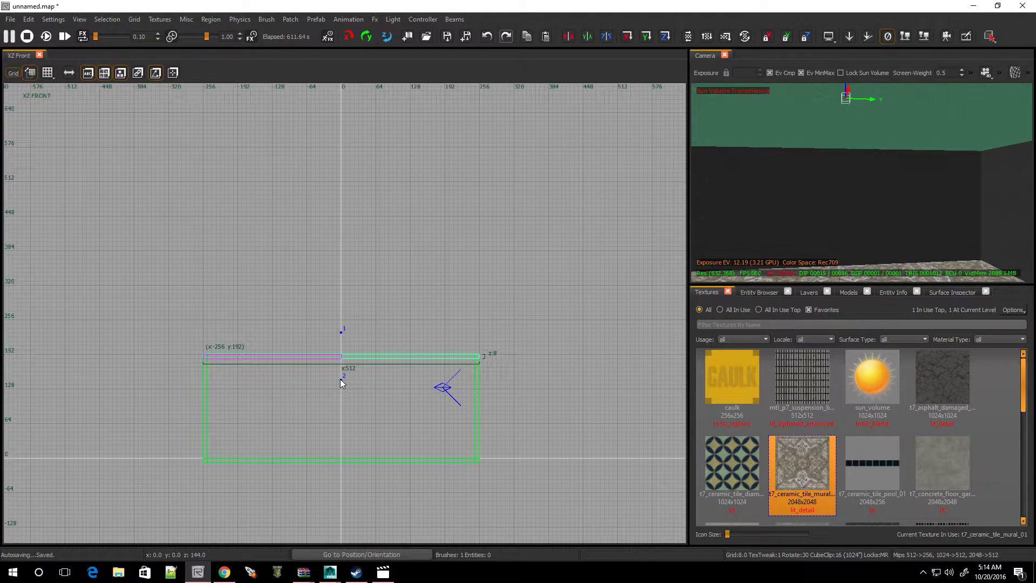
pyautogui.hotkey('shift', 'Return')
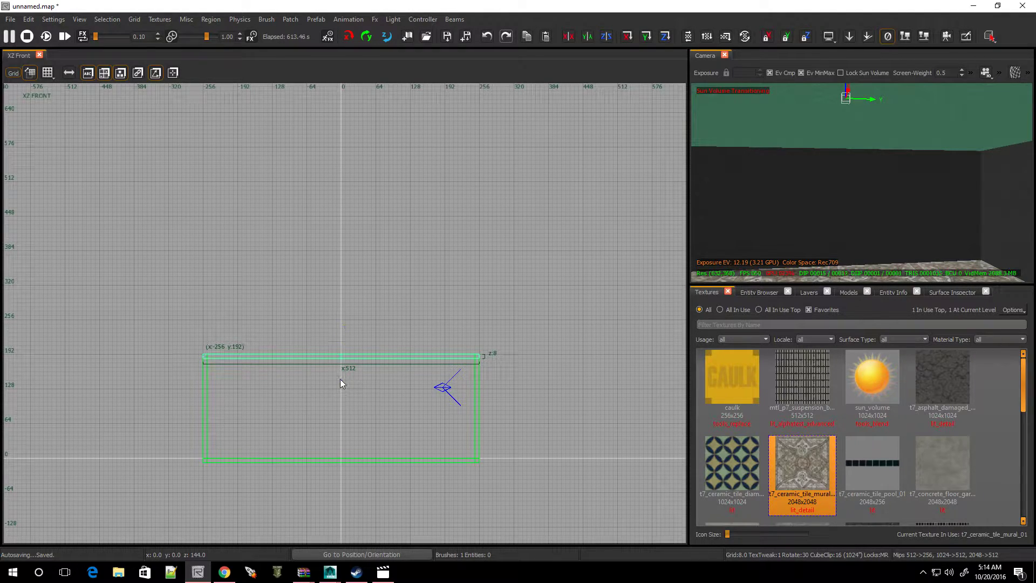
# Undo the ceiling split, and split the ceiling brush again into two halves along a vertical clip line at X 0.
pyautogui.hotkey('ctrl', 'z')
pyautogui.scroll(2, 344, 342)
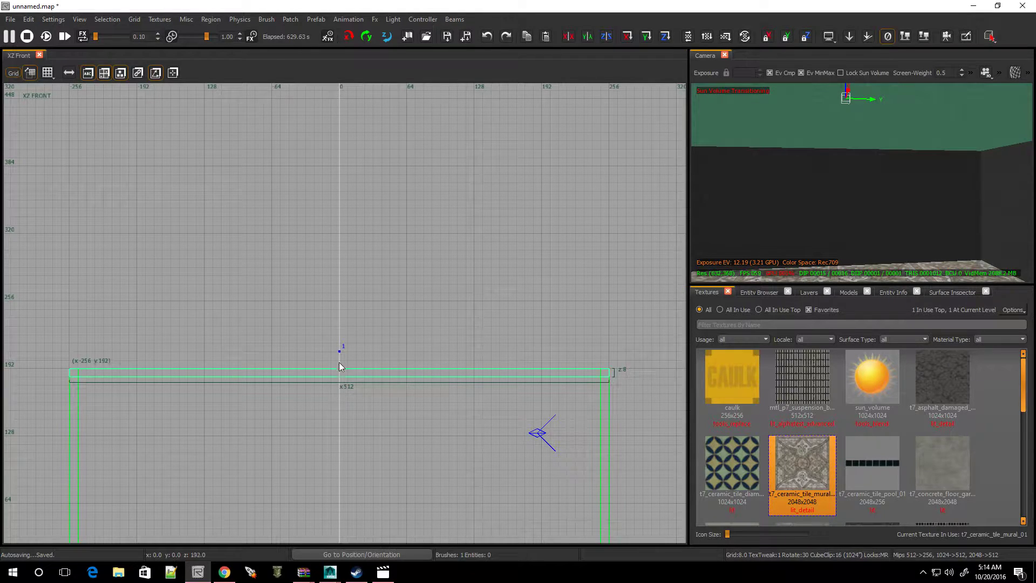
pyautogui.click(339, 411)
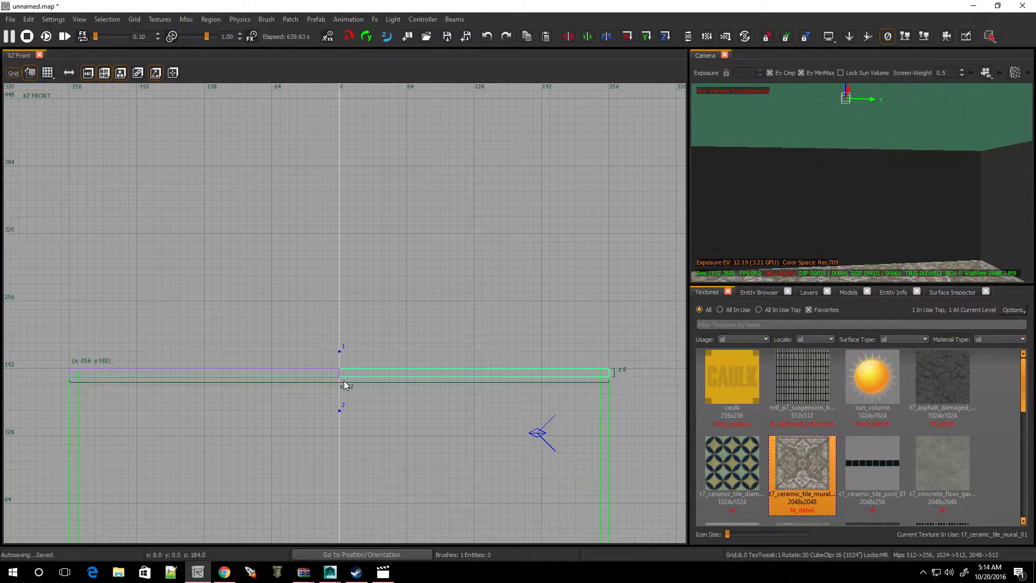
pyautogui.hotkey('shift', 'Return')
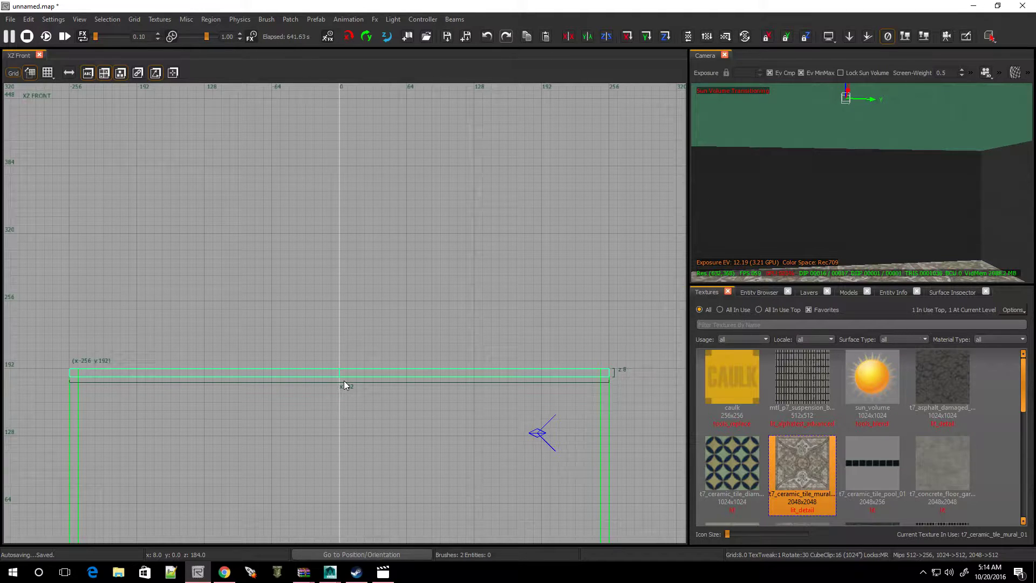
pyautogui.scroll(-3, 345, 380)
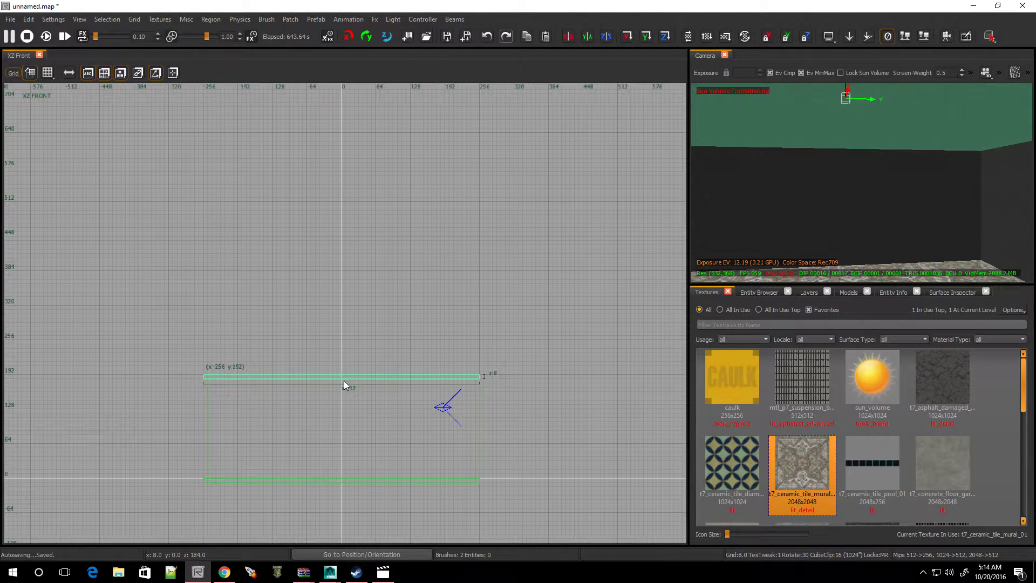
pyautogui.press('Escape')
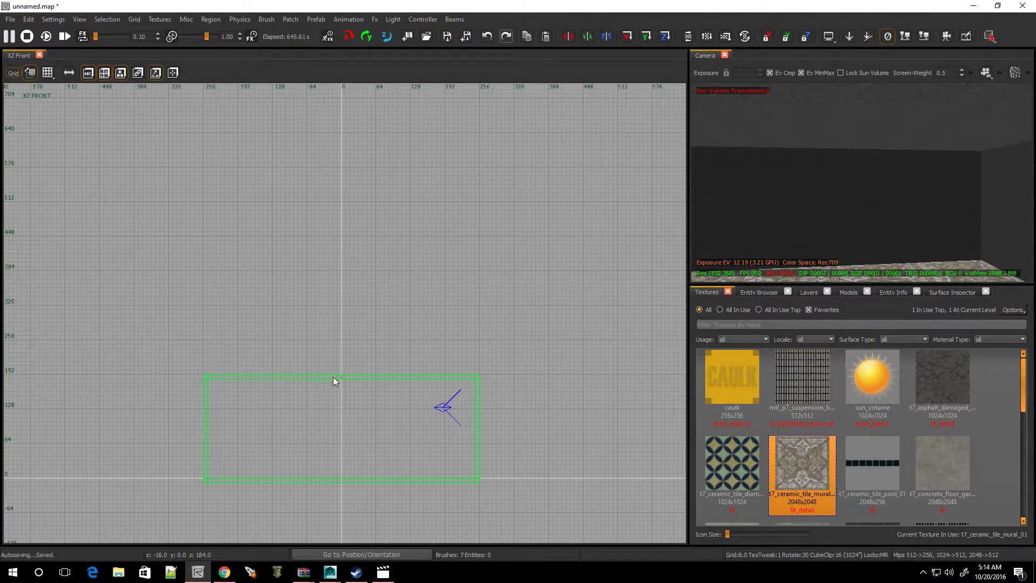
# Raise the upper center edge of the negative-X ceiling half to Z 320 to form a roof slope, and deselect it.
pyautogui.keyDown('shift'); pyautogui.click(332, 377); pyautogui.keyUp('shift')
pyautogui.scroll(4, 345, 369)
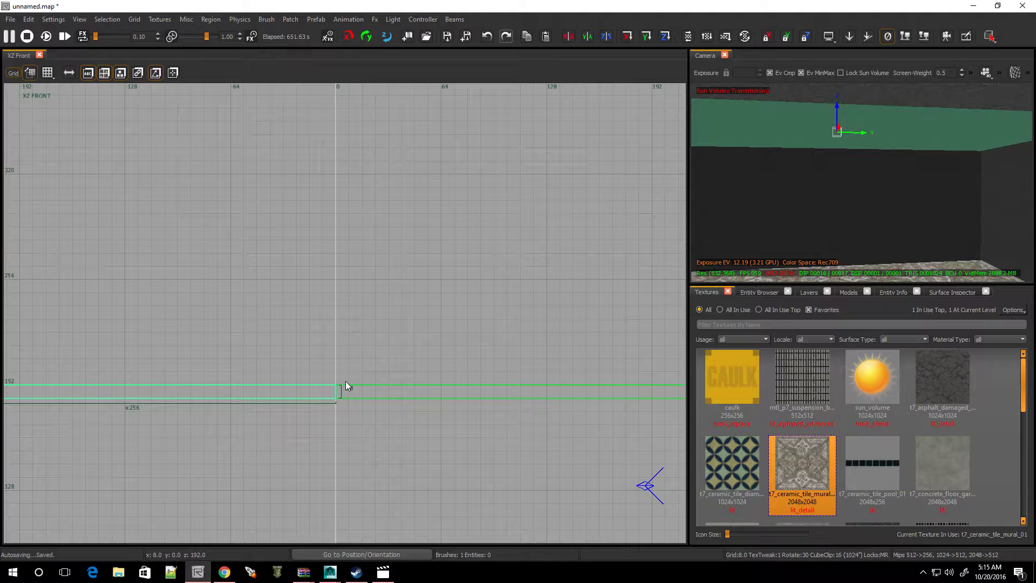
pyautogui.scroll(-4, 341, 390)
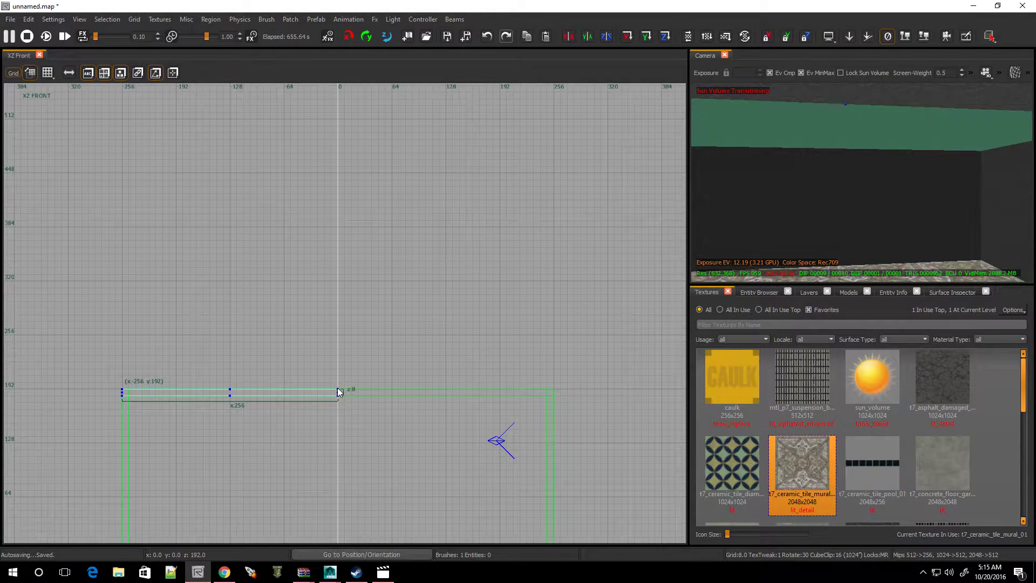
pyautogui.moveTo(339, 389); pyautogui.dragTo(340, 281)
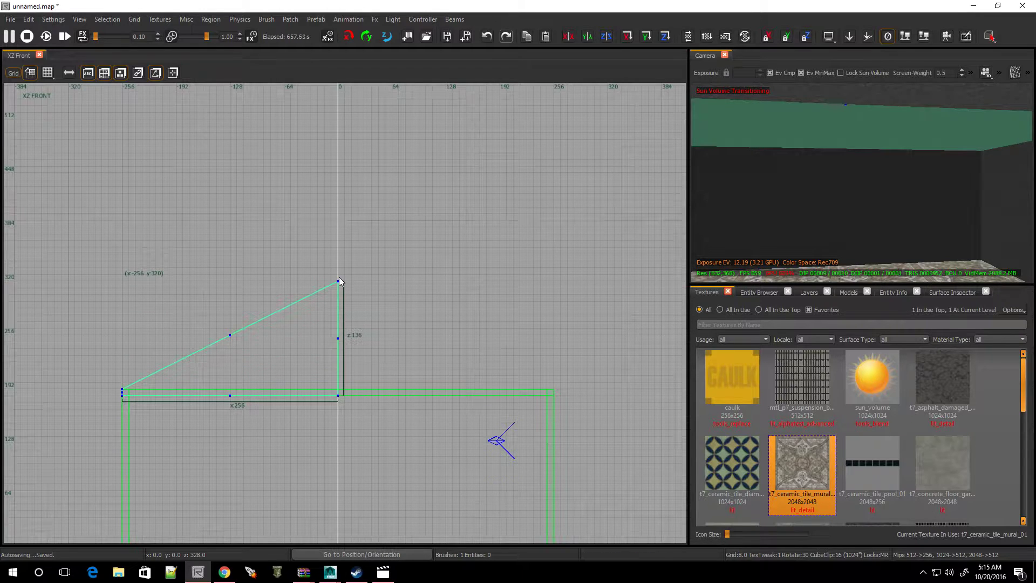
pyautogui.press('Escape')
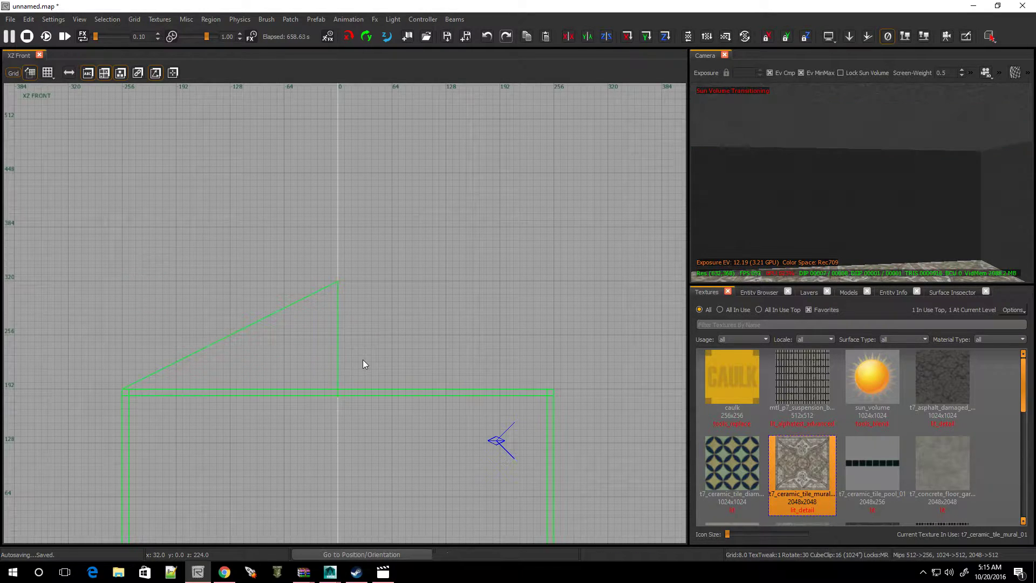
# Raise the upper center edge of the positive-X ceiling half to Z 320 to match the other slope, and deselect it.
pyautogui.keyDown('shift'); pyautogui.click(368, 394); pyautogui.keyUp('shift')
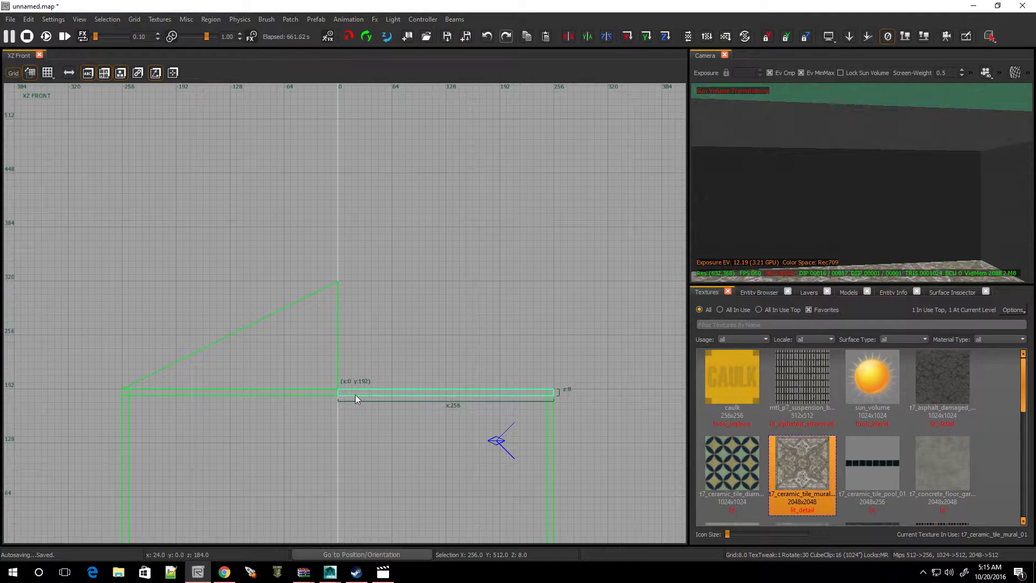
pyautogui.press('e')
pyautogui.moveTo(338, 389); pyautogui.dragTo(344, 288)
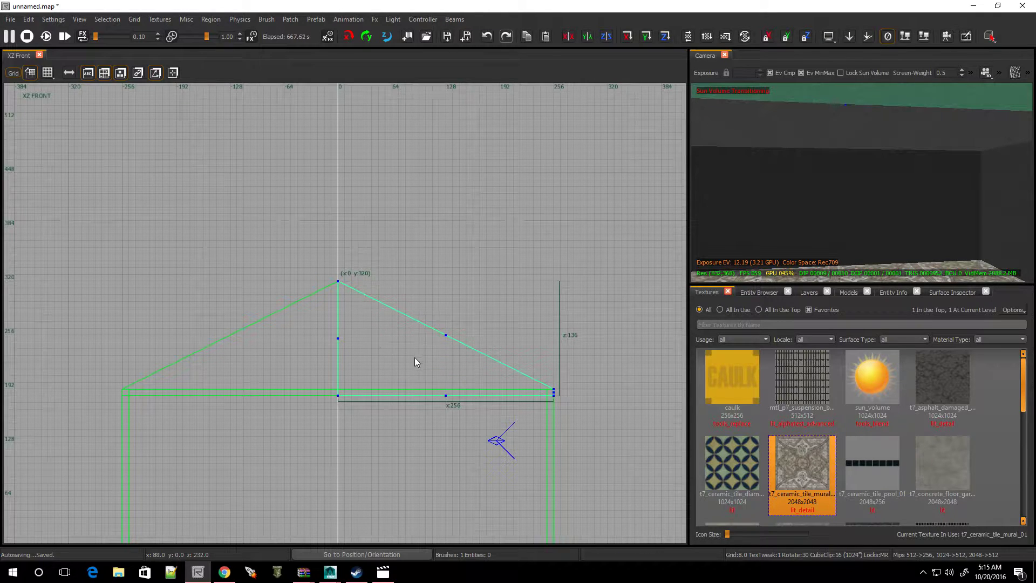
pyautogui.press('Escape')
# Hollow the positive-X roof wedge with CSG Hollow and deselect the resulting brushes.
pyautogui.moveTo(813, 276); pyautogui.dragTo(813, 300, button='right')
pyautogui.moveTo(813, 216); pyautogui.dragTo(925, 209, button='right')
pyautogui.moveTo(834, 238)
pyautogui.mouseDown(button='right')
pyautogui.moveTo(869, 240)
pyautogui.moveTo(833, 241)
pyautogui.mouseUp(button='right')
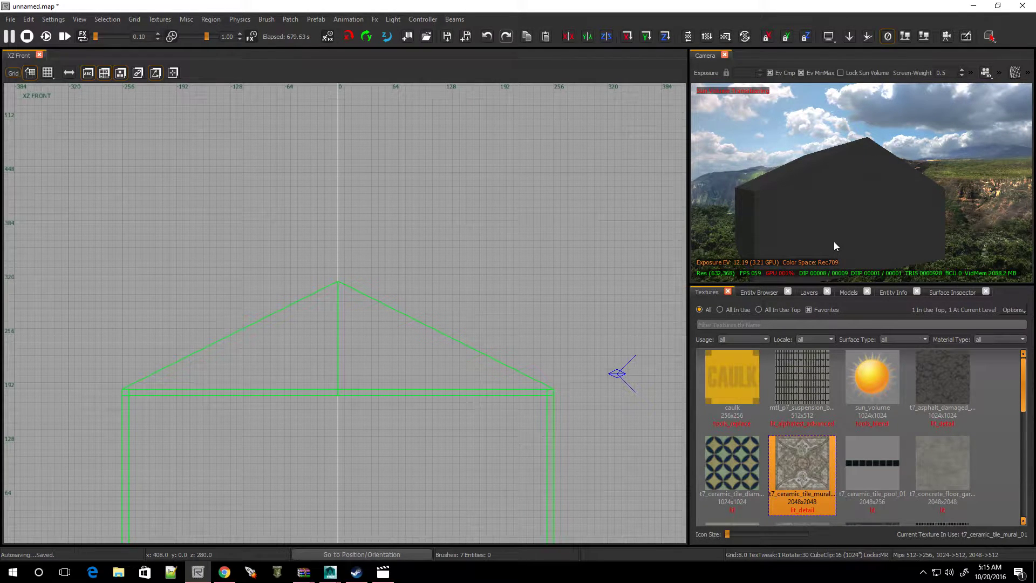
pyautogui.keyDown('ctrl'); pyautogui.moveTo(834, 242); pyautogui.dragTo(836, 231, button='right'); pyautogui.keyUp('ctrl')
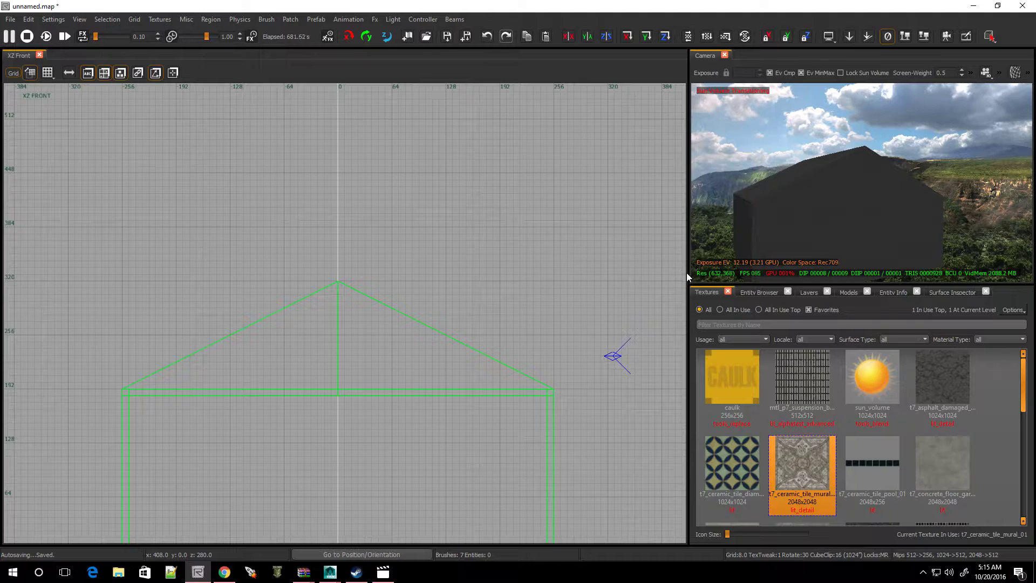
pyautogui.moveTo(817, 245); pyautogui.dragTo(869, 240, button='right')
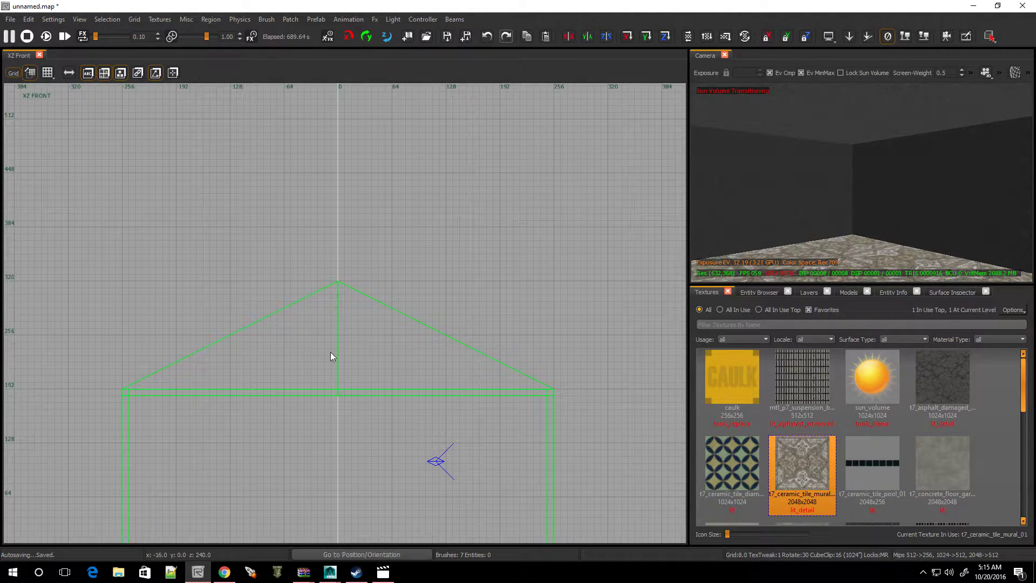
pyautogui.moveTo(831, 216); pyautogui.dragTo(874, 212, button='right')
pyautogui.press('d')
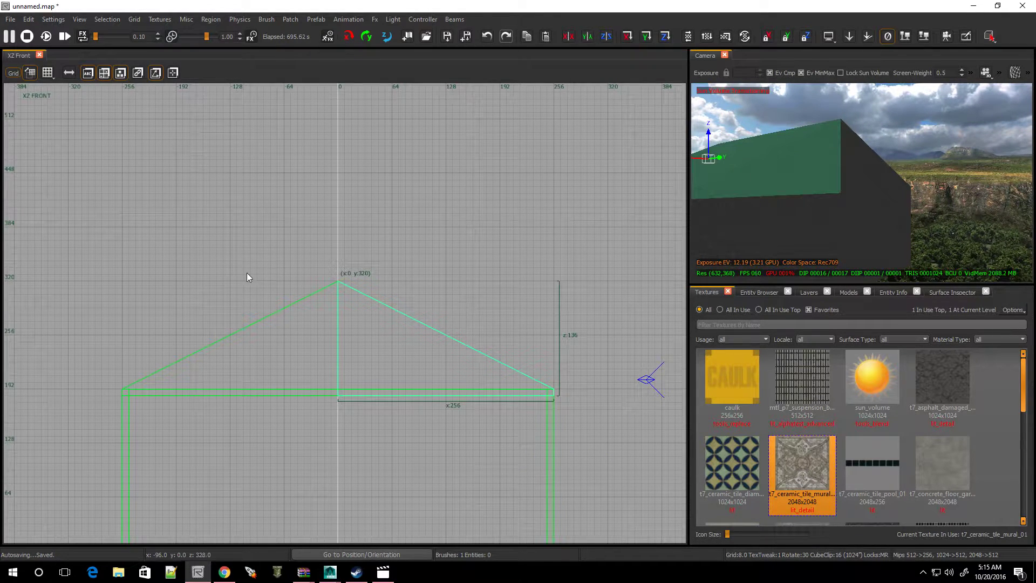
pyautogui.click(106, 20)
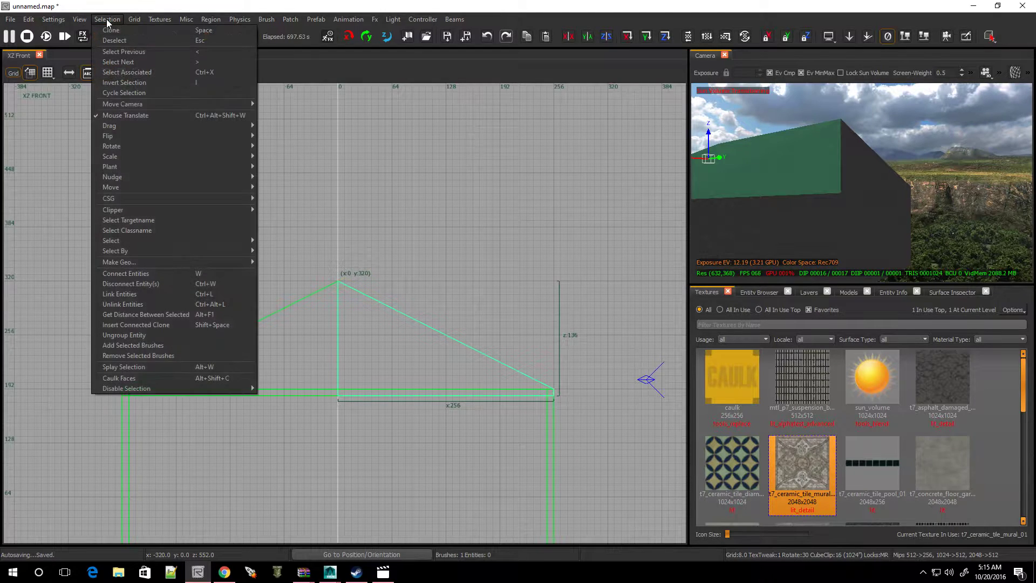
pyautogui.moveTo(153, 198)
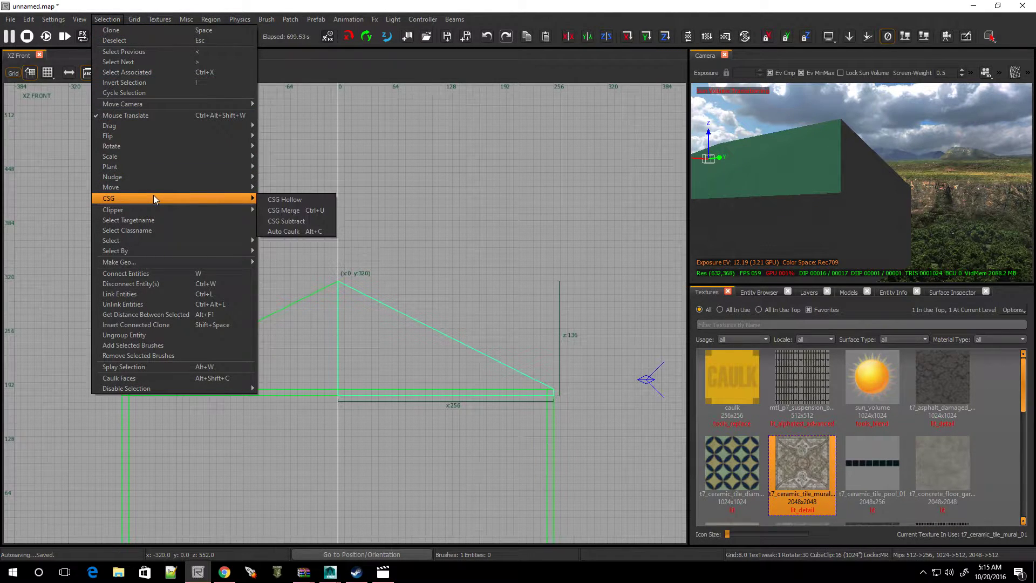
pyautogui.click(285, 200)
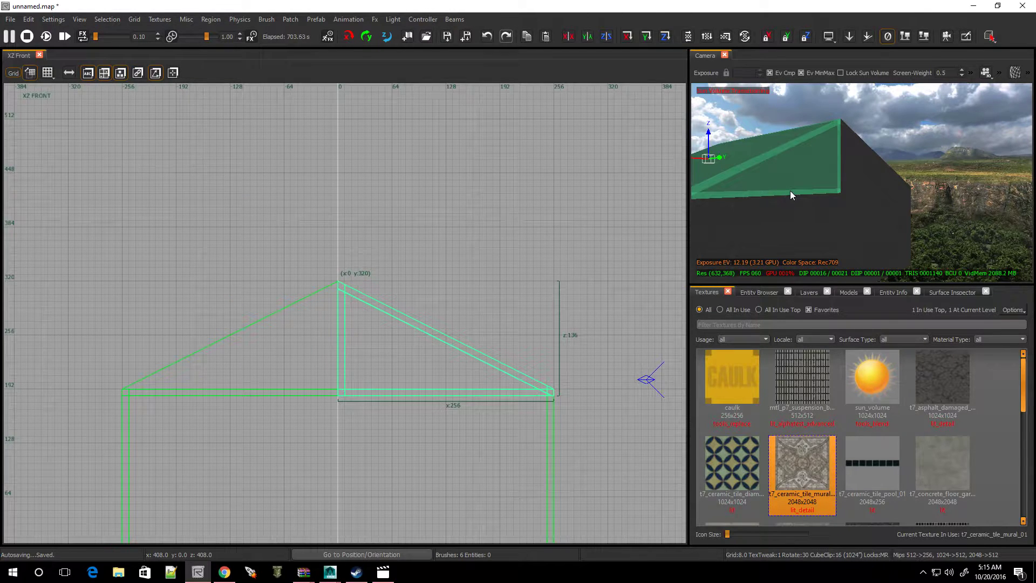
pyautogui.press('Escape')
# Delete the horizontal bottom brush and the vertical center wall brush of the hollowed positive-X roof half.
pyautogui.moveTo(815, 225); pyautogui.dragTo(803, 155, button='right')
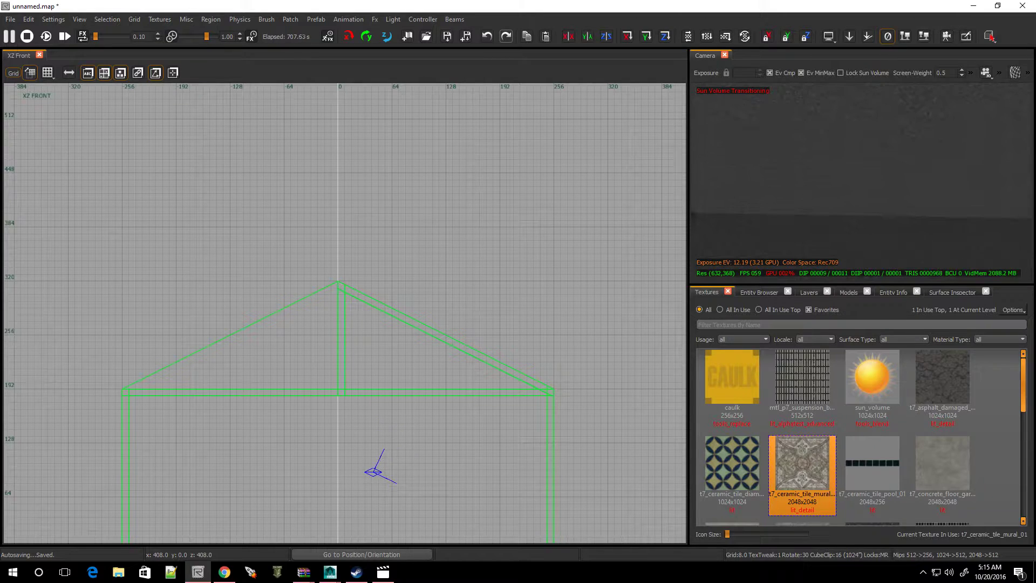
pyautogui.keyDown('shift'); pyautogui.click(804, 156); pyautogui.keyUp('shift')
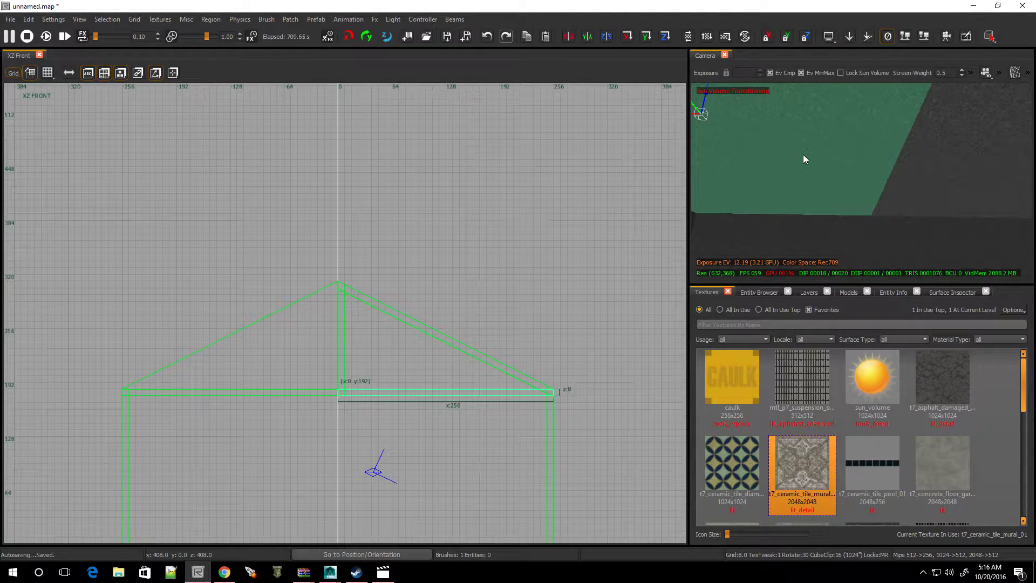
pyautogui.press('Escape')
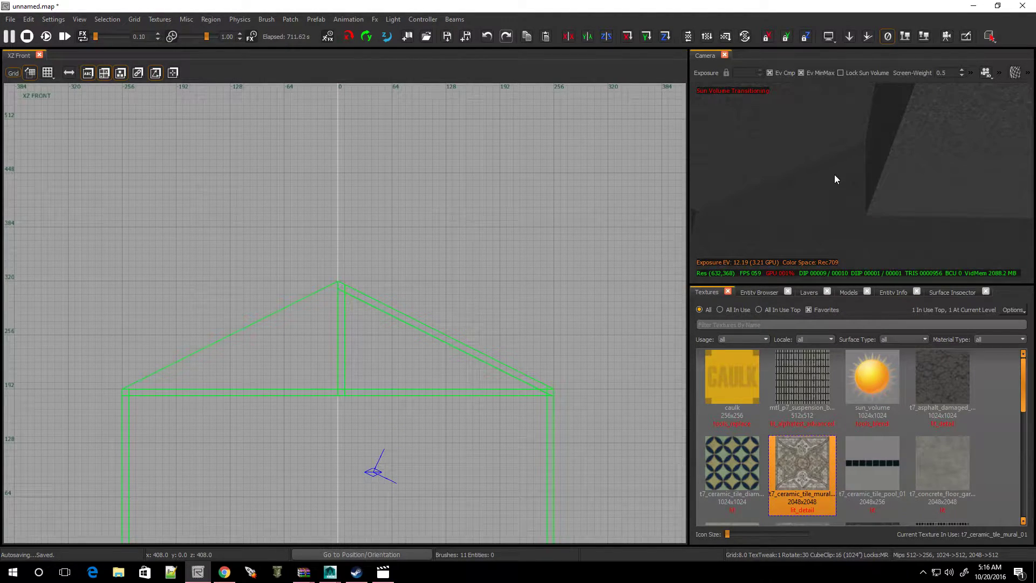
pyautogui.moveTo(834, 175); pyautogui.dragTo(871, 175, button='right')
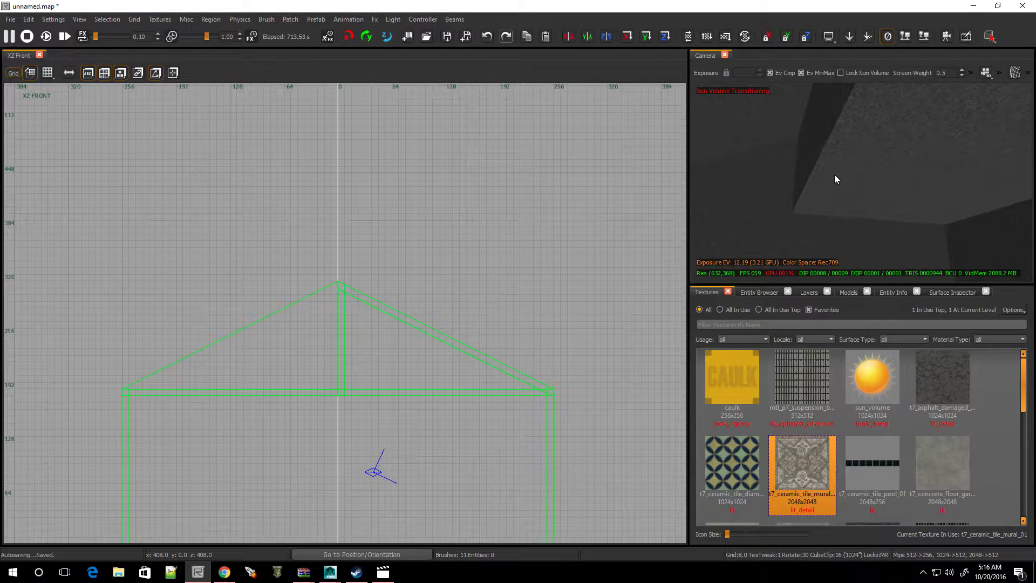
pyautogui.keyDown('shift'); pyautogui.click(817, 131); pyautogui.keyUp('shift')
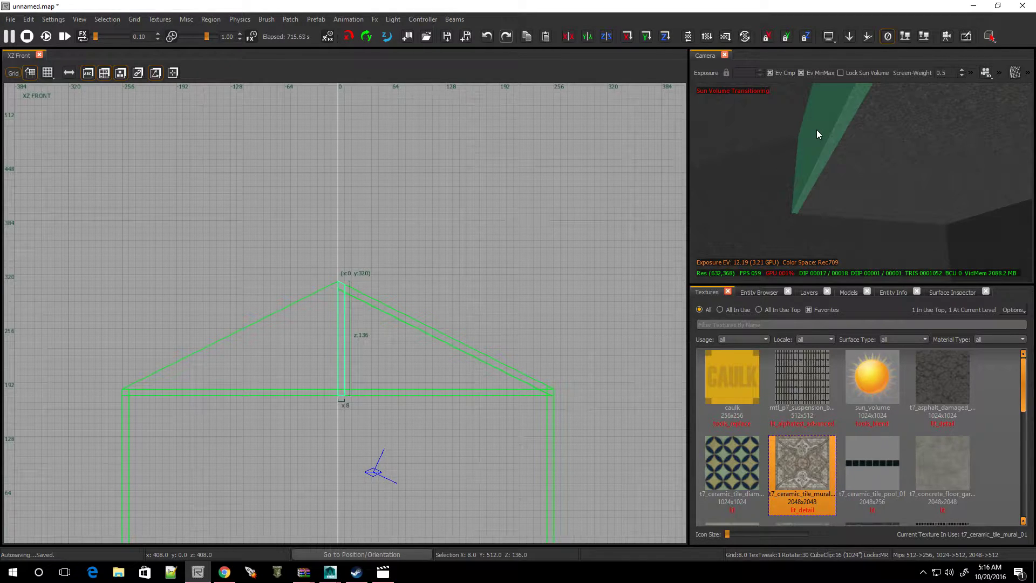
pyautogui.press('BackSpace')
# Hollow the solid negative-X roof wedge with CSG Hollow.
pyautogui.keyDown('shift'); pyautogui.click(817, 132); pyautogui.keyUp('shift')
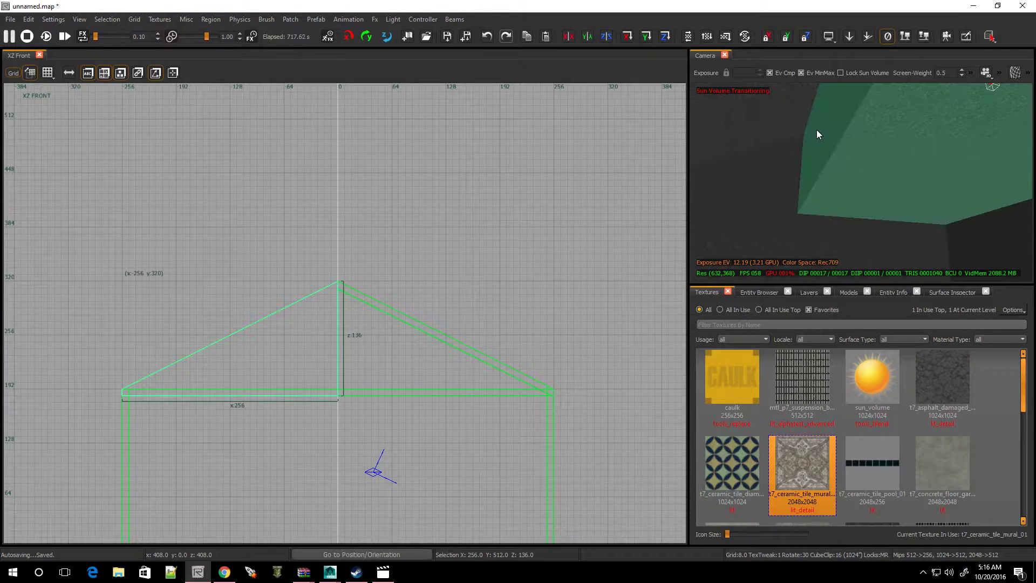
pyautogui.moveTo(837, 172)
pyautogui.mouseDown(button='right')
pyautogui.moveTo(820, 183)
pyautogui.moveTo(835, 186)
pyautogui.mouseUp(button='right')
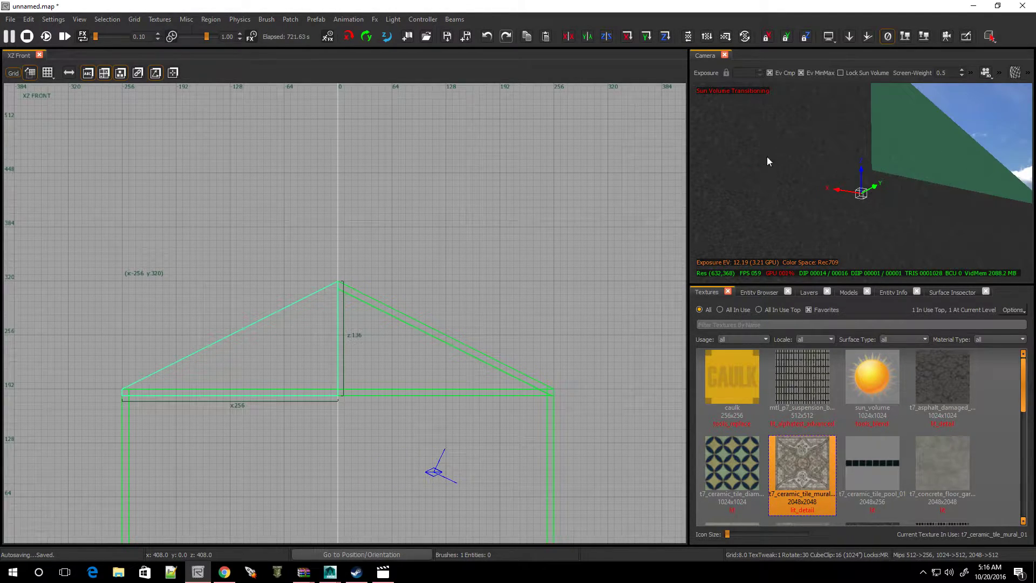
pyautogui.click(109, 20)
pyautogui.moveTo(172, 212)
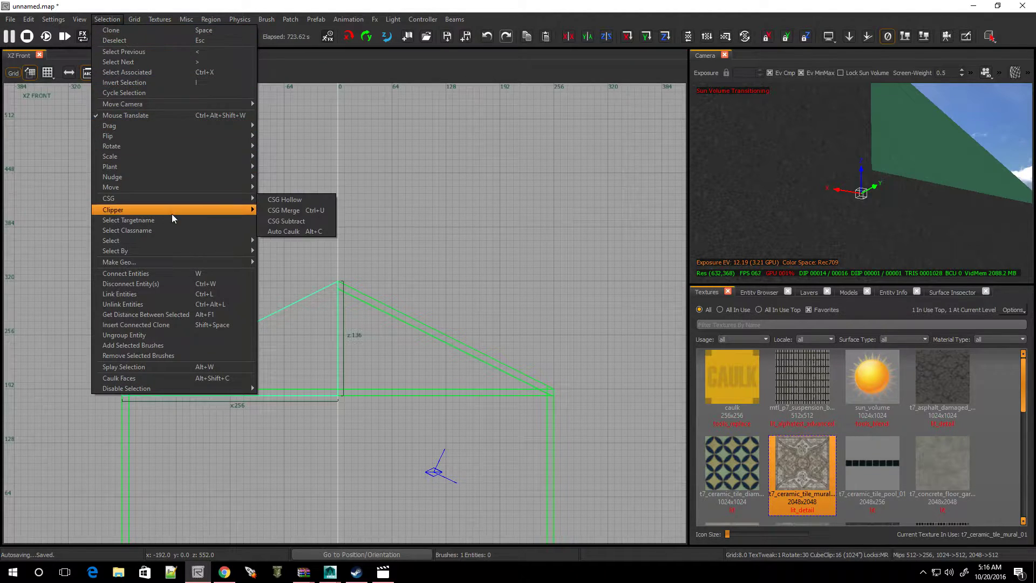
pyautogui.click(304, 201)
pyautogui.moveTo(817, 196)
pyautogui.mouseDown(button='right')
pyautogui.moveTo(831, 195)
pyautogui.moveTo(770, 158)
pyautogui.mouseUp(button='right')
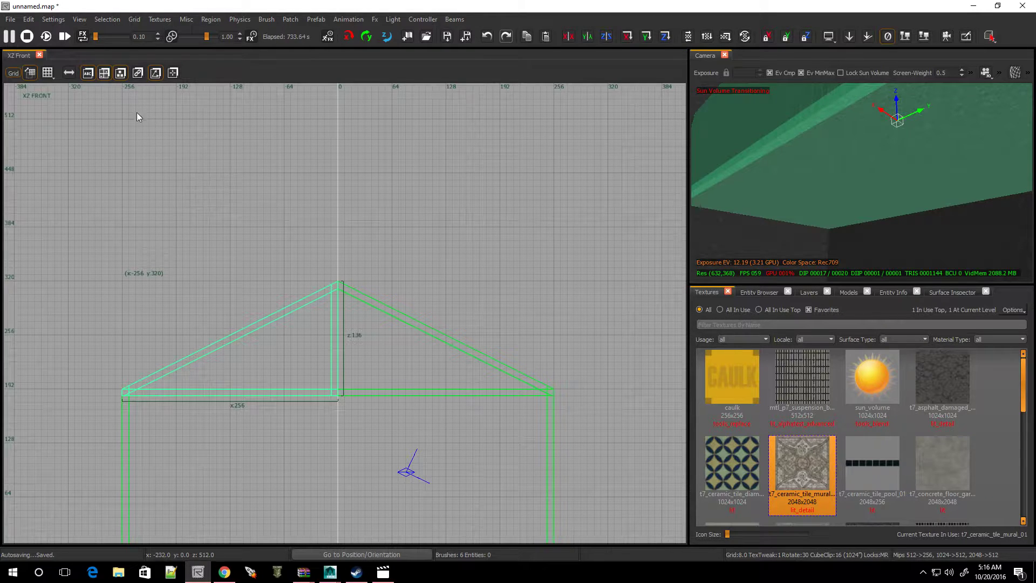
# Set the grid size to 4 to inspect the roof peak, and restore it to 8.
pyautogui.click(47, 76)
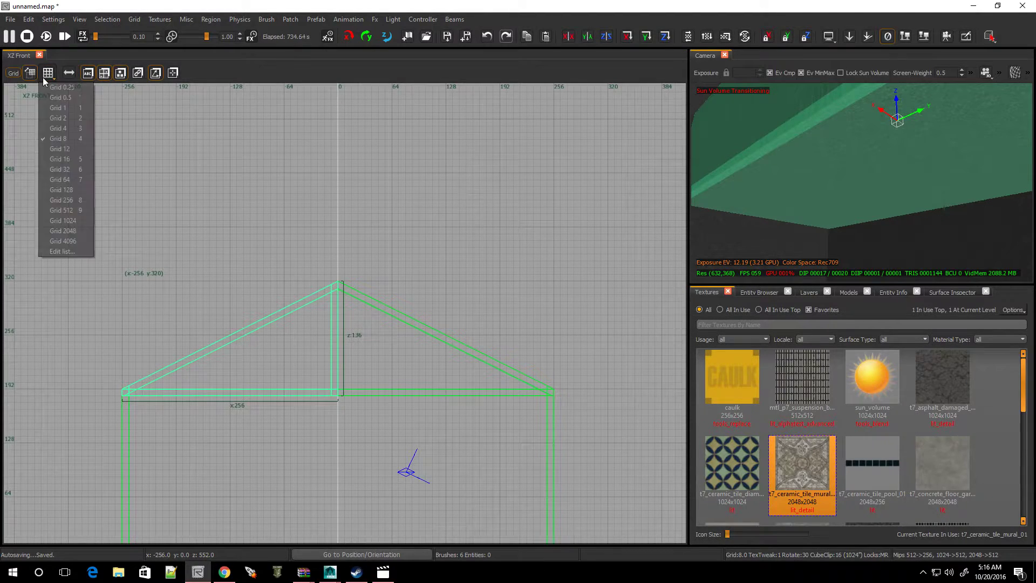
pyautogui.click(61, 128)
pyautogui.scroll(3, 357, 354)
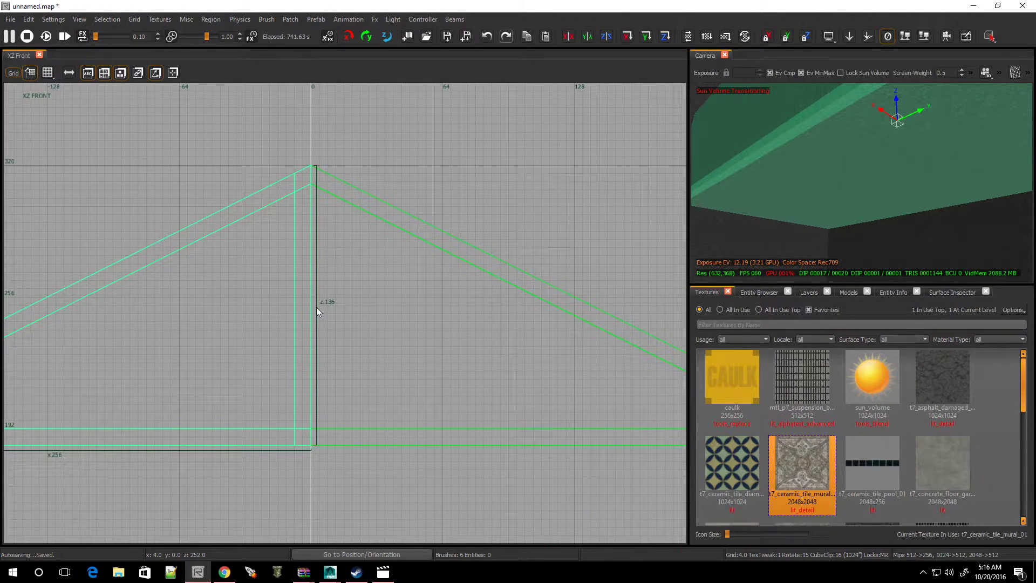
pyautogui.scroll(-4, 310, 305)
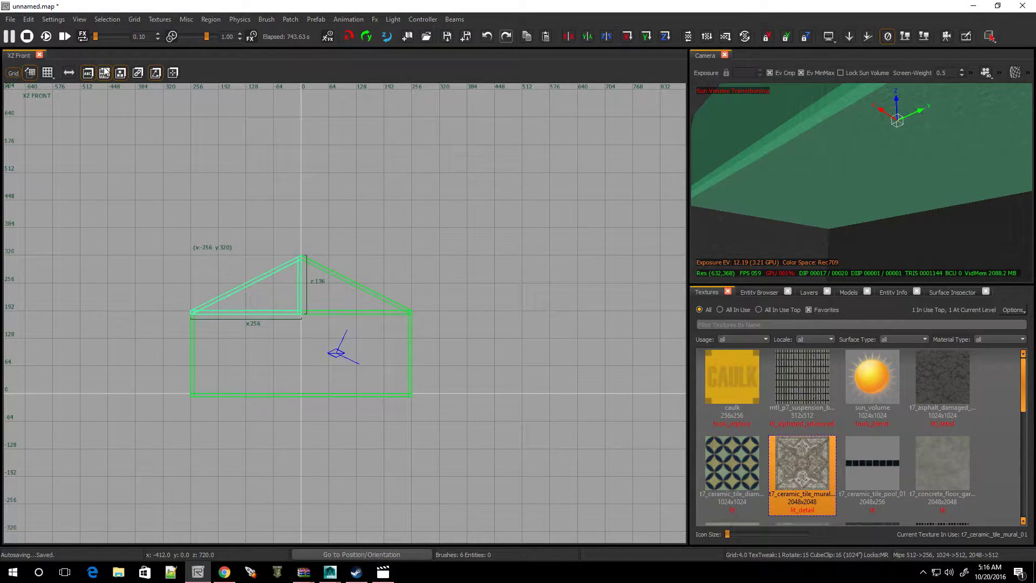
pyautogui.click(47, 77)
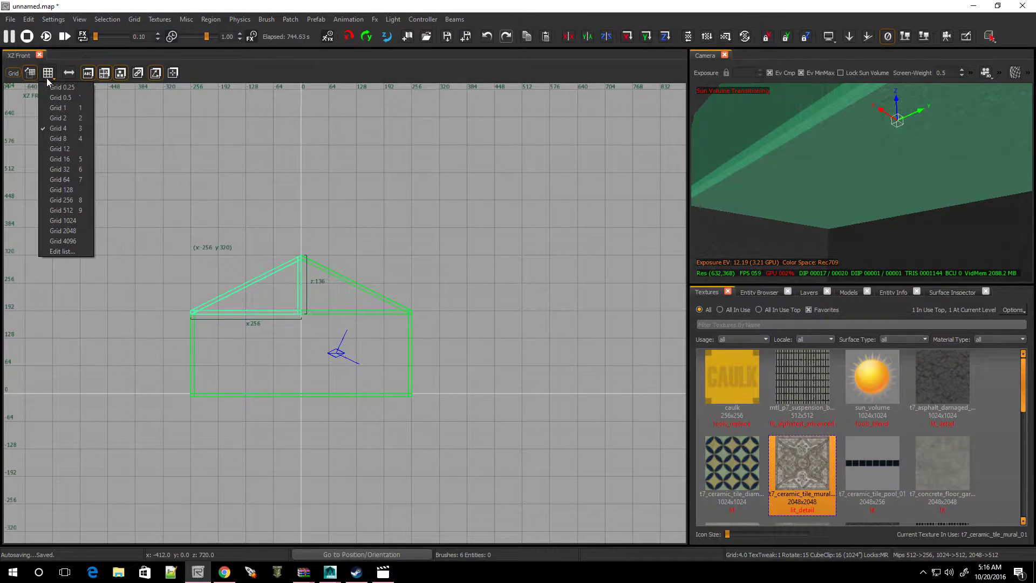
pyautogui.click(55, 138)
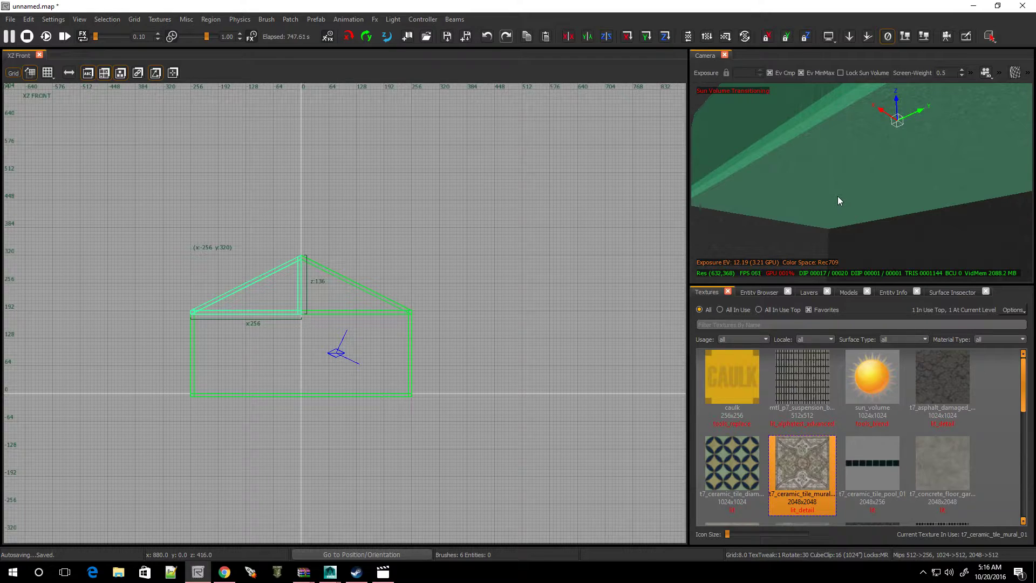
# Delete the horizontal bottom brush and the vertical center wall brush of the hollowed negative-X roof half.
pyautogui.moveTo(837, 196); pyautogui.dragTo(864, 199, button='right')
pyautogui.press('Escape')
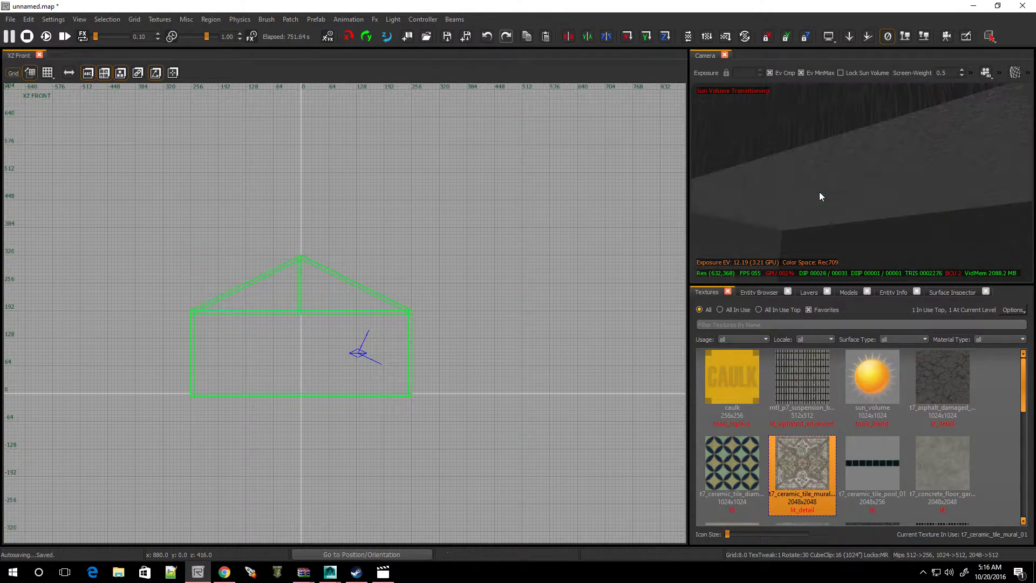
pyautogui.keyDown('shift'); pyautogui.click(819, 192); pyautogui.keyUp('shift')
pyautogui.press('Escape')
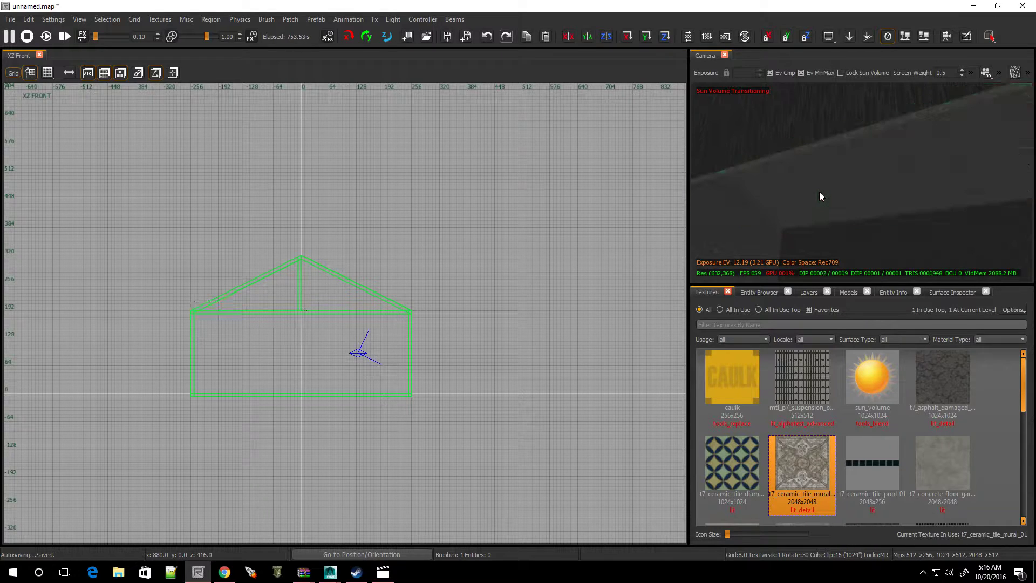
pyautogui.keyDown('shift'); pyautogui.click(795, 134); pyautogui.keyUp('shift')
pyautogui.press('BackSpace')
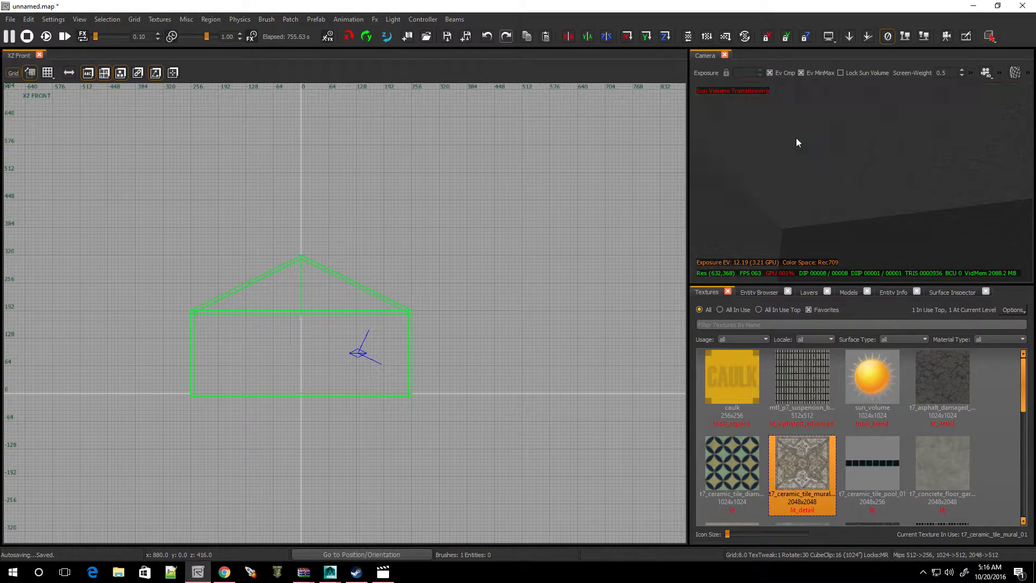
# Delete the two sloped roof slabs of the hollowed gabled roof.
pyautogui.moveTo(864, 205)
pyautogui.mouseDown(button='right')
pyautogui.moveTo(782, 189)
pyautogui.moveTo(842, 183)
pyautogui.moveTo(849, 163)
pyautogui.moveTo(858, 176)
pyautogui.moveTo(836, 159)
pyautogui.moveTo(815, 181)
pyautogui.moveTo(804, 159)
pyautogui.moveTo(788, 176)
pyautogui.moveTo(705, 176)
pyautogui.mouseUp(button='right')
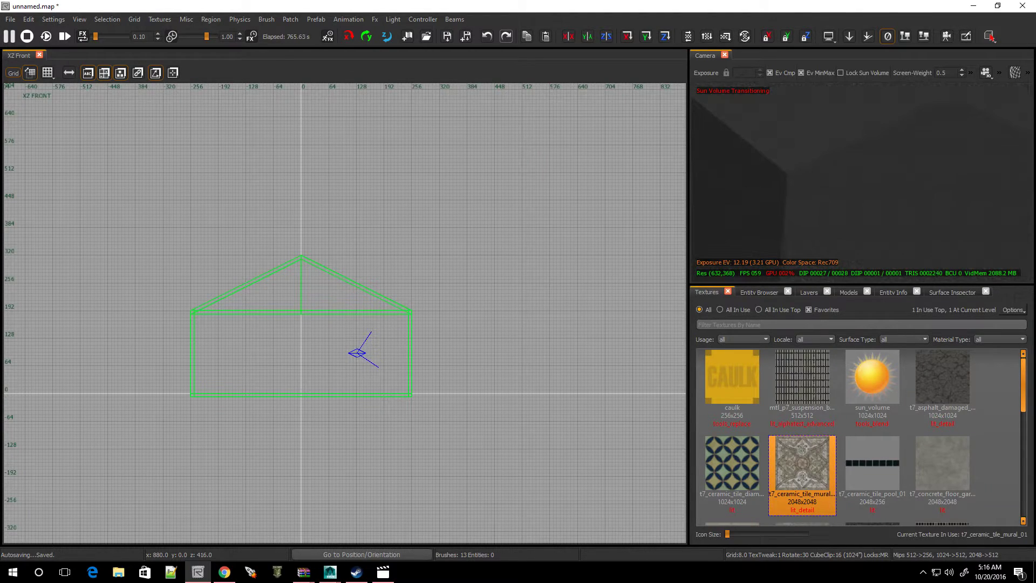
pyautogui.keyDown('shift'); pyautogui.click(817, 104); pyautogui.keyUp('shift')
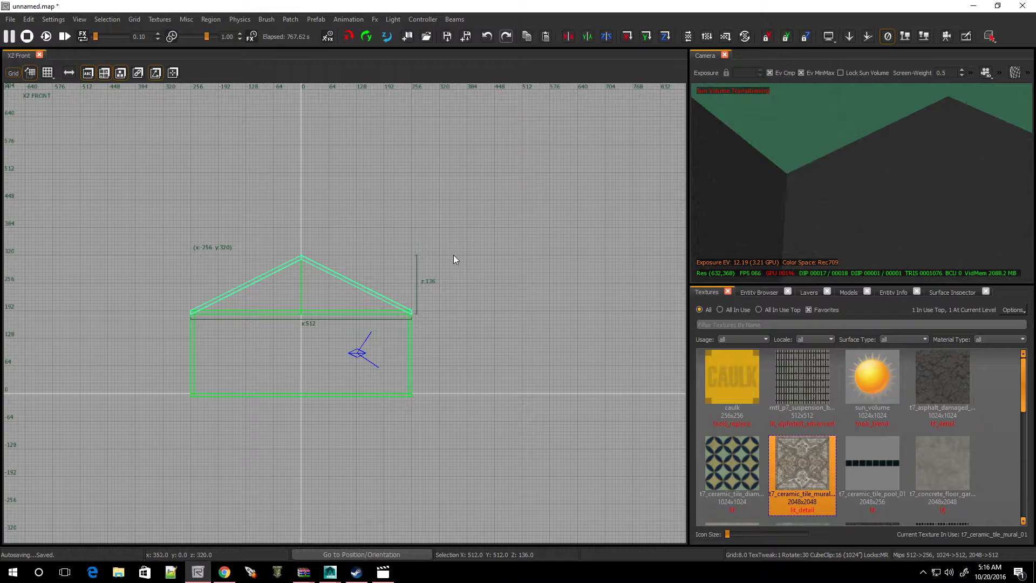
pyautogui.press('BackSpace')
pyautogui.moveTo(783, 205)
pyautogui.keyDown('ctrl'); pyautogui.mouseDown(button='right')
pyautogui.moveTo(784, 167)
pyautogui.moveTo(851, 218)
pyautogui.mouseUp(button='right'); pyautogui.keyUp('ctrl')
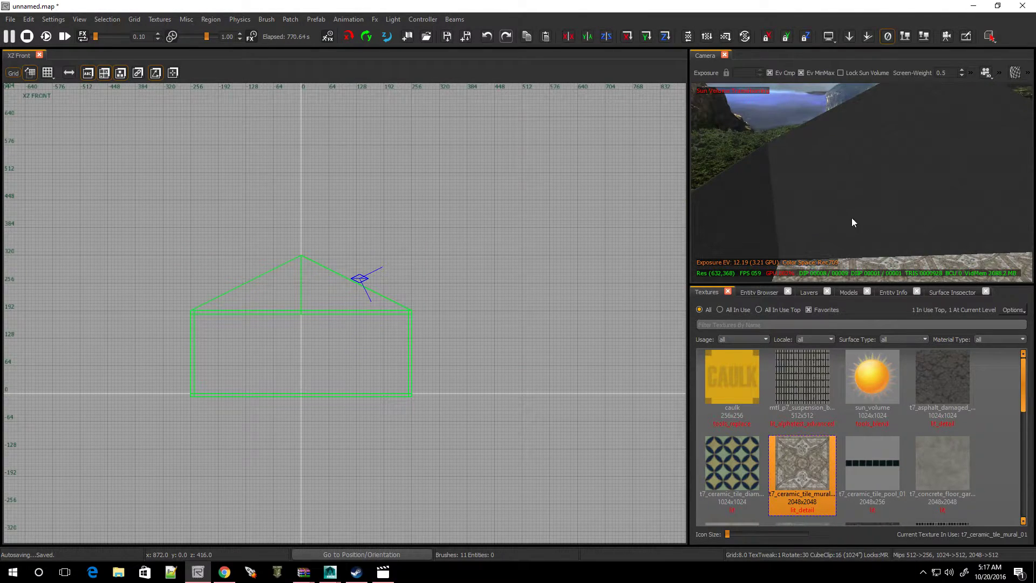
# Delete the two thin edge brushes along the roof's eaves, on the positive-X and negative-X sides.
pyautogui.keyDown('shift'); pyautogui.click(712, 181); pyautogui.keyUp('shift')
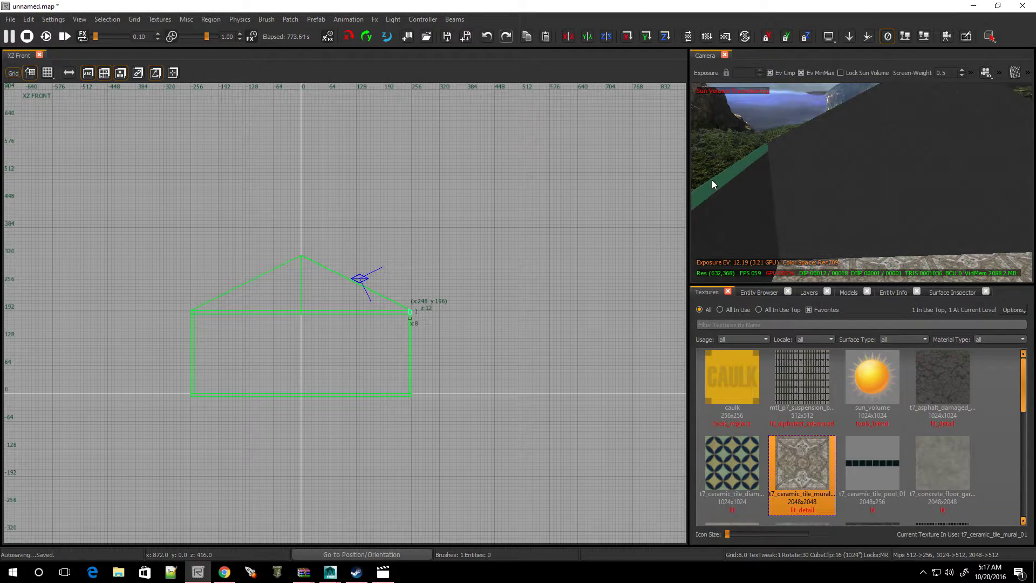
pyautogui.press('BackSpace')
pyautogui.moveTo(712, 181); pyautogui.dragTo(748, 173, button='right')
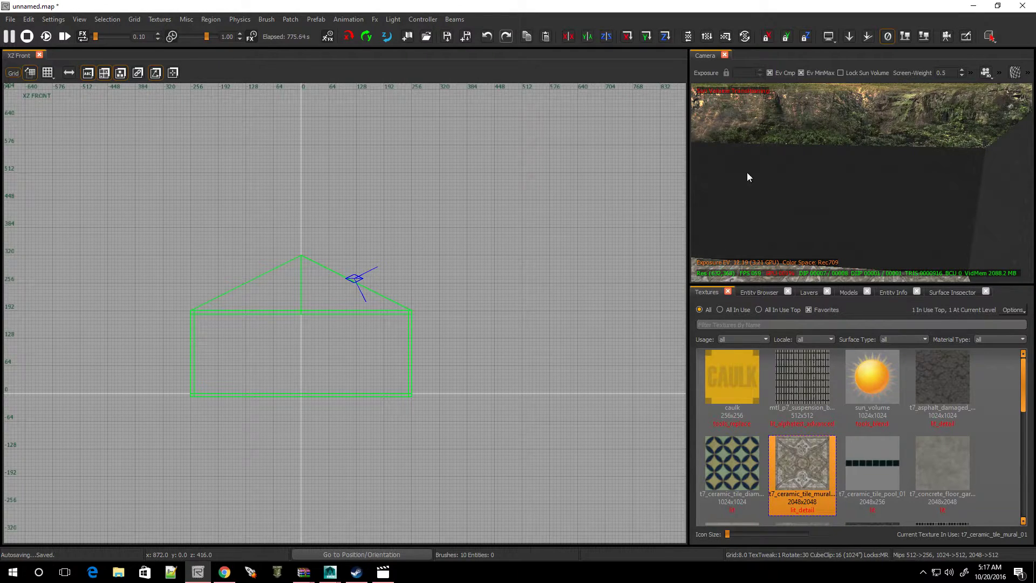
pyautogui.keyDown('shift'); pyautogui.click(772, 147); pyautogui.keyUp('shift')
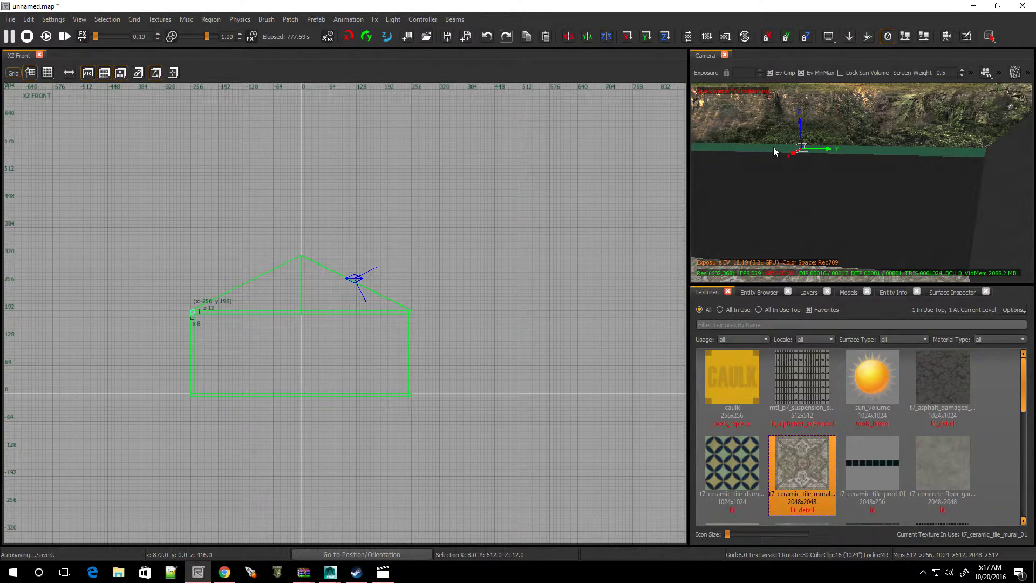
pyautogui.press('BackSpace')
pyautogui.moveTo(773, 147); pyautogui.dragTo(843, 144, button='right')
# Delete the triangular gable-end brushes at both ends of the roof, leaving the room open at the top.
pyautogui.keyDown('shift'); pyautogui.click(826, 174); pyautogui.keyUp('shift')
pyautogui.keyDown('shift'); pyautogui.click(794, 182); pyautogui.keyUp('shift')
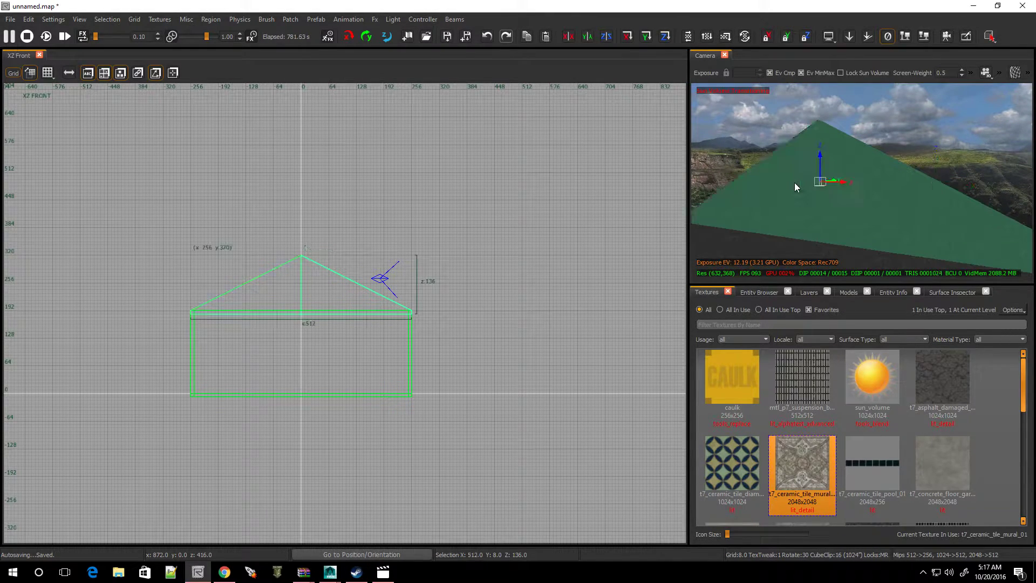
pyautogui.press('BackSpace')
pyautogui.moveTo(795, 183); pyautogui.dragTo(702, 183, button='right')
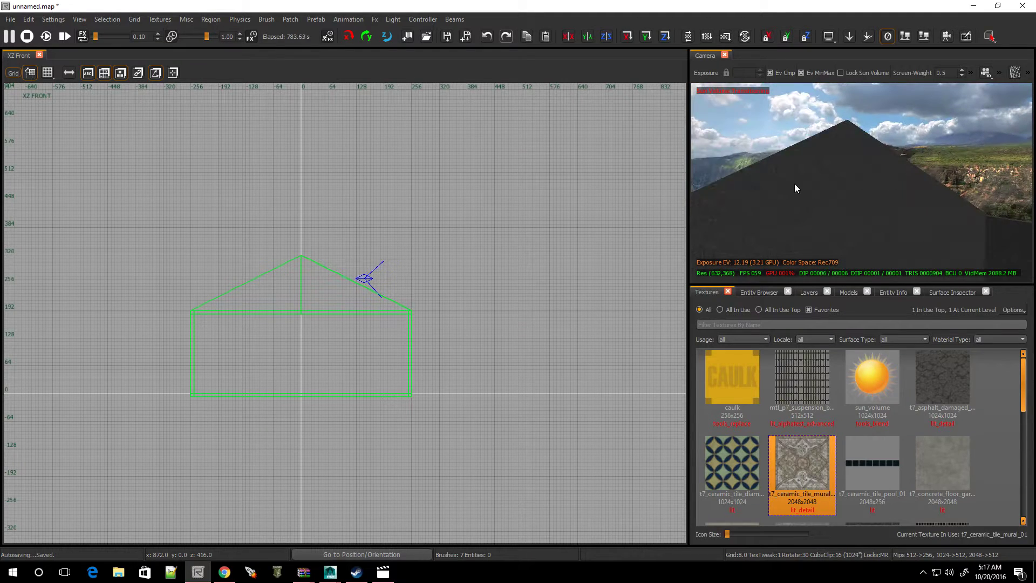
pyautogui.keyDown('shift'); pyautogui.click(867, 190); pyautogui.keyUp('shift')
pyautogui.keyDown('shift'); pyautogui.click(794, 200); pyautogui.keyUp('shift')
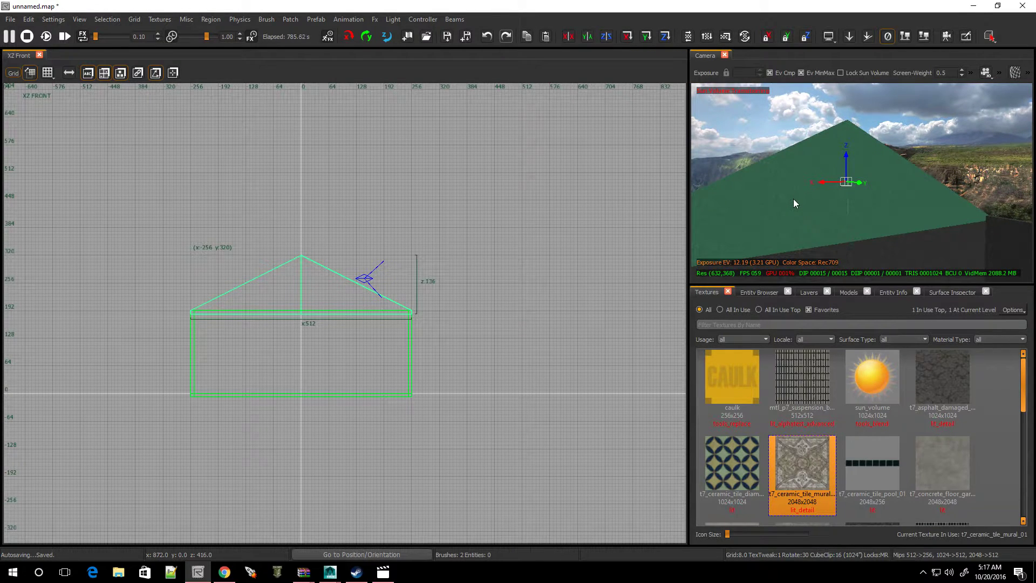
pyautogui.press('Delete')
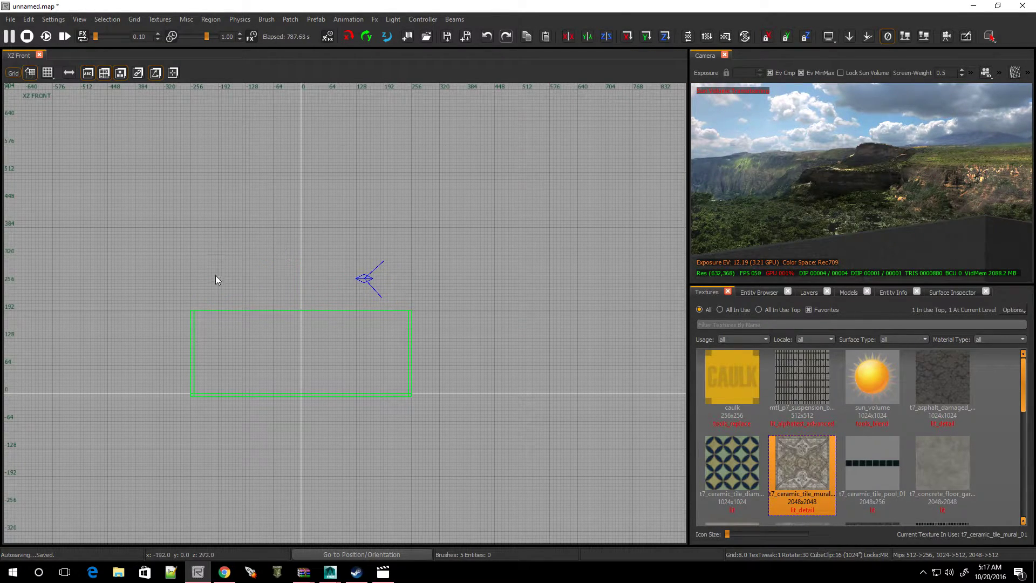
# Draw a new block on top of the room walls, 512 × 512 × 192 units, matching the room's footprint.
pyautogui.moveTo(193, 231)
pyautogui.mouseDown()
pyautogui.moveTo(238, 320)
pyautogui.moveTo(243, 310)
pyautogui.moveTo(418, 292)
pyautogui.mouseUp()
pyautogui.hotkey('ctrl', 'Tab')
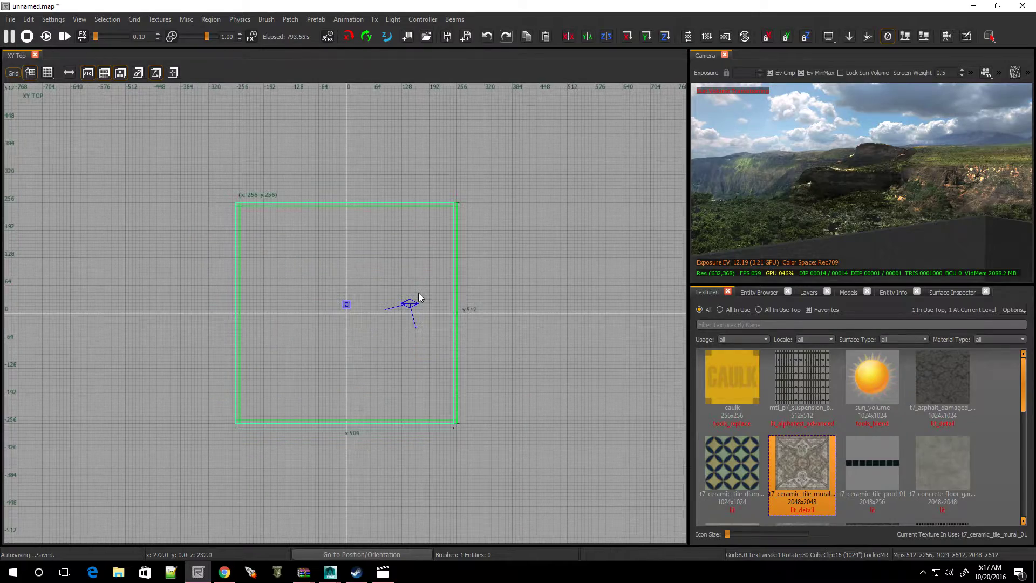
pyautogui.scroll(-5, 419, 293)
pyautogui.scroll(5, 420, 296)
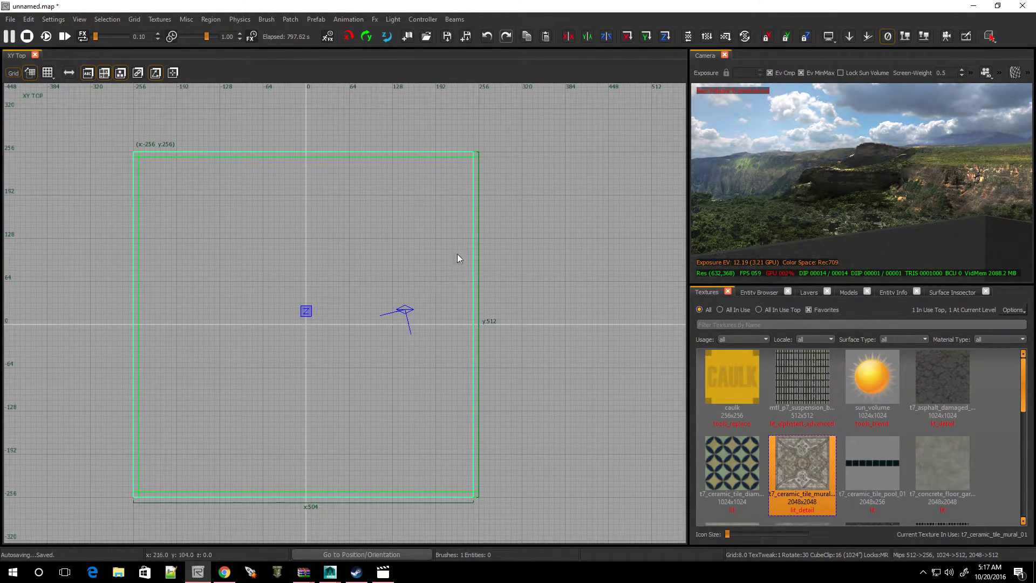
pyautogui.moveTo(493, 243); pyautogui.dragTo(500, 242)
pyautogui.moveTo(863, 209)
pyautogui.mouseDown(button='right')
pyautogui.moveTo(847, 211)
pyautogui.moveTo(842, 227)
pyautogui.moveTo(841, 216)
pyautogui.moveTo(864, 226)
pyautogui.moveTo(855, 224)
pyautogui.mouseUp(button='right')
# Try to convert the block into a cone patch from the XZ front view.
pyautogui.hotkey('ctrl', 'Tab')
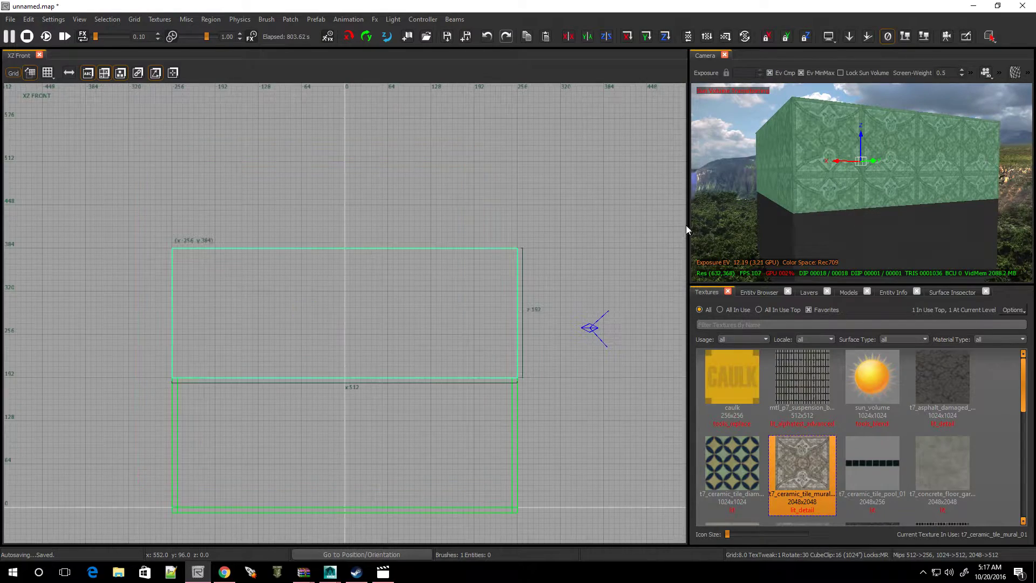
pyautogui.scroll(2, 463, 359)
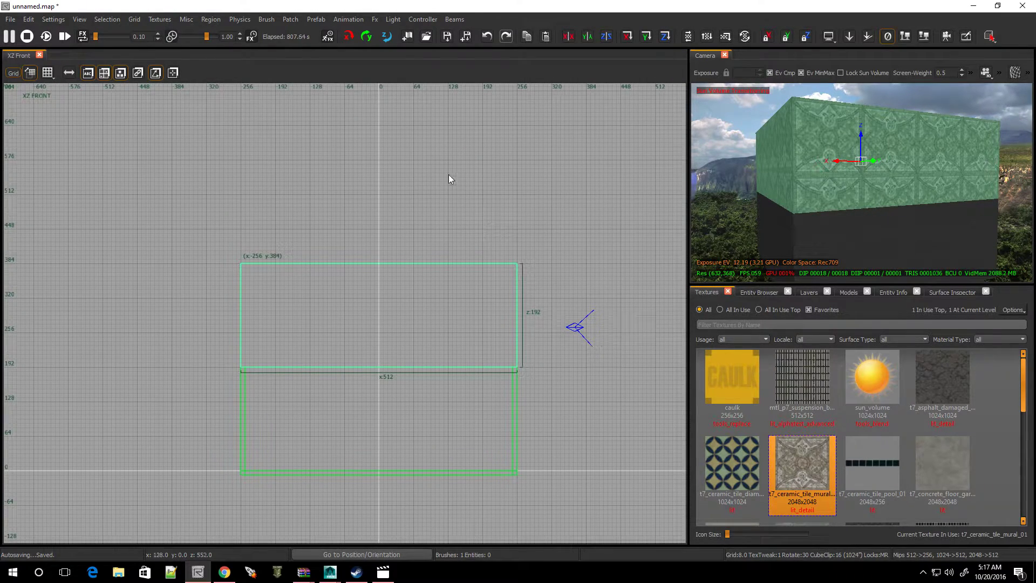
pyautogui.click(286, 20)
pyautogui.moveTo(317, 55)
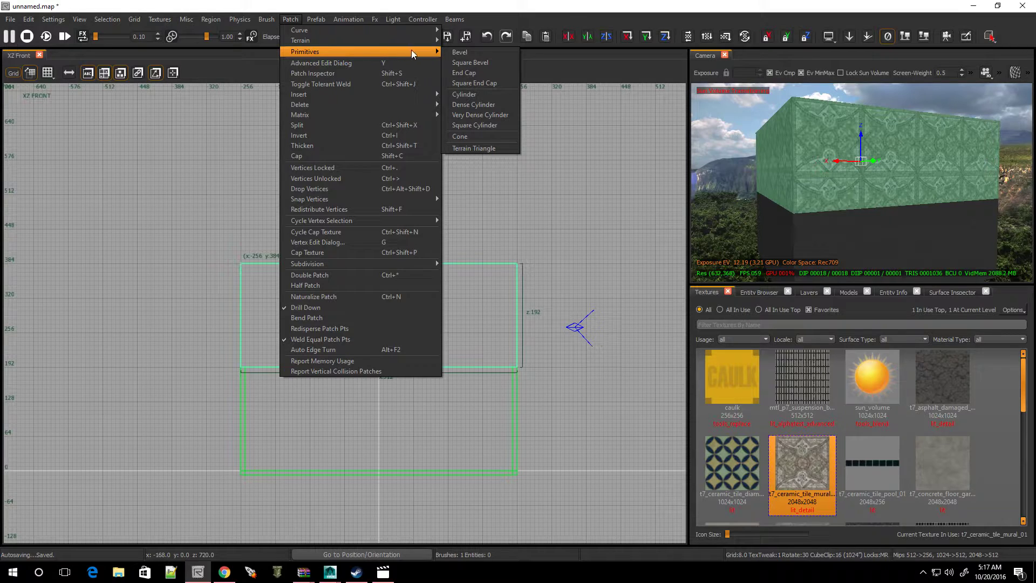
pyautogui.click(473, 141)
pyautogui.press('w')
pyautogui.moveTo(768, 176); pyautogui.dragTo(799, 205, button='right')
pyautogui.press('e')
pyautogui.press('s')
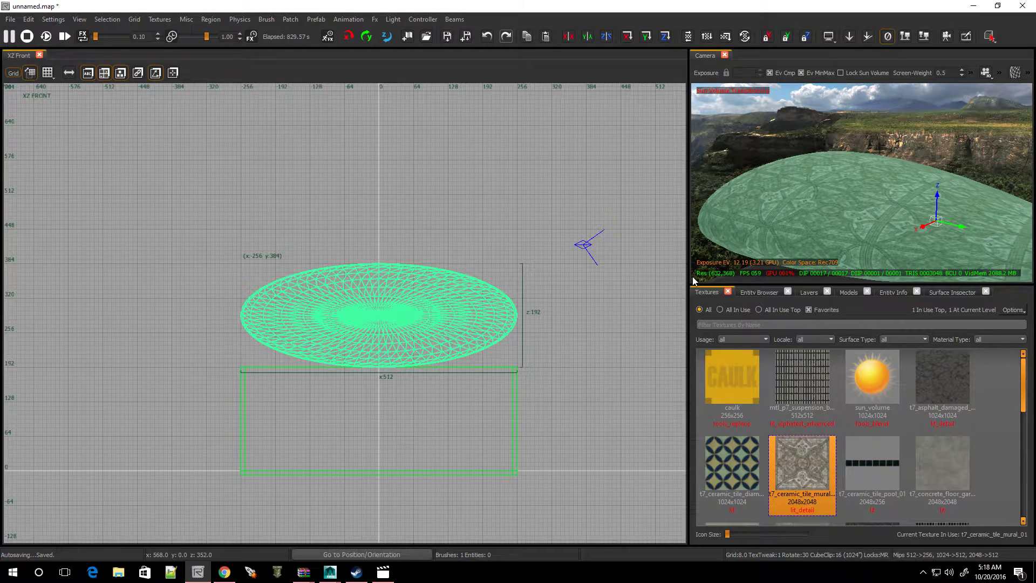
pyautogui.hotkey('ctrl', 'z')
# Convert the block above the room into a cone patch from the XY top view.
pyautogui.hotkey('ctrl', 'Tab')
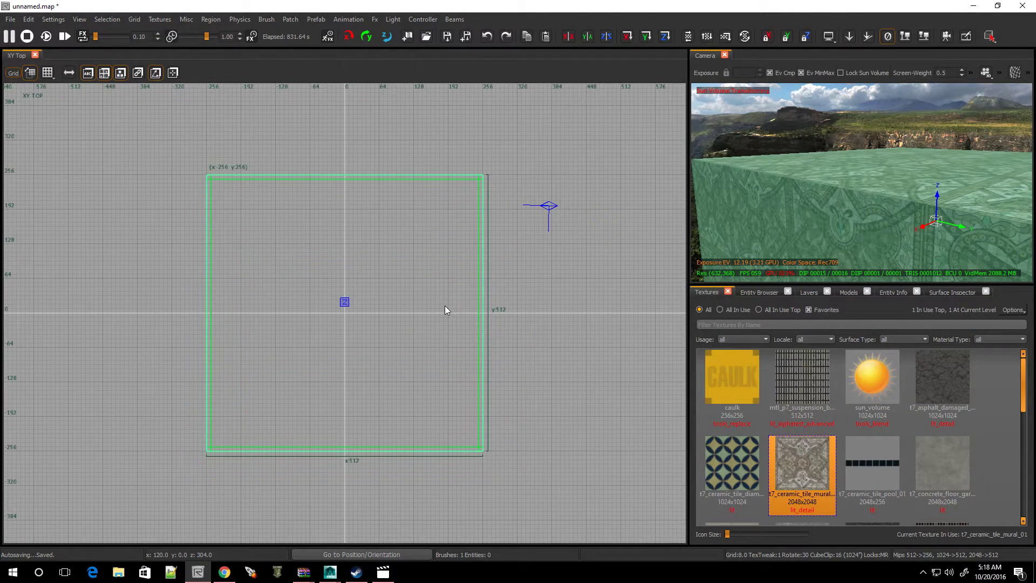
pyautogui.scroll(-4, 444, 308)
pyautogui.scroll(2, 428, 297)
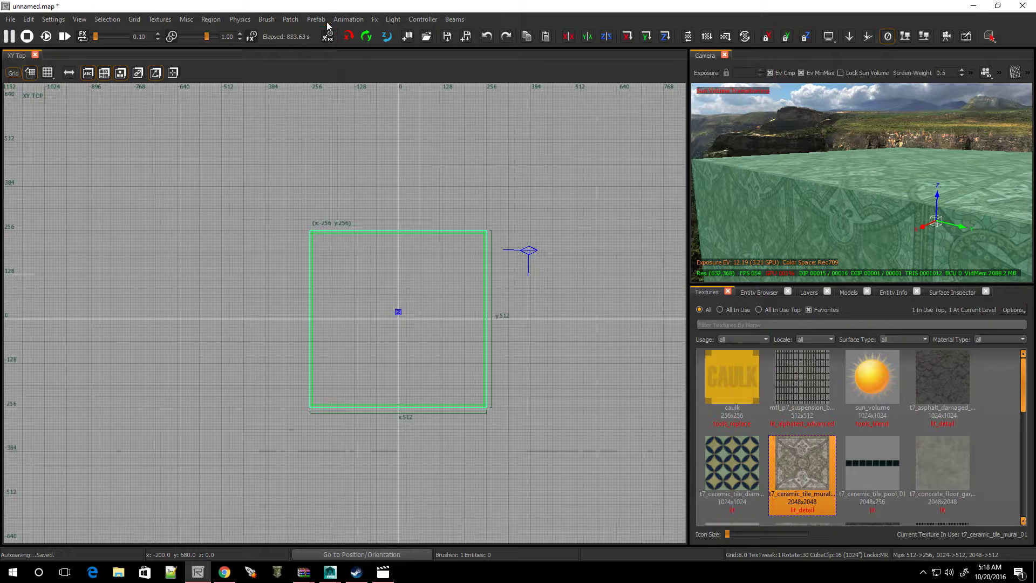
pyautogui.click(289, 19)
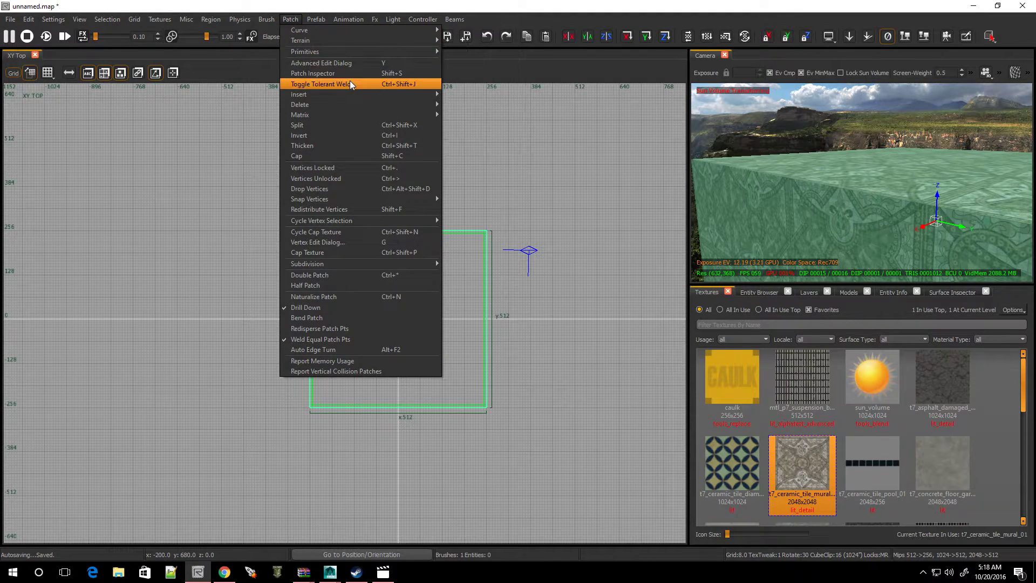
pyautogui.moveTo(389, 52)
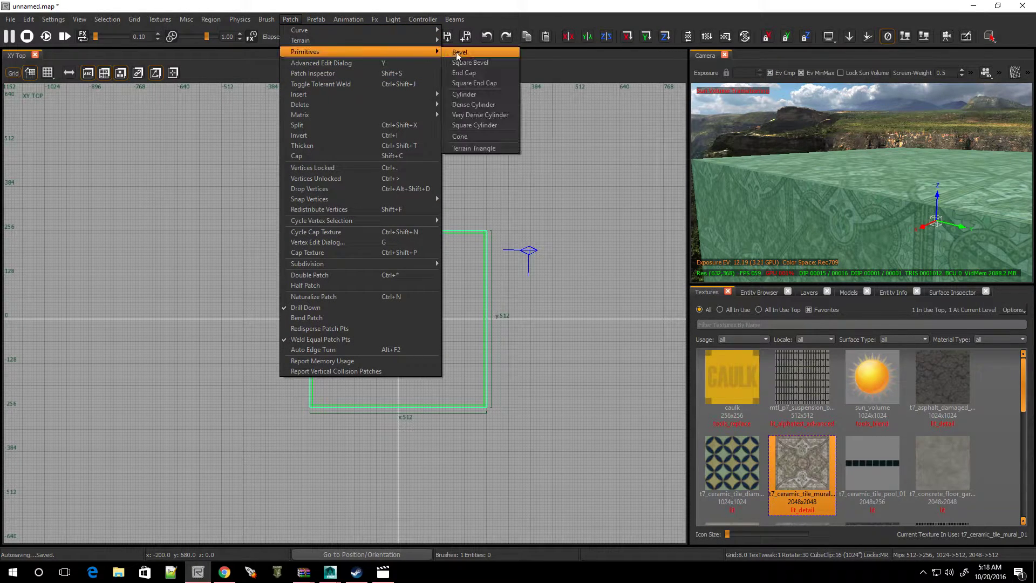
pyautogui.click(481, 137)
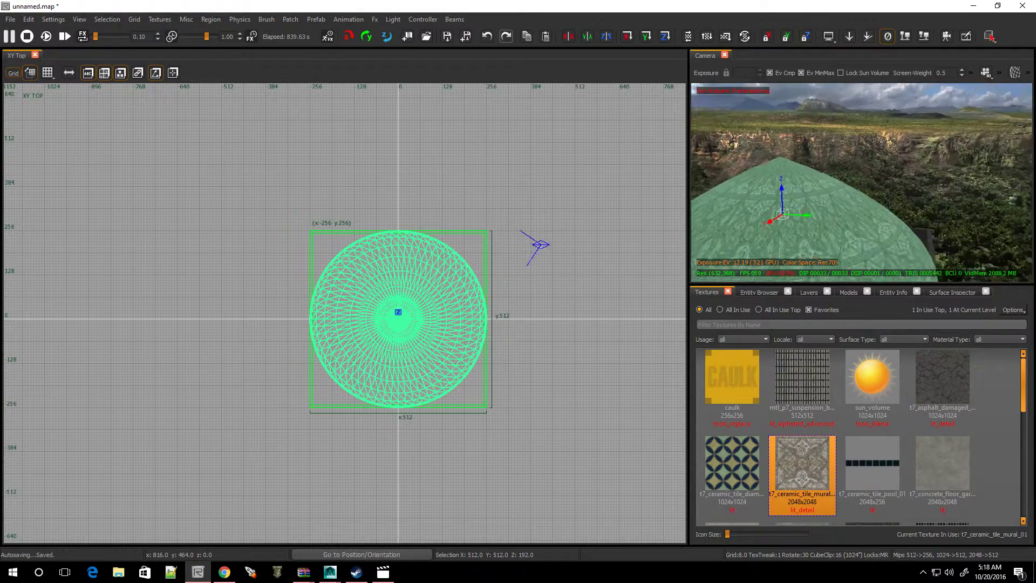
pyautogui.moveTo(861, 182); pyautogui.dragTo(842, 216, button='right')
# Lower the cone's top row of vertices to z 288 in the front view, shaping a rounded dome 96 units high.
pyautogui.hotkey('ctrl', 'Tab')
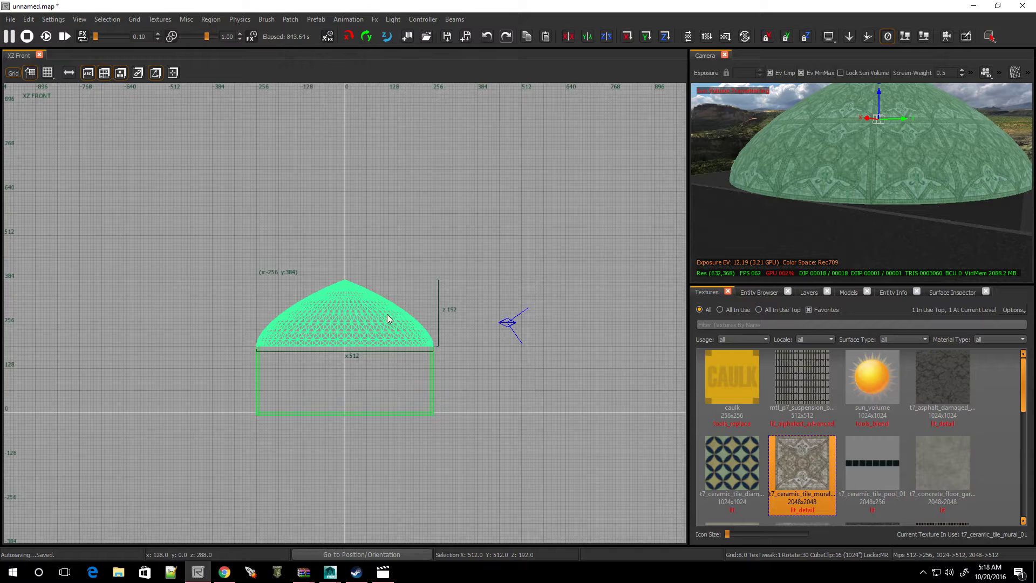
pyautogui.scroll(3, 387, 319)
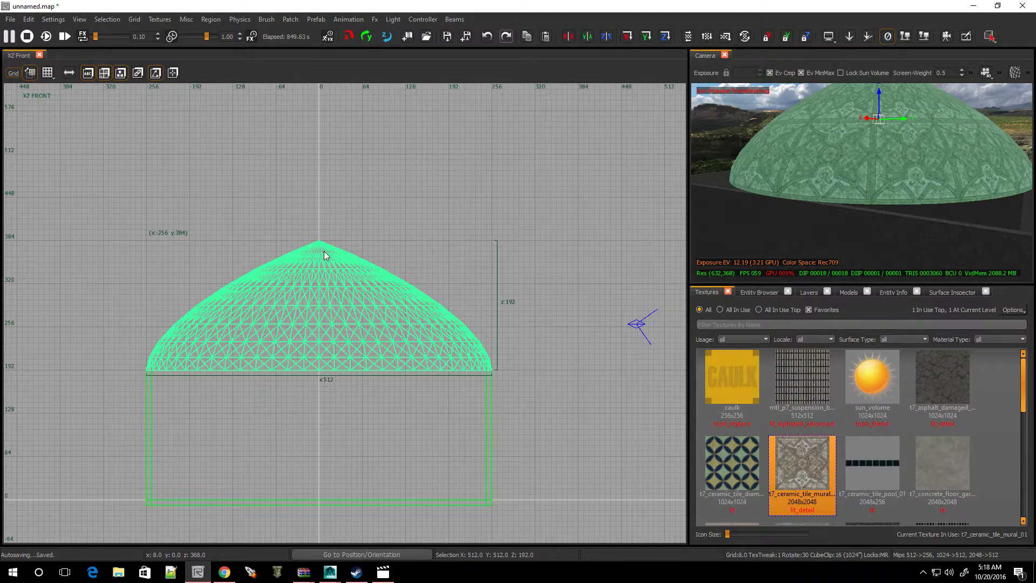
pyautogui.press('v')
pyautogui.moveTo(306, 219); pyautogui.dragTo(343, 264)
pyautogui.moveTo(318, 215); pyautogui.dragTo(318, 279)
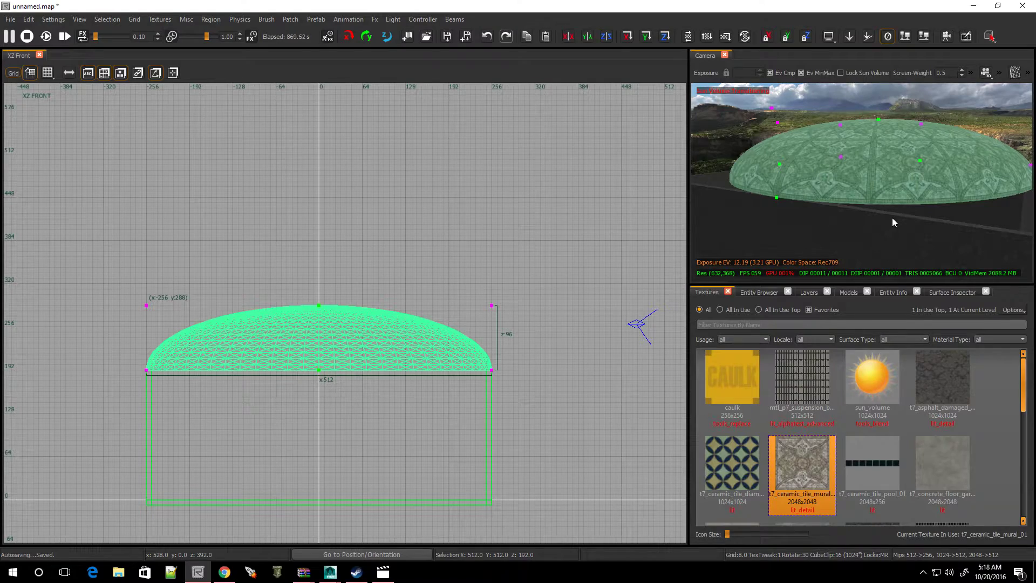
pyautogui.press('Escape')
# Thicken the dome patch by 8 with seams so that it has an inner surface.
pyautogui.press('w')
pyautogui.moveTo(892, 218); pyautogui.dragTo(881, 174, button='right')
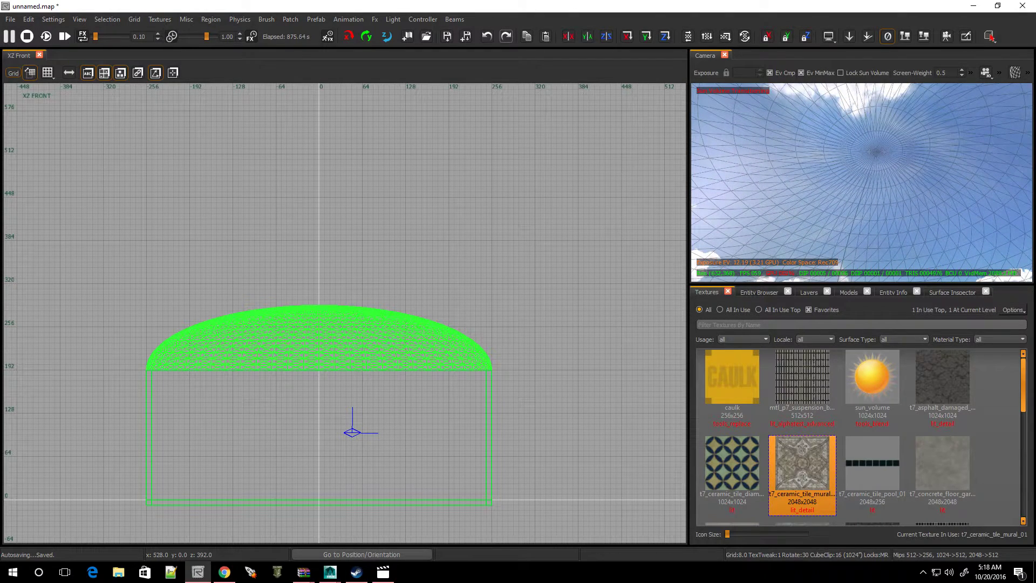
pyautogui.rightClick(847, 207)
pyautogui.keyDown('shift'); pyautogui.click(857, 197); pyautogui.keyUp('shift')
pyautogui.press('Escape')
pyautogui.keyDown('shift'); pyautogui.click(857, 197); pyautogui.keyUp('shift')
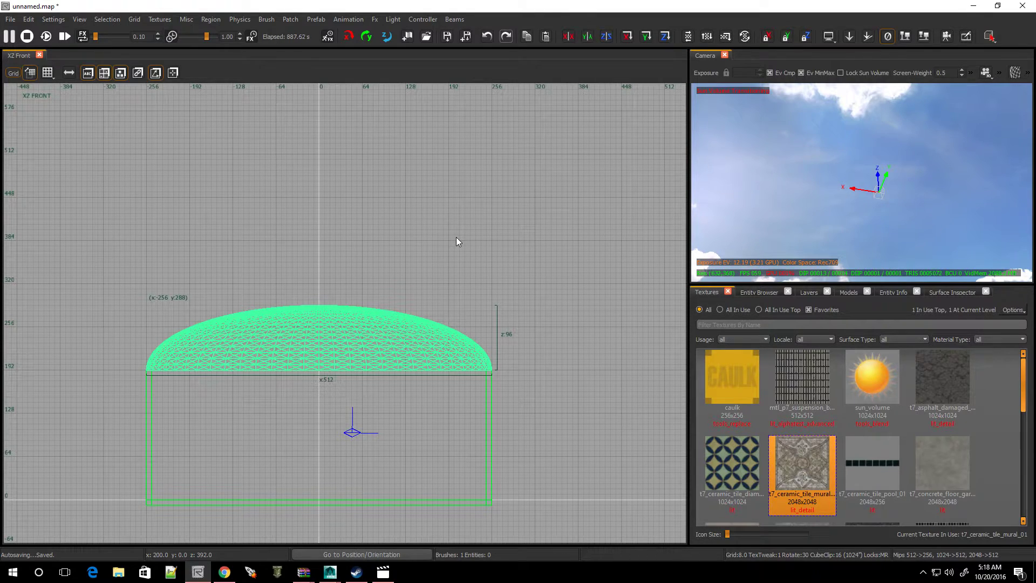
pyautogui.hotkey('ctrl', 't')
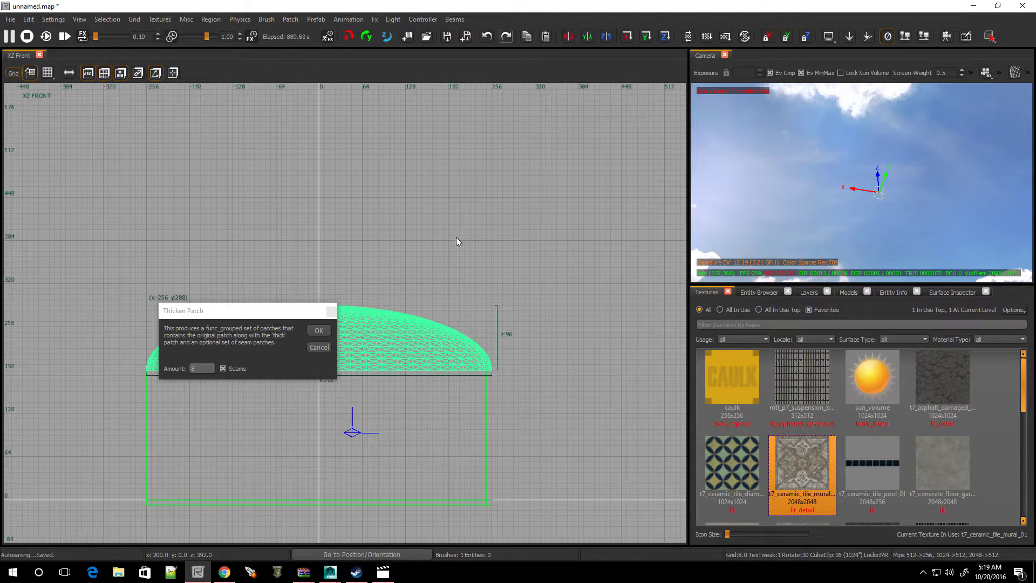
pyautogui.moveTo(220, 316); pyautogui.dragTo(319, 210)
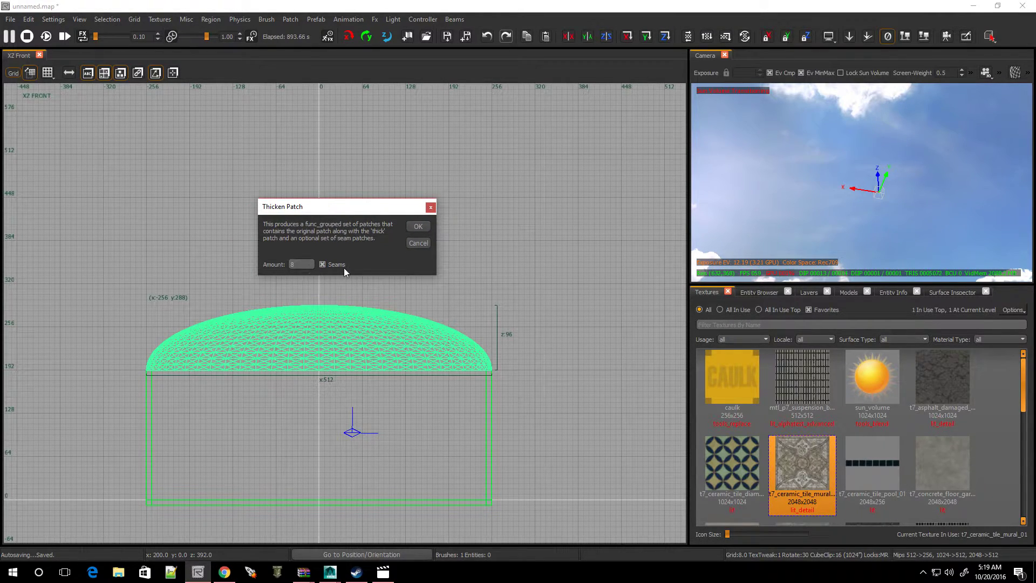
pyautogui.click(419, 226)
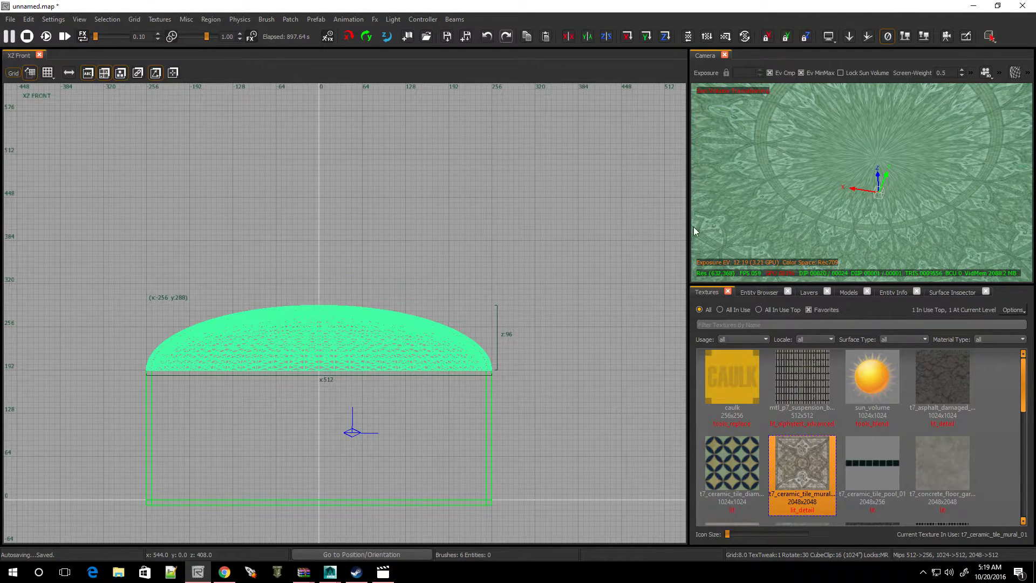
pyautogui.press('Escape')
# Enlarge the camera view and examine the thickened dome from outside and from inside the room.
pyautogui.moveTo(872, 195); pyautogui.dragTo(858, 255, button='right')
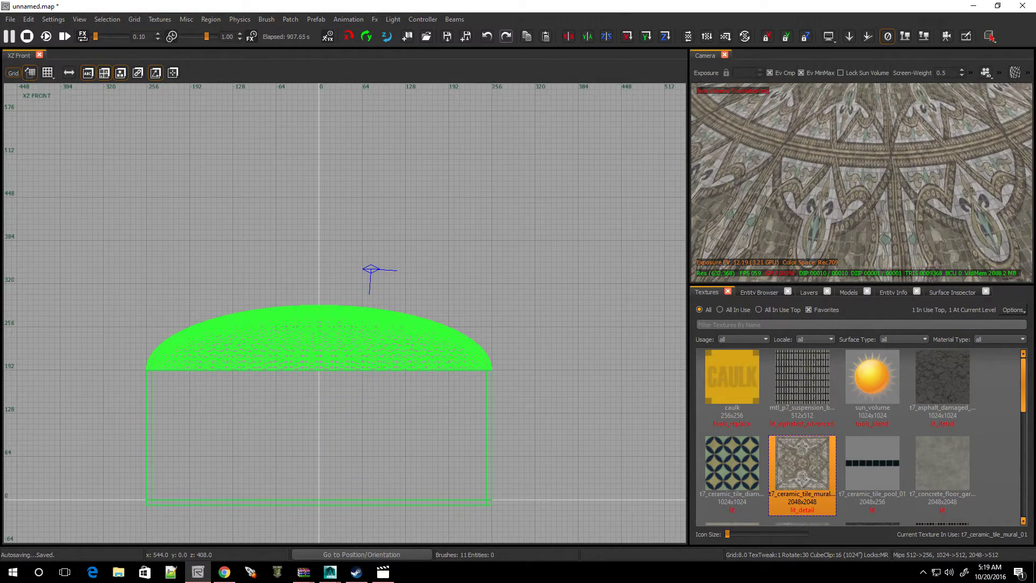
pyautogui.keyDown('ctrl'); pyautogui.moveTo(862, 189); pyautogui.dragTo(895, 132, button='right'); pyautogui.keyUp('ctrl')
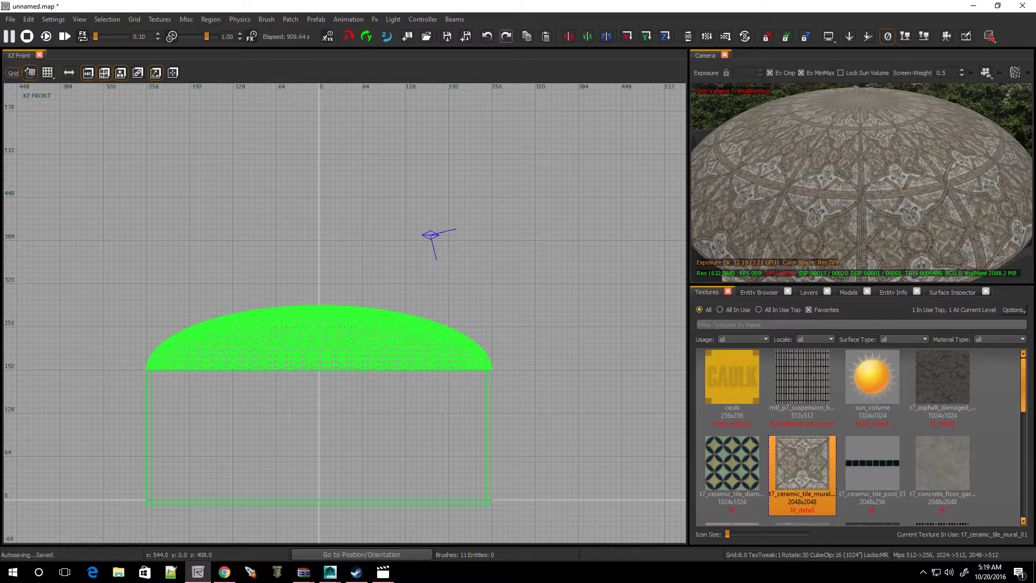
pyautogui.moveTo(687, 211); pyautogui.dragTo(505, 216)
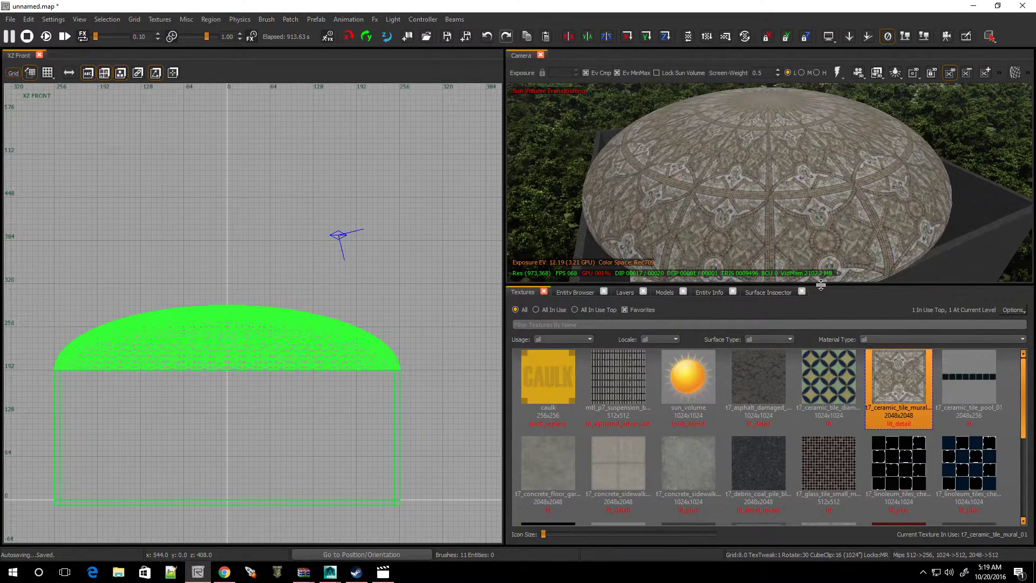
pyautogui.moveTo(821, 285); pyautogui.dragTo(822, 403)
pyautogui.moveTo(817, 302); pyautogui.dragTo(725, 262, button='right')
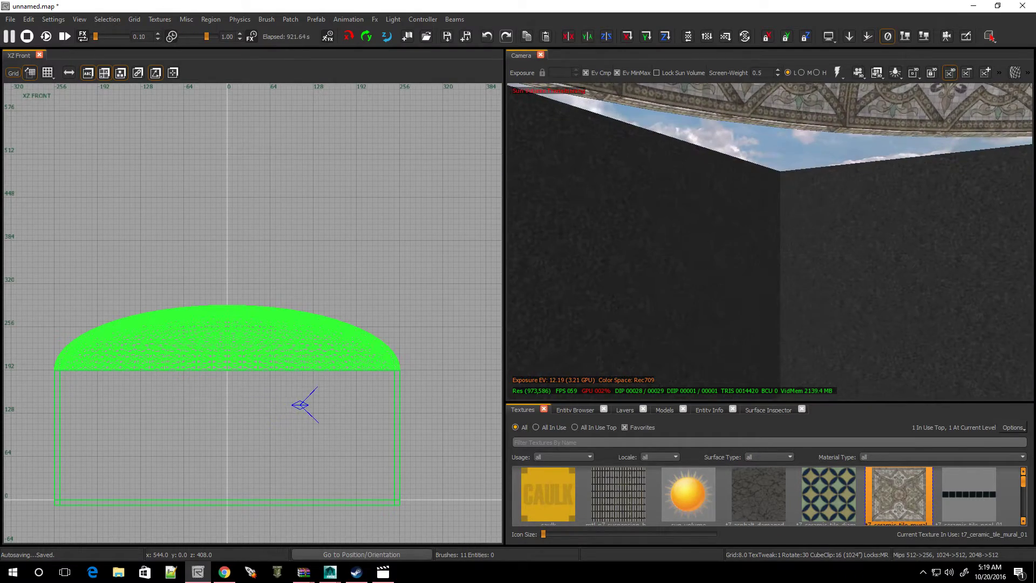
pyautogui.moveTo(830, 266); pyautogui.dragTo(830, 265, button='right')
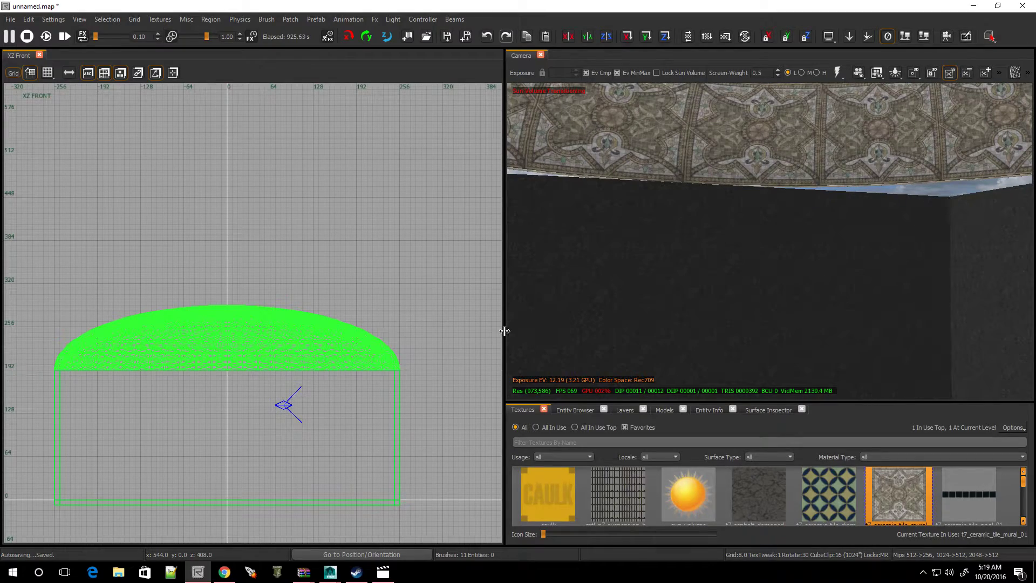
# Draw a block 8 wide and 248 long in the XY top view, running from y 0 to the room's lower-right corner at x 240.
pyautogui.hotkey('ctrl', 'Tab')
pyautogui.hotkey('ctrl', 'Tab')
pyautogui.scroll(-2, 326, 401)
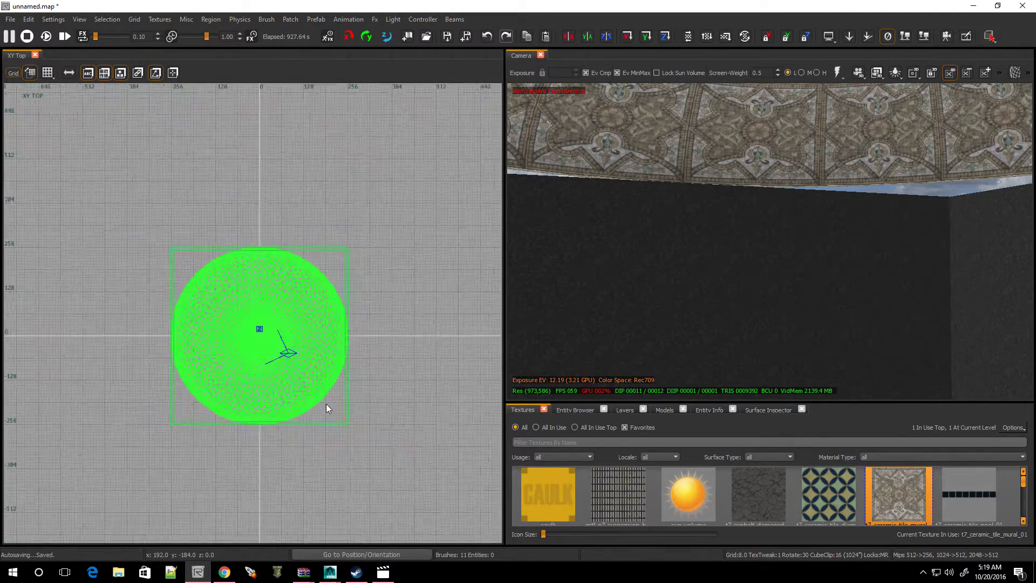
pyautogui.scroll(2, 316, 407)
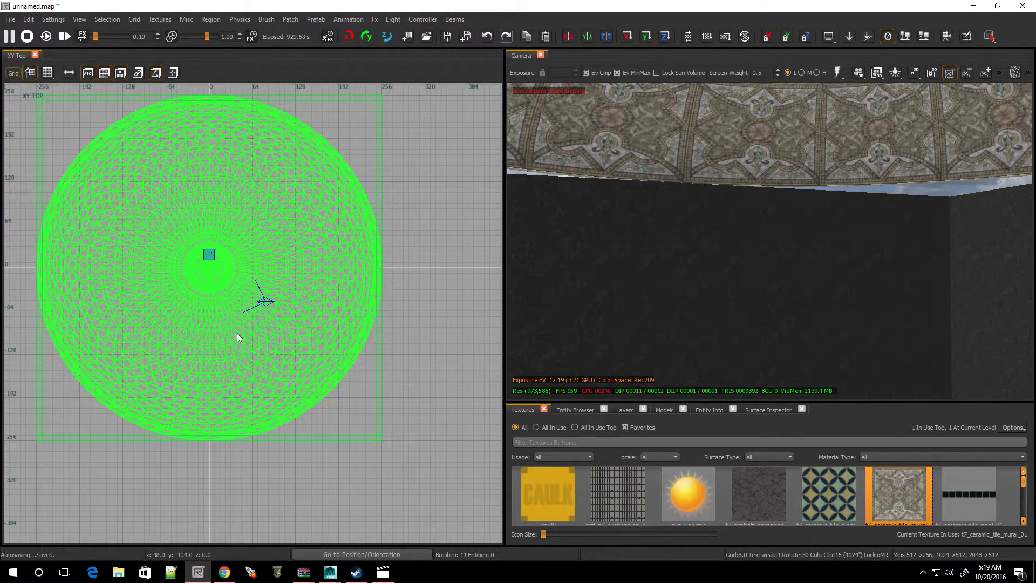
pyautogui.scroll(3, 383, 313)
pyautogui.scroll(2, 370, 309)
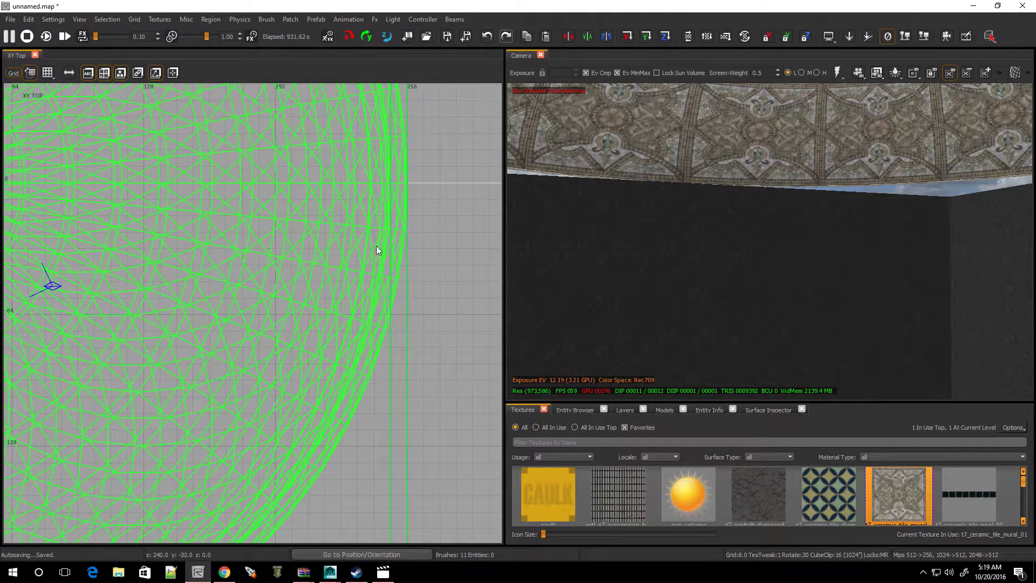
pyautogui.moveTo(377, 181); pyautogui.dragTo(391, 458)
pyautogui.scroll(-8, 391, 459)
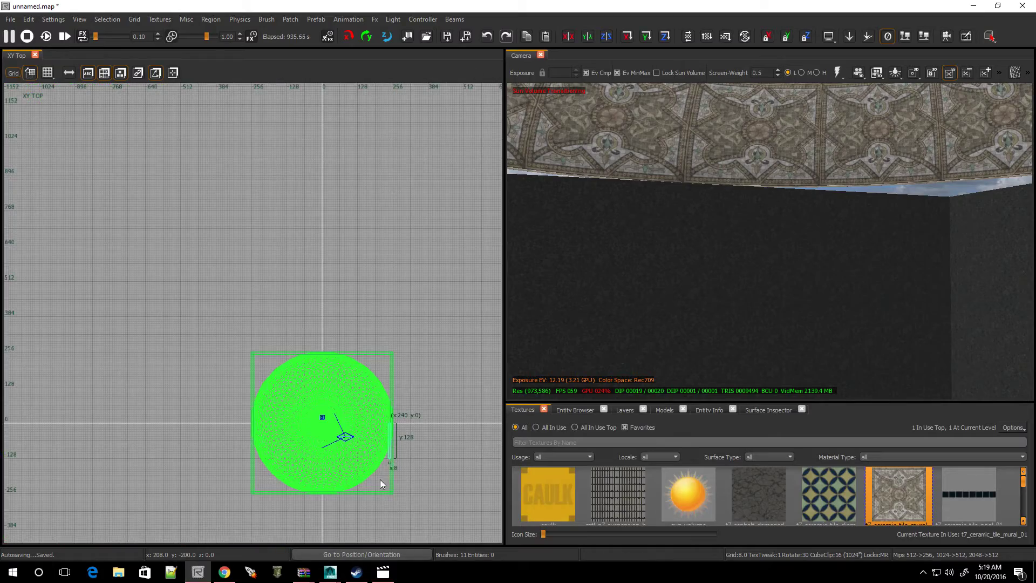
pyautogui.scroll(7, 382, 482)
pyautogui.moveTo(429, 332); pyautogui.dragTo(425, 516)
pyautogui.scroll(-2, 423, 402)
pyautogui.scroll(-2, 423, 402)
pyautogui.scroll(4, 426, 290)
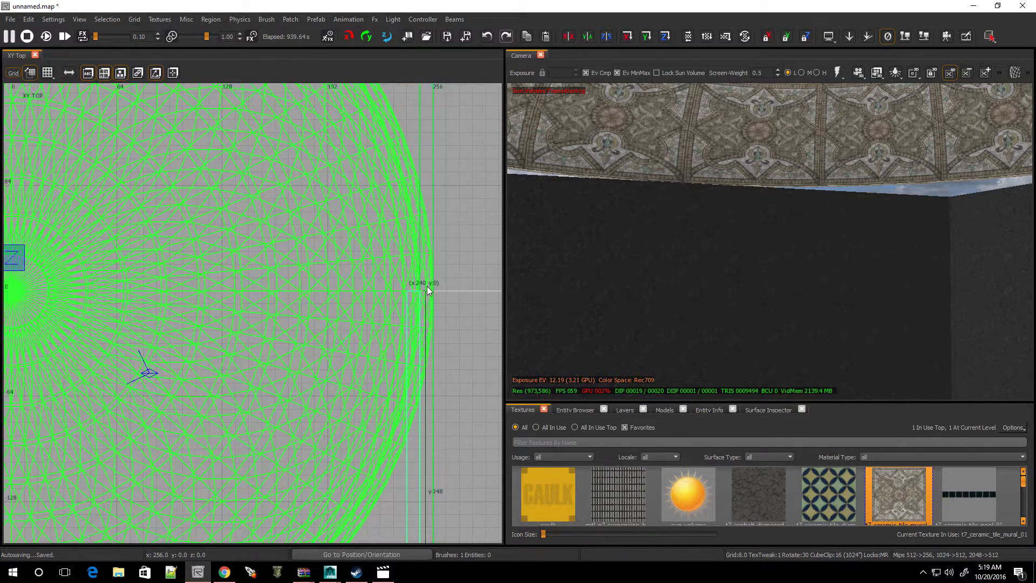
pyautogui.moveTo(419, 429); pyautogui.dragTo(445, 434)
pyautogui.scroll(-4, 446, 434)
pyautogui.scroll(3, 477, 497)
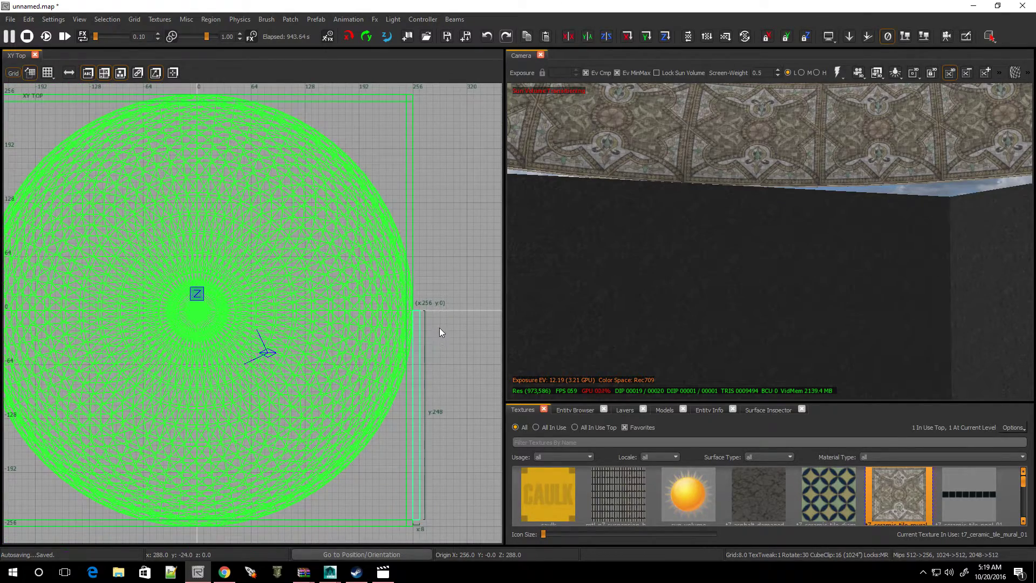
pyautogui.moveTo(415, 501); pyautogui.dragTo(403, 494)
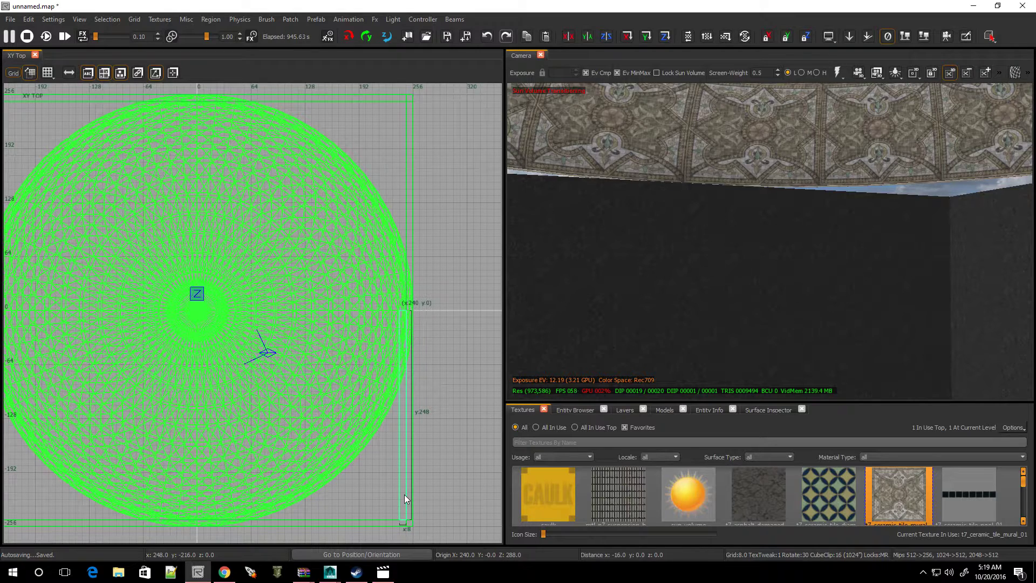
# Reduce the new block's height to 8 in the YZ side view so its top sits at z 200.
pyautogui.hotkey('ctrl', 'Tab')
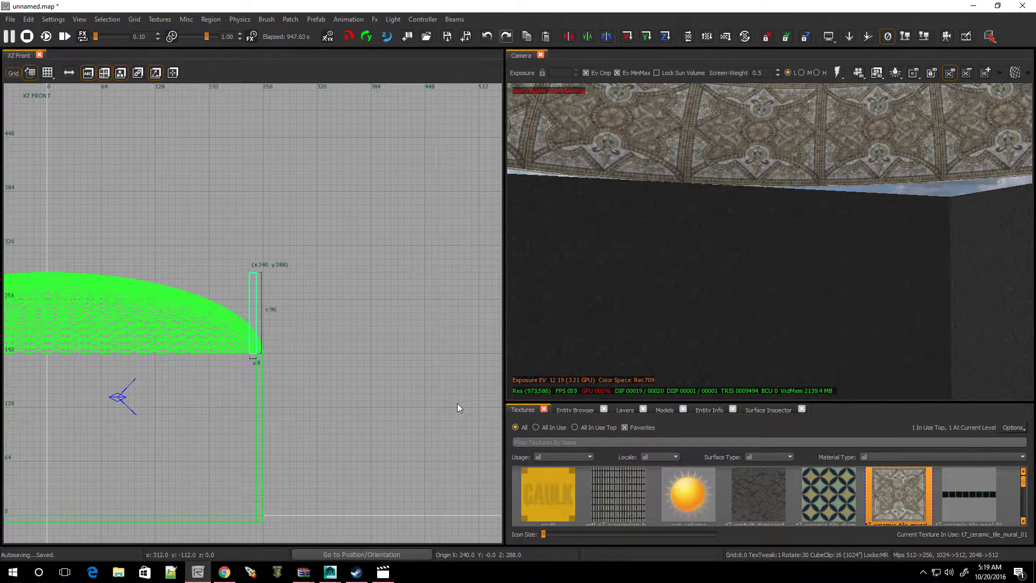
pyautogui.hotkey('ctrl', 'Tab')
pyautogui.moveTo(277, 177); pyautogui.dragTo(278, 246)
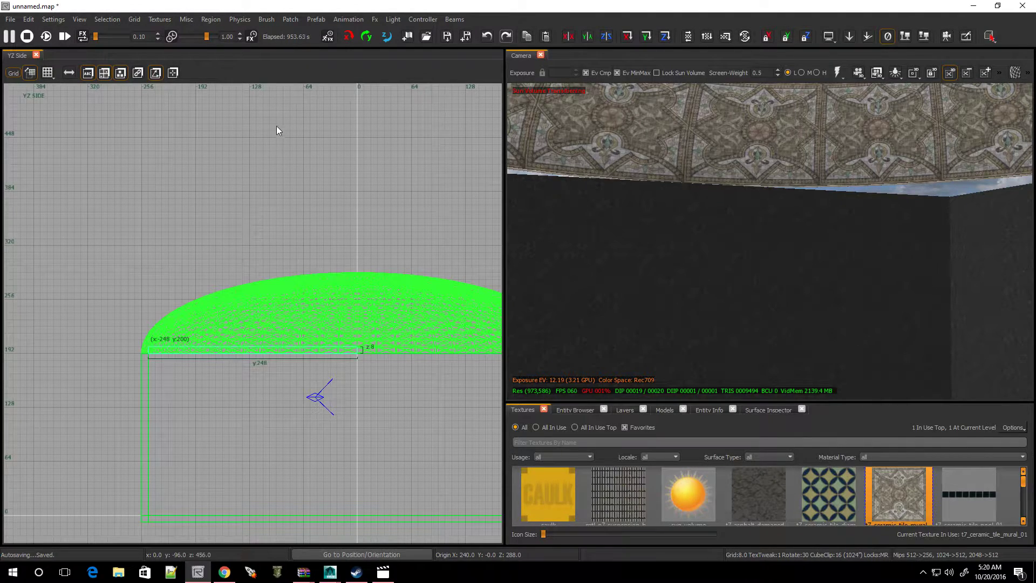
# Convert the thin block into a simple curve patch with width 3 and height 3.
pyautogui.click(293, 20)
pyautogui.moveTo(302, 31)
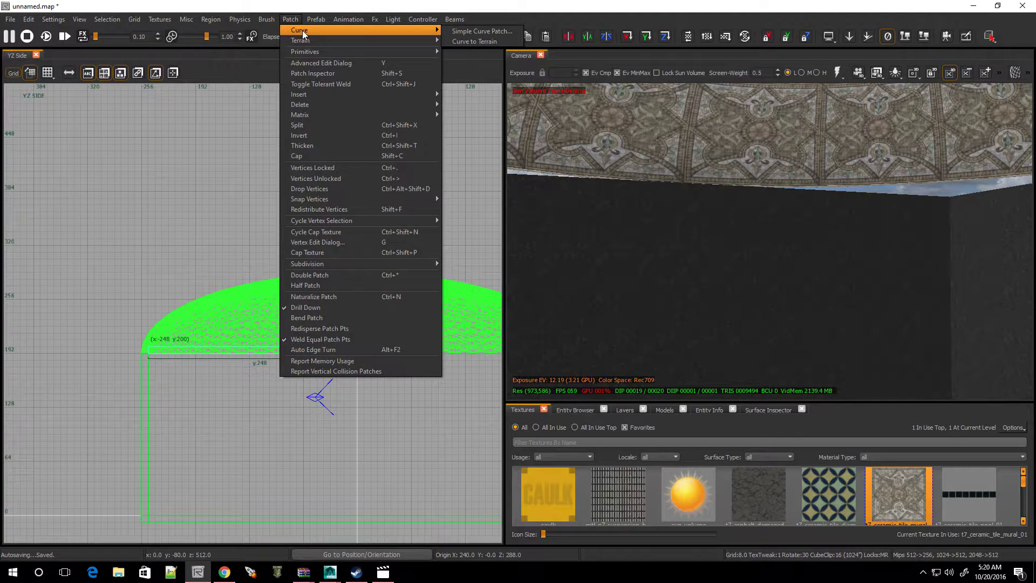
pyautogui.click(471, 33)
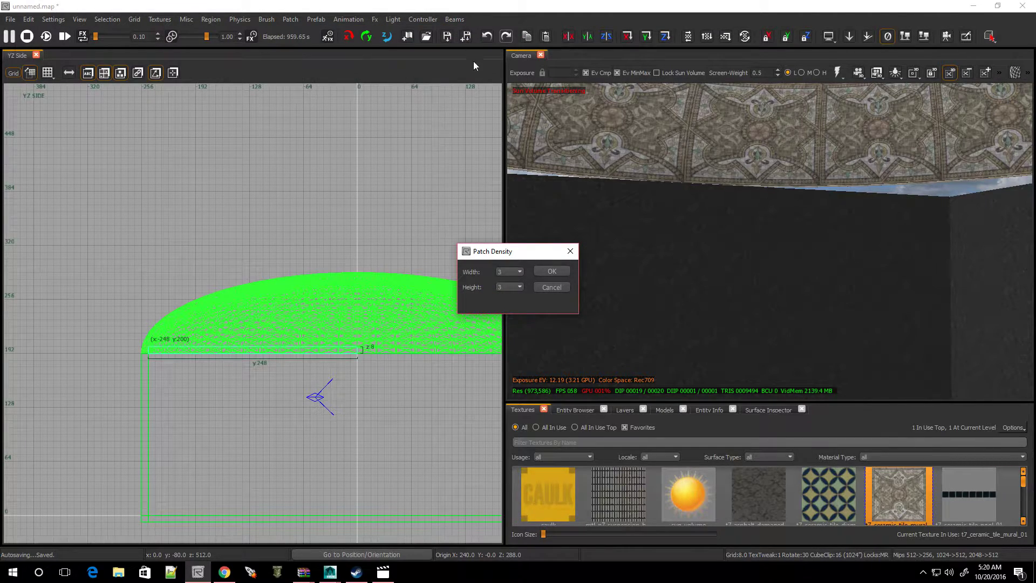
pyautogui.click(550, 273)
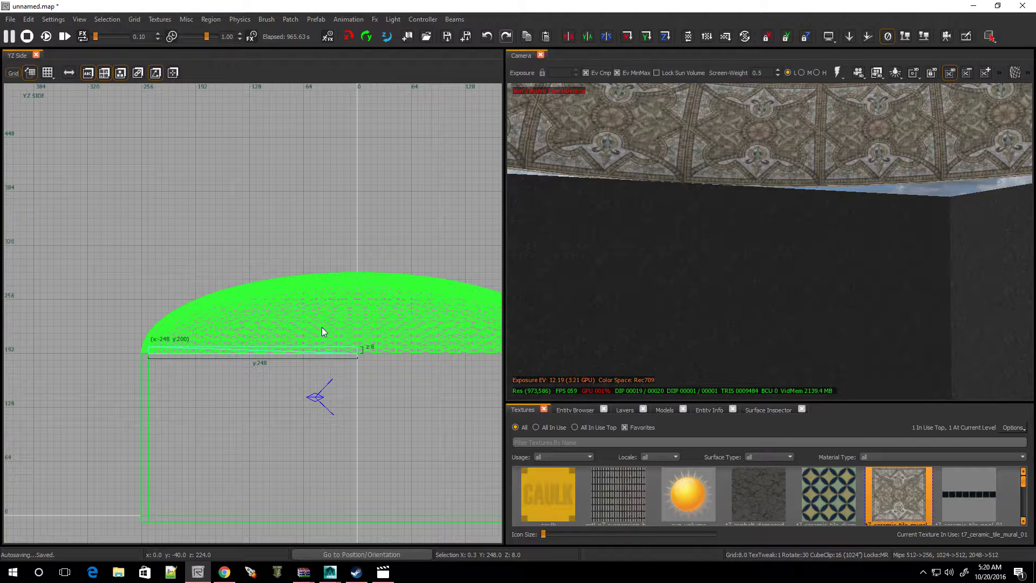
# Show the curve patch's vertices and move its corner-end vertices along the wall to x 0 in the XY top view.
pyautogui.press('v')
pyautogui.hotkey('ctrl', 'Tab')
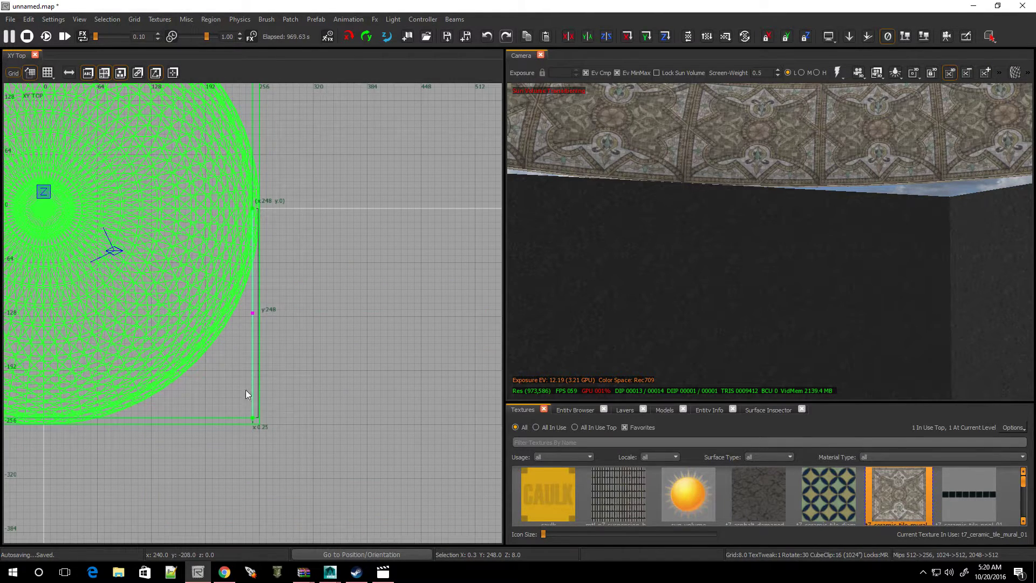
pyautogui.scroll(-2, 221, 435)
pyautogui.scroll(2, 184, 450)
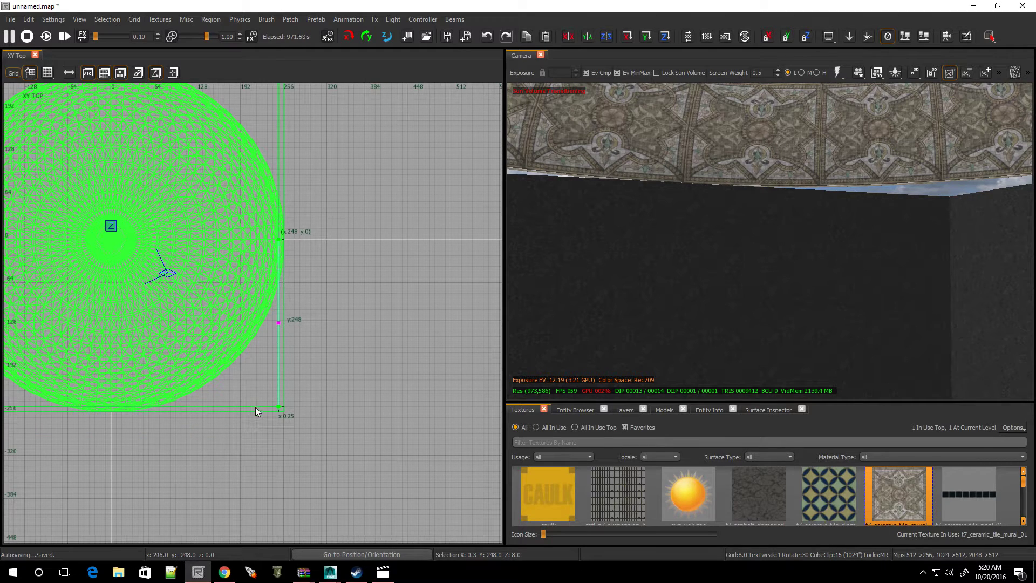
pyautogui.moveTo(263, 399); pyautogui.dragTo(295, 431)
pyautogui.moveTo(274, 414); pyautogui.dragTo(100, 411)
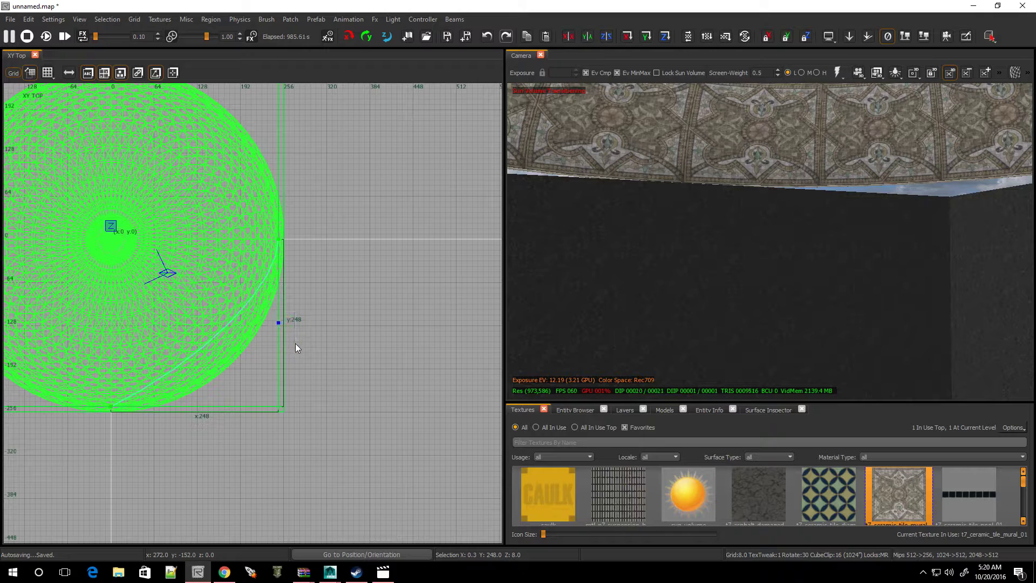
# Move the patch's middle vertices to the room's inner corner at x 248, y -248, using a grid size of 2.
pyautogui.moveTo(279, 335); pyautogui.dragTo(279, 417)
pyautogui.scroll(8, 279, 417)
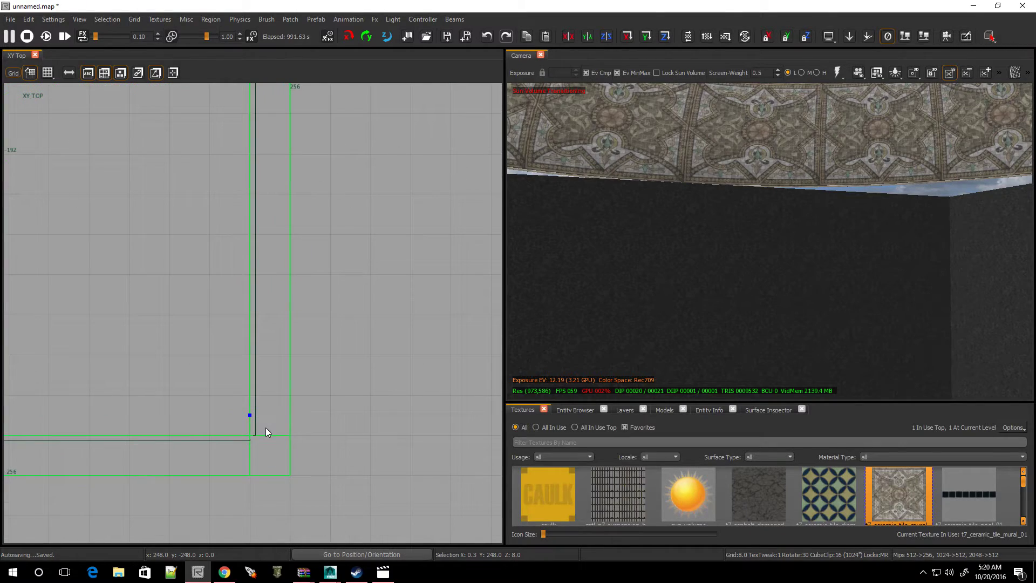
pyautogui.press('[')
pyautogui.press('[')
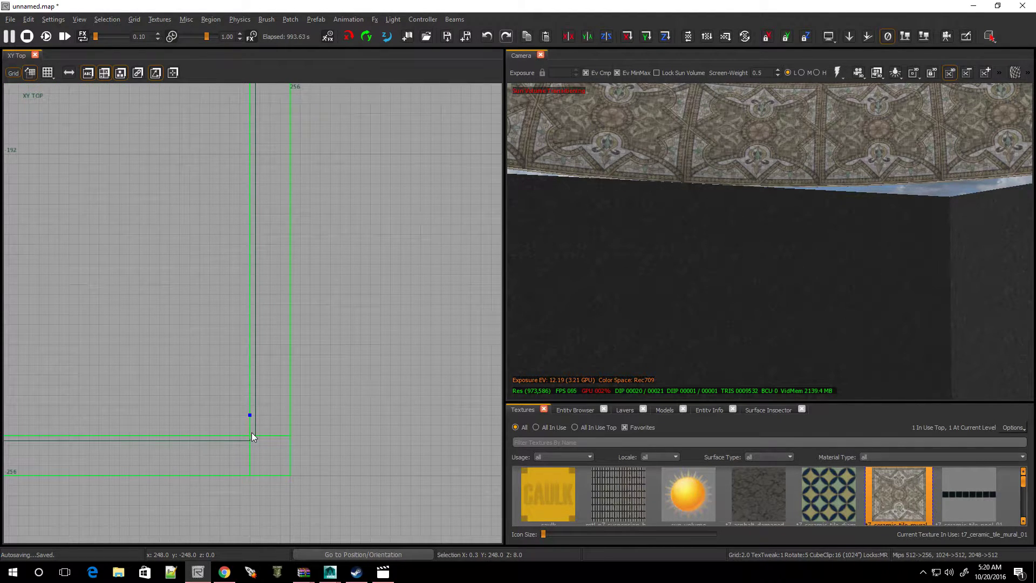
pyautogui.moveTo(252, 436); pyautogui.dragTo(250, 449)
pyautogui.scroll(-3, 200, 416)
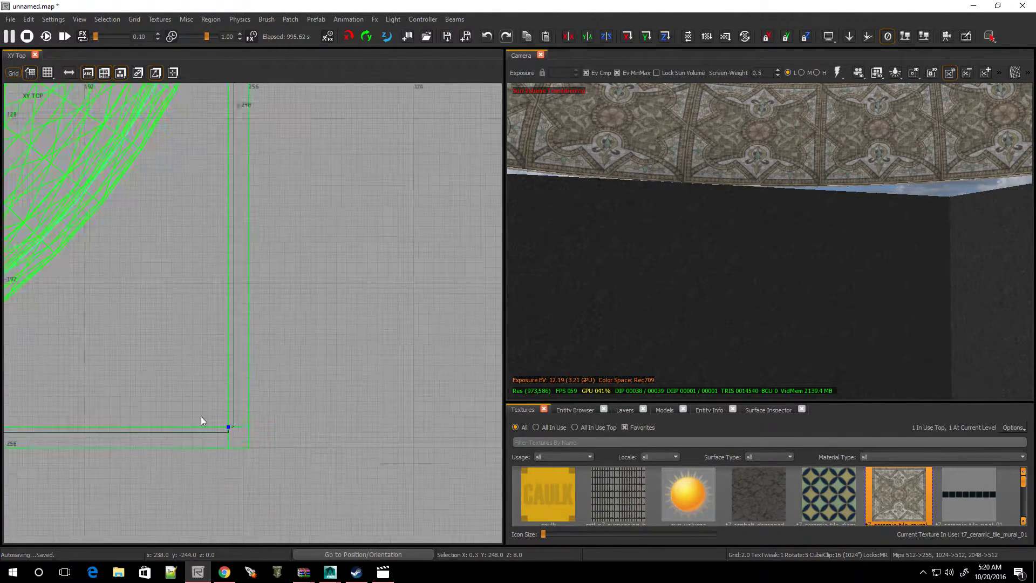
pyautogui.scroll(1, 119, 365)
pyautogui.scroll(-3, 118, 314)
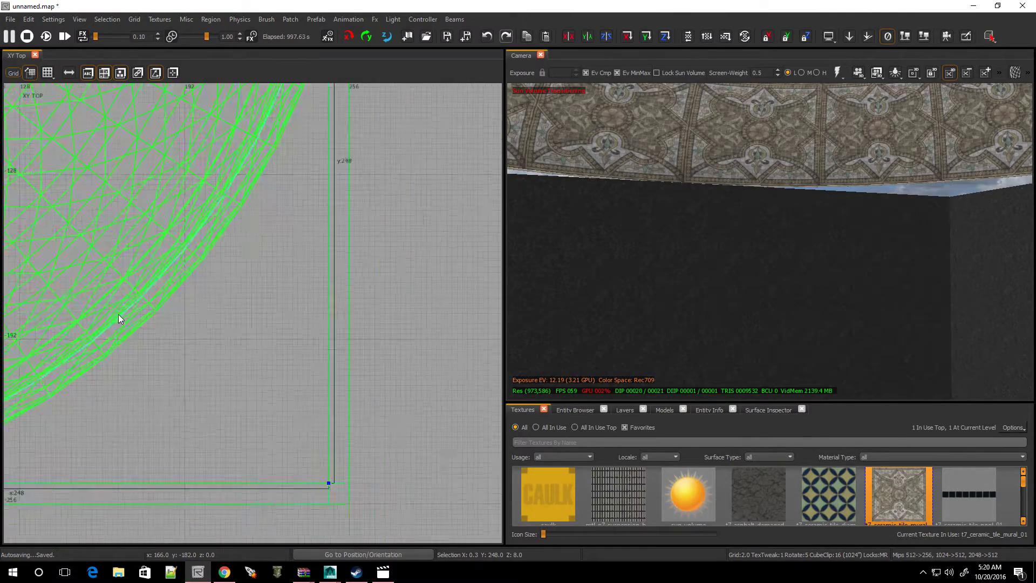
# Set the grid to 8 and move the patch's middle vertices to the room's outer corner at x 256, y -256.
pyautogui.moveTo(716, 261); pyautogui.dragTo(527, 192, button='right')
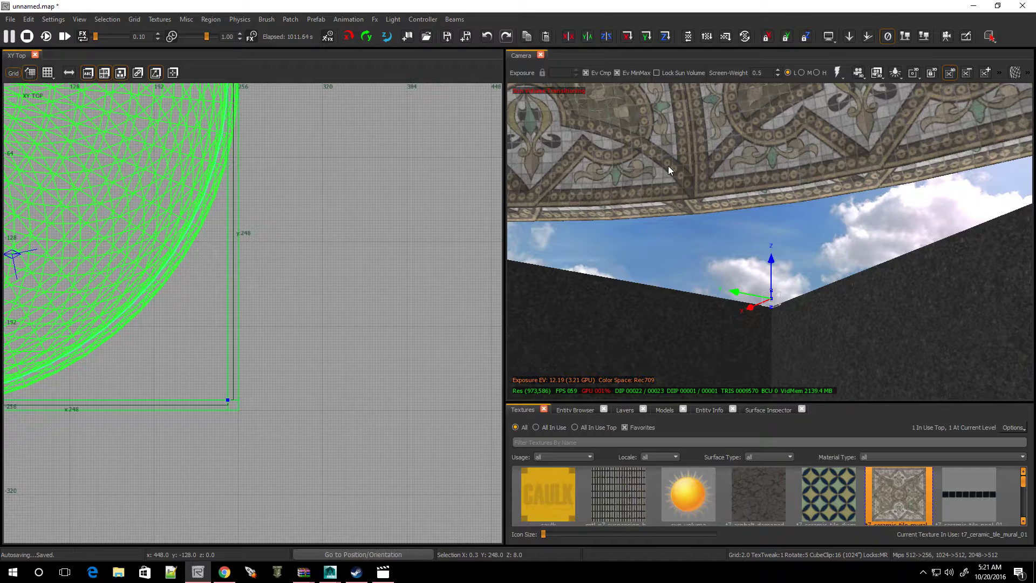
pyautogui.press('Escape')
pyautogui.scroll(-3, 241, 375)
pyautogui.scroll(4, 226, 388)
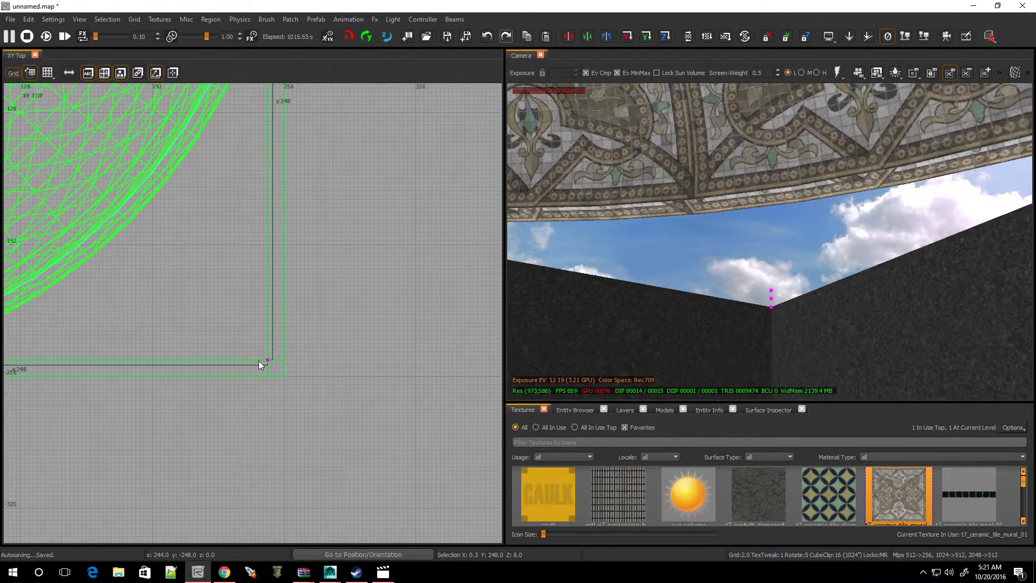
pyautogui.scroll(2, 258, 360)
pyautogui.scroll(-4, 258, 360)
pyautogui.moveTo(253, 344); pyautogui.dragTo(278, 381)
pyautogui.press('4')
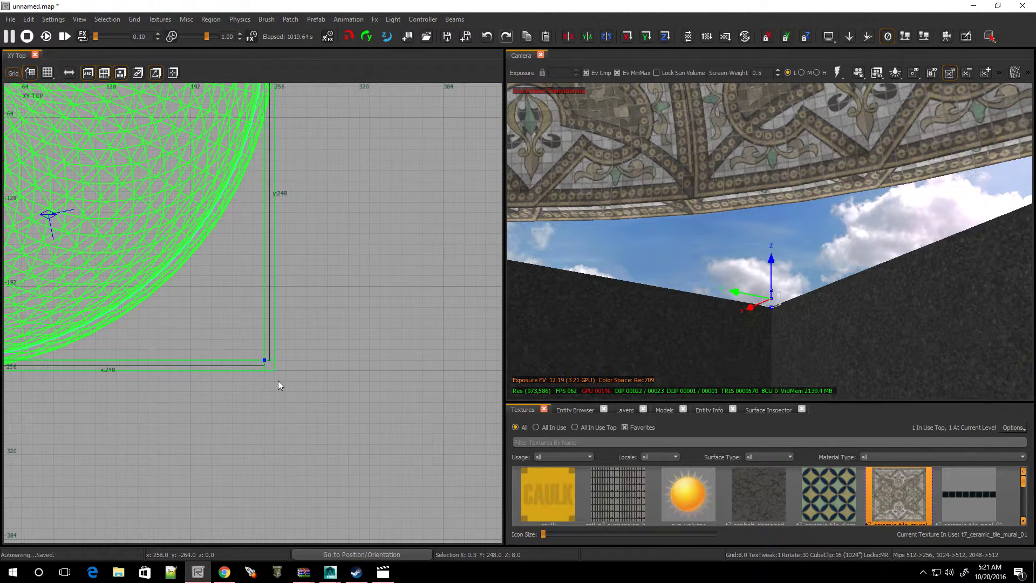
pyautogui.moveTo(275, 370)
pyautogui.mouseDown()
pyautogui.moveTo(300, 388)
pyautogui.moveTo(288, 377)
pyautogui.mouseUp()
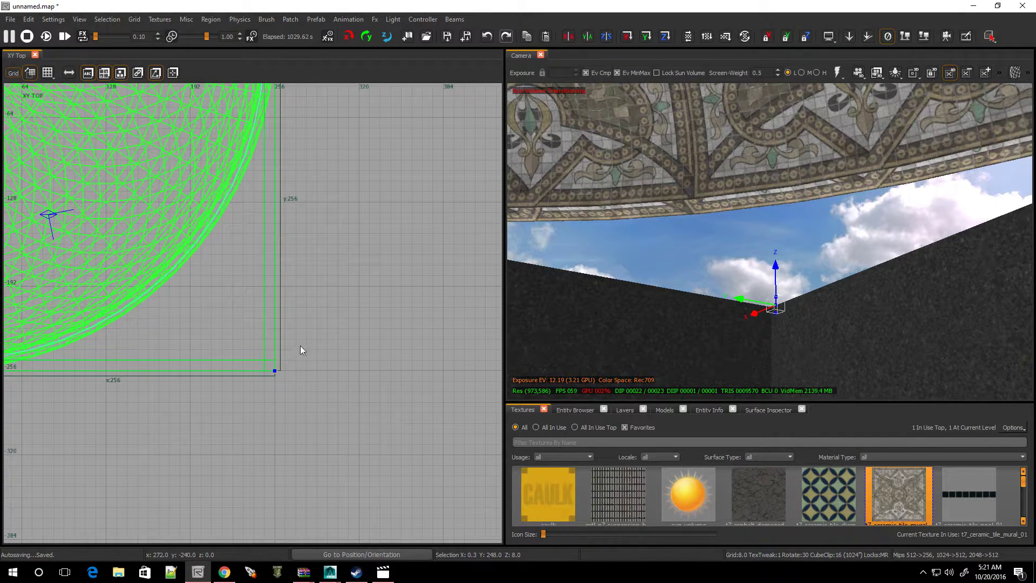
# Cap the curve patch with an Inverted Bevel to fill the corner between the dome and the walls.
pyautogui.moveTo(755, 298); pyautogui.dragTo(721, 275, button='right')
pyautogui.moveTo(572, 237); pyautogui.dragTo(569, 270, button='right')
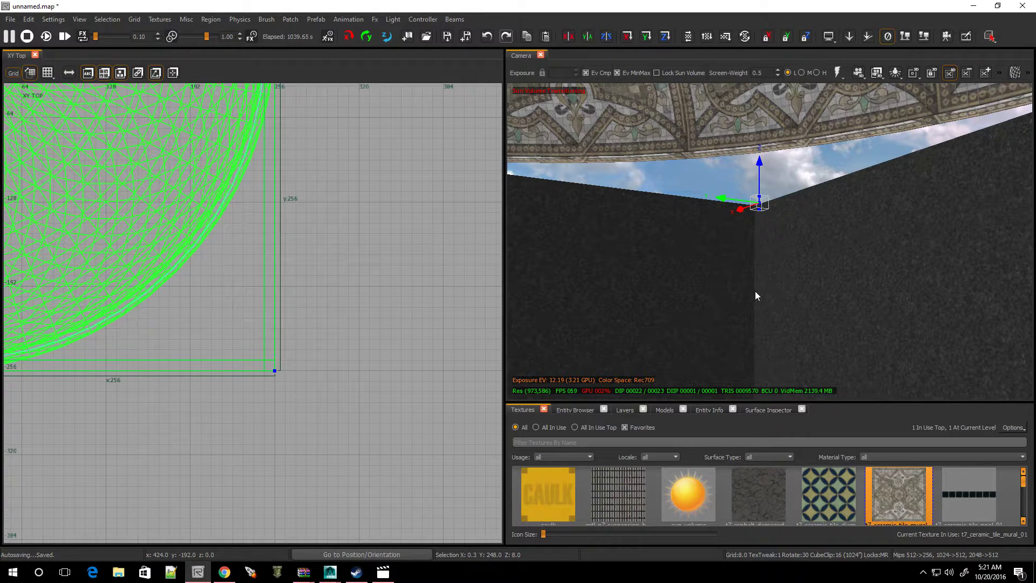
pyautogui.hotkey('shift', 'c')
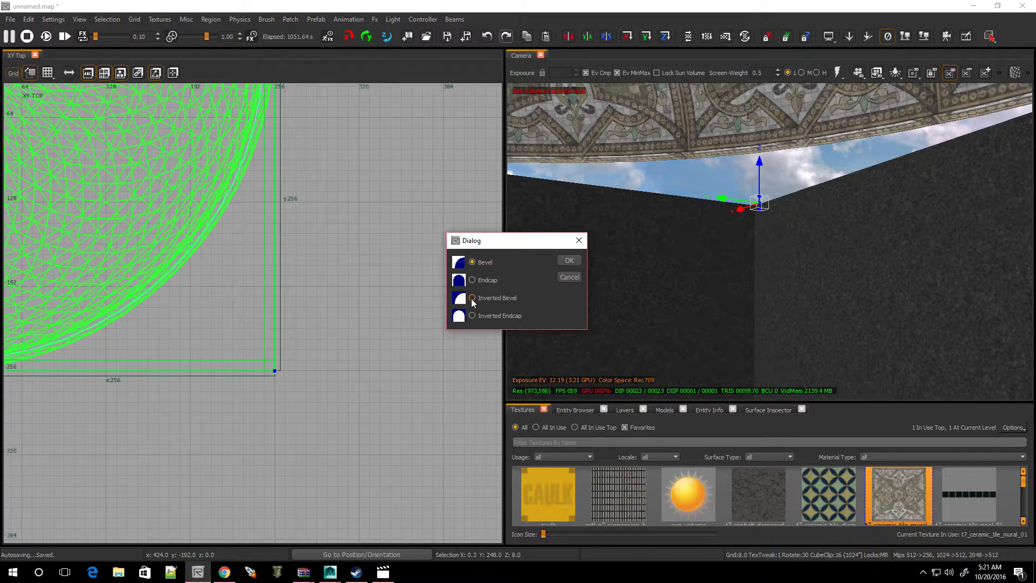
pyautogui.click(570, 261)
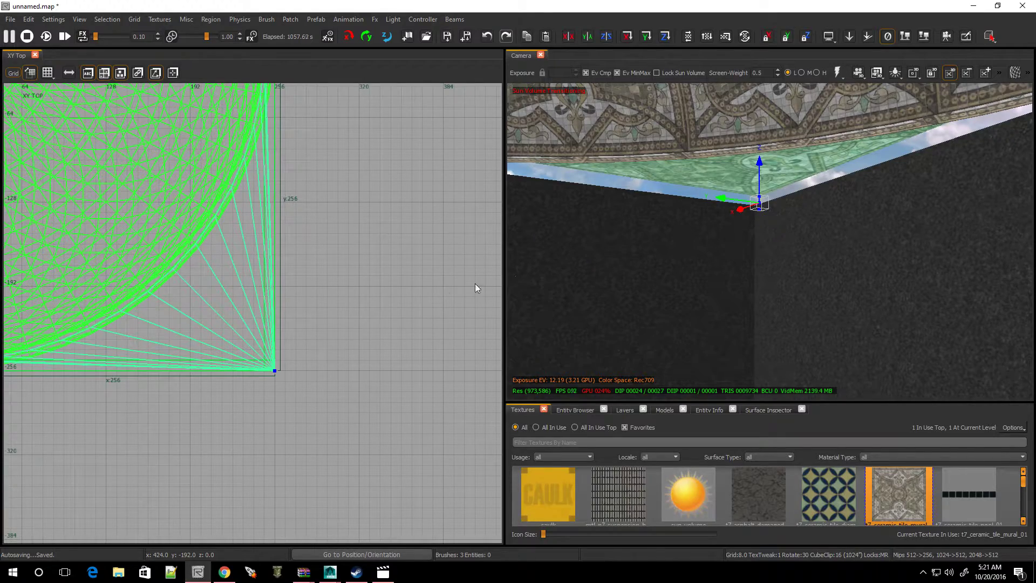
# Select only the corner's bottom cap patch and lower it by 8 to z 184.
pyautogui.scroll(-3, 295, 256)
pyautogui.scroll(3, 294, 214)
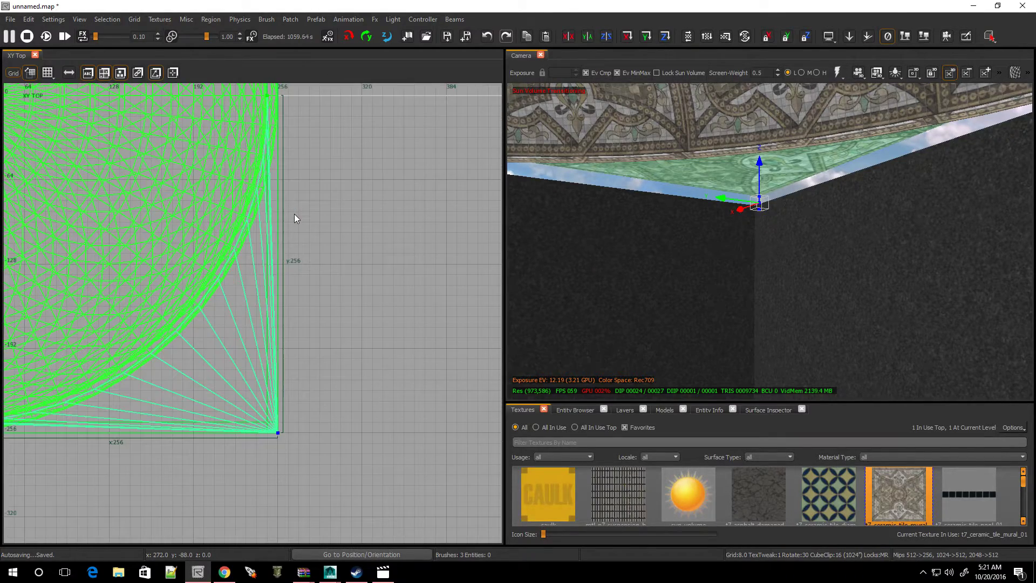
pyautogui.moveTo(696, 232)
pyautogui.mouseDown(button='right')
pyautogui.moveTo(723, 242)
pyautogui.moveTo(696, 227)
pyautogui.moveTo(707, 226)
pyautogui.moveTo(712, 200)
pyautogui.moveTo(698, 213)
pyautogui.moveTo(712, 221)
pyautogui.moveTo(717, 200)
pyautogui.mouseUp(button='right')
pyautogui.hotkey('ctrl', 'Tab')
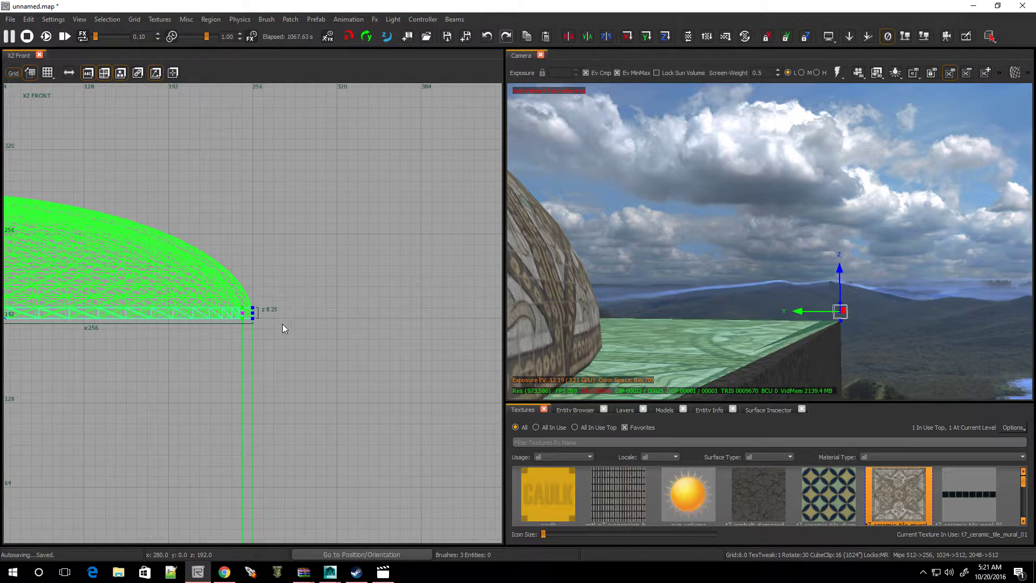
pyautogui.scroll(2, 253, 323)
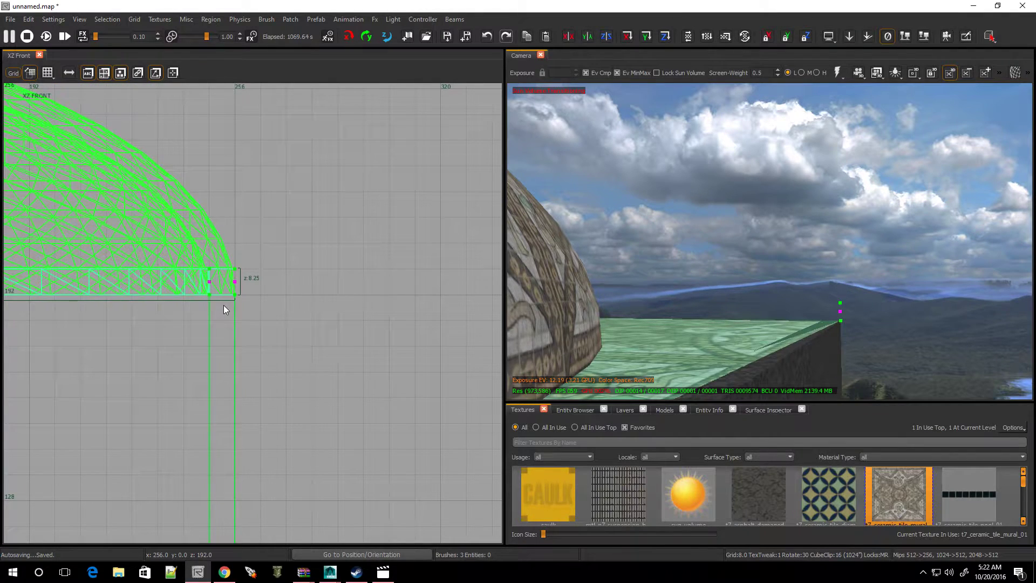
pyautogui.press('Escape')
pyautogui.keyDown('shift'); pyautogui.click(786, 326); pyautogui.keyUp('shift')
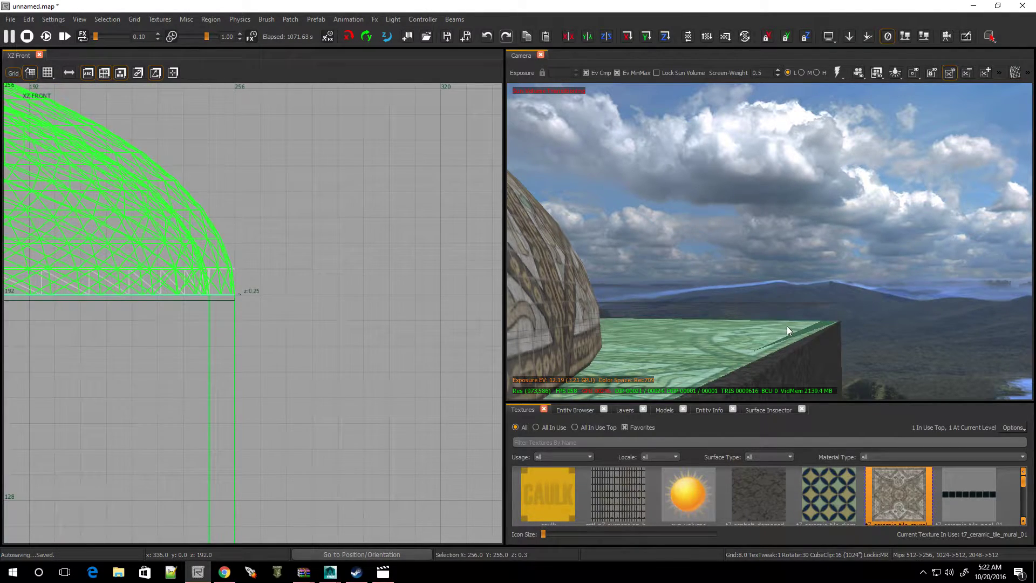
pyautogui.scroll(2, 202, 286)
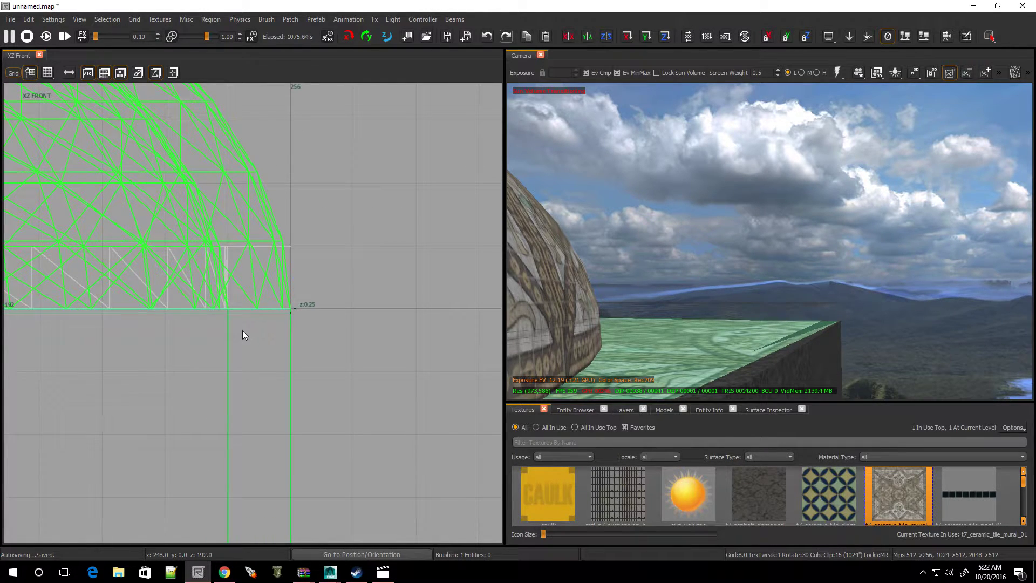
pyautogui.moveTo(759, 355); pyautogui.dragTo(679, 295, button='right')
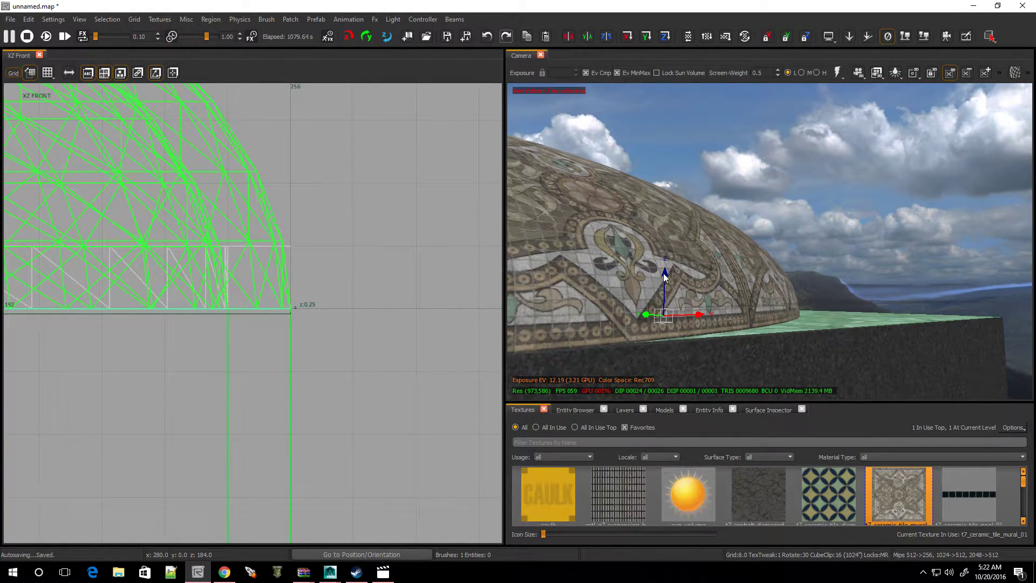
pyautogui.moveTo(663, 274); pyautogui.dragTo(668, 293)
# Lower the bottom cap patch another 8 to z 176 and view the corner from inside the room.
pyautogui.moveTo(672, 294)
pyautogui.mouseDown(button='right')
pyautogui.moveTo(610, 282)
pyautogui.moveTo(645, 286)
pyautogui.moveTo(656, 332)
pyautogui.moveTo(677, 346)
pyautogui.moveTo(657, 333)
pyautogui.moveTo(653, 300)
pyautogui.mouseUp(button='right')
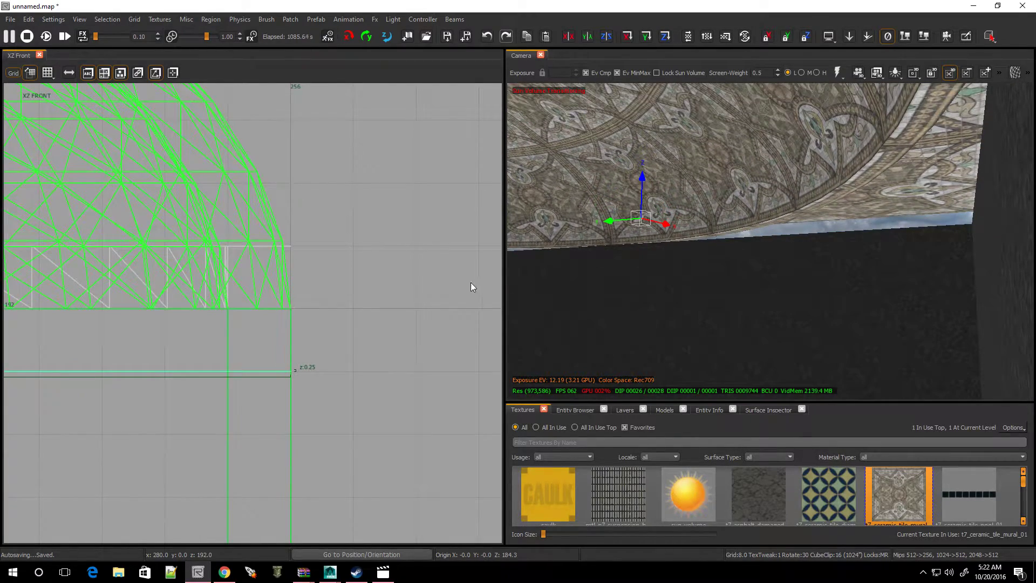
pyautogui.moveTo(748, 301); pyautogui.dragTo(731, 307, button='right')
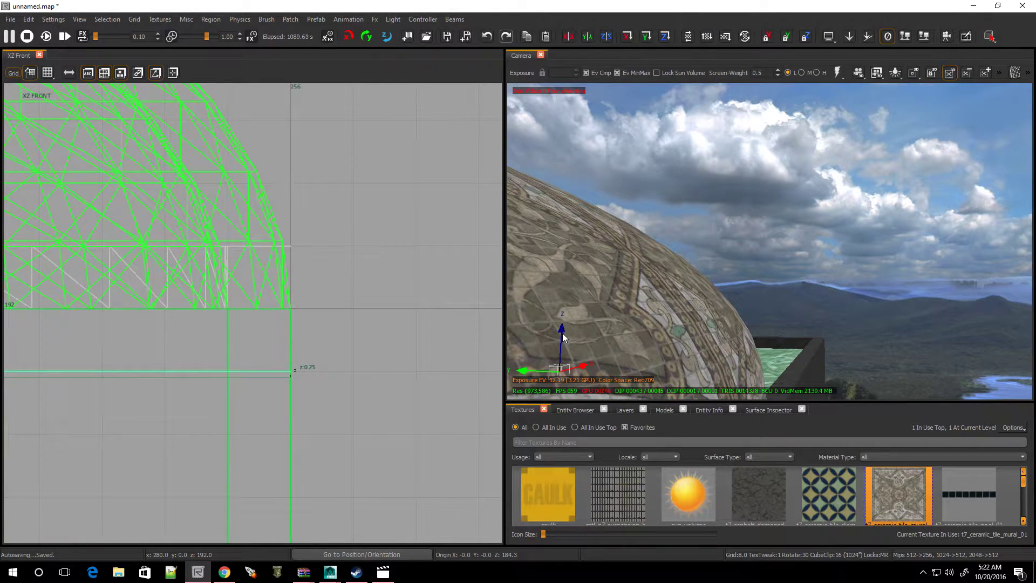
pyautogui.moveTo(562, 334); pyautogui.dragTo(564, 346)
pyautogui.moveTo(644, 346); pyautogui.dragTo(689, 353, button='right')
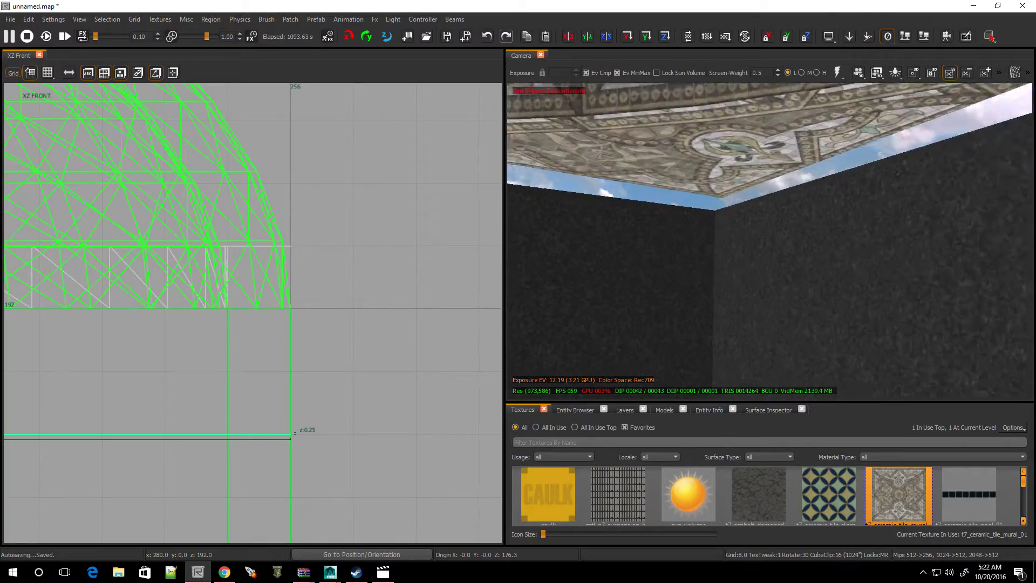
# Select both dome layers and lower them 16 units to the height of the corner's bottom cap at z 176.
pyautogui.moveTo(769, 241); pyautogui.dragTo(783, 286, button='right')
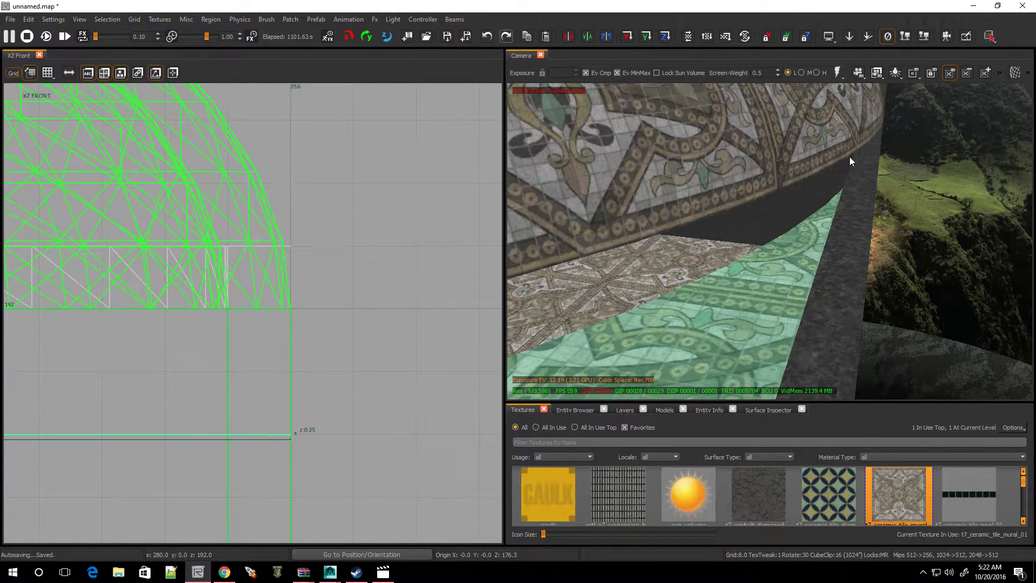
pyautogui.press('Escape')
pyautogui.keyDown('shift'); pyautogui.click(805, 146); pyautogui.keyUp('shift')
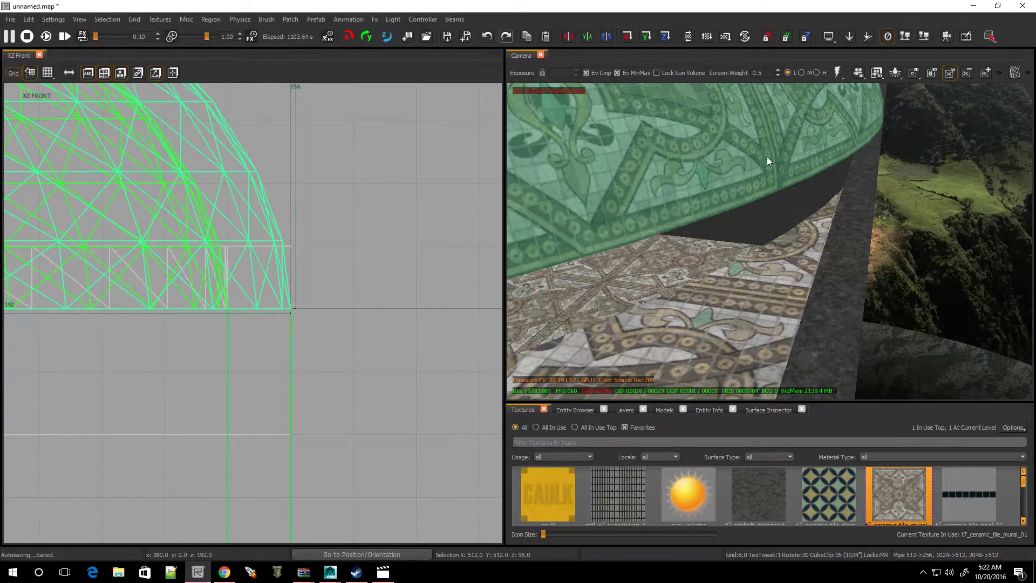
pyautogui.scroll(-4, 319, 291)
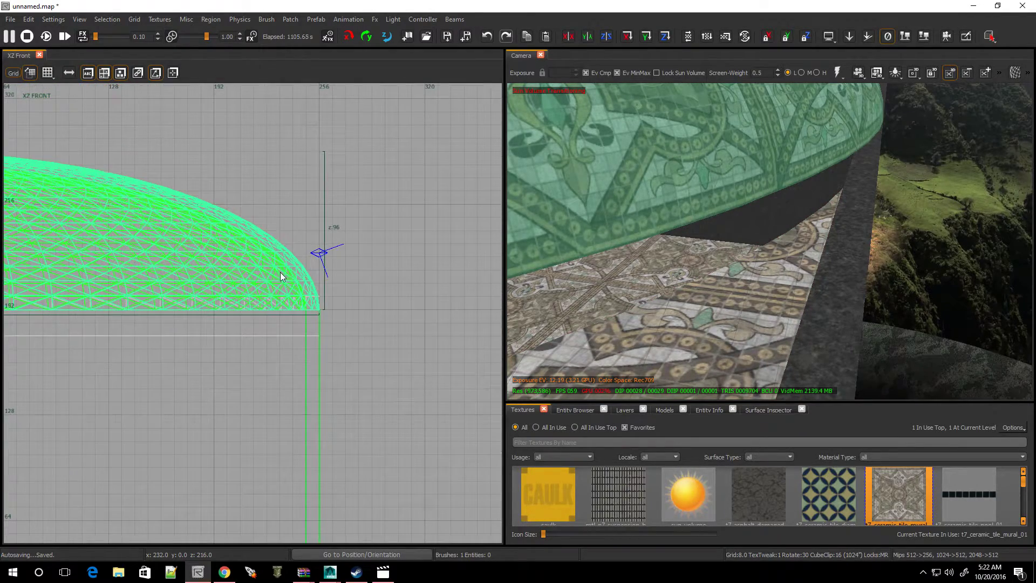
pyautogui.moveTo(784, 227); pyautogui.dragTo(783, 205, button='right')
pyautogui.keyDown('shift'); pyautogui.click(843, 172); pyautogui.keyUp('shift')
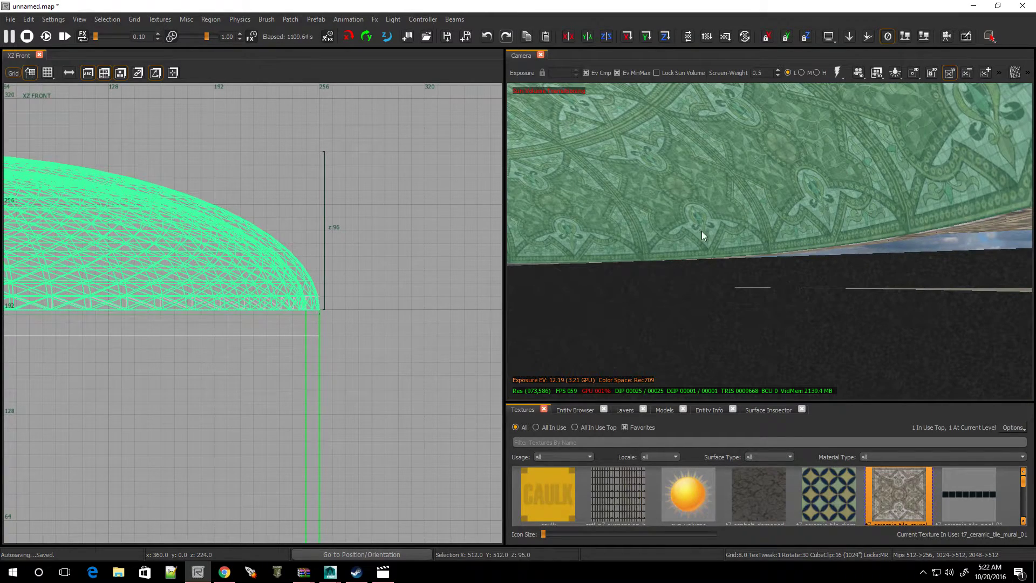
pyautogui.moveTo(284, 285); pyautogui.dragTo(286, 300)
pyautogui.press('Escape')
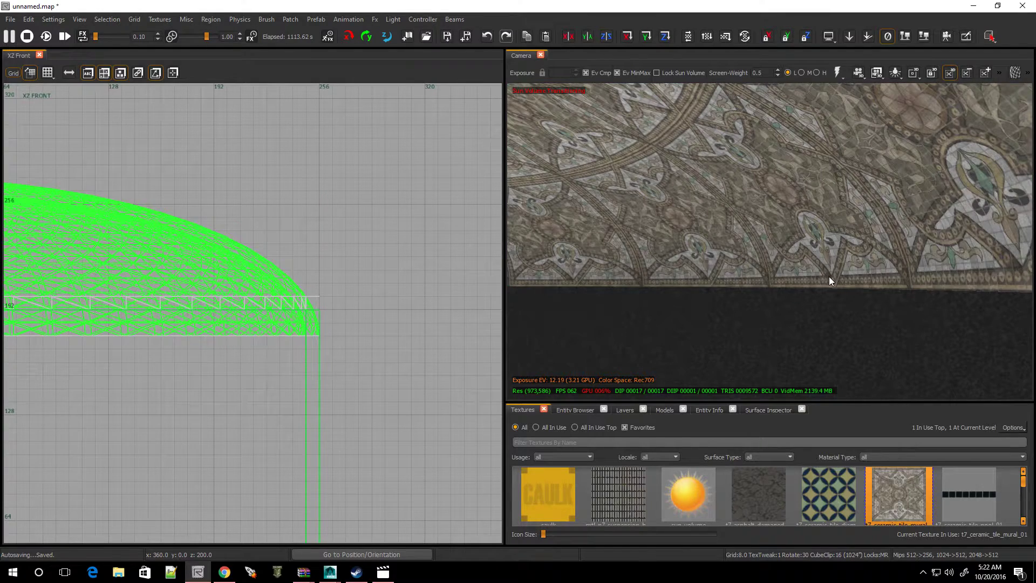
# Select the corner's bottom cap patch, lower it 8 units to z 168 and view it from inside the room.
pyautogui.moveTo(830, 277)
pyautogui.mouseDown(button='right')
pyautogui.moveTo(874, 278)
pyautogui.moveTo(912, 306)
pyautogui.moveTo(868, 285)
pyautogui.mouseUp(button='right')
pyautogui.keyDown('shift'); pyautogui.click(811, 224); pyautogui.keyUp('shift')
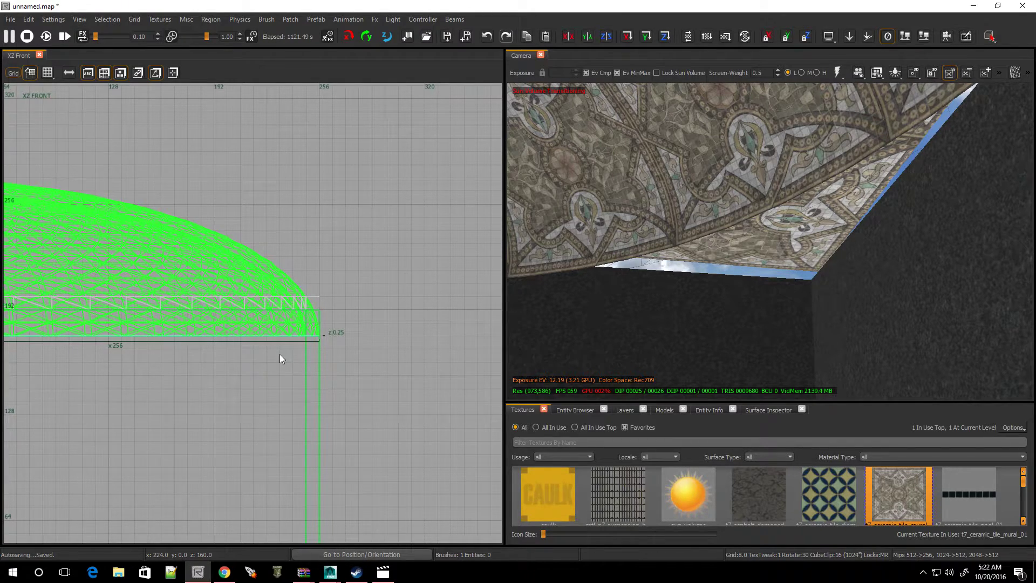
pyautogui.moveTo(637, 281); pyautogui.dragTo(777, 313, button='right')
pyautogui.moveTo(675, 243)
pyautogui.mouseDown(button='right')
pyautogui.moveTo(653, 237)
pyautogui.moveTo(675, 244)
pyautogui.mouseUp(button='right')
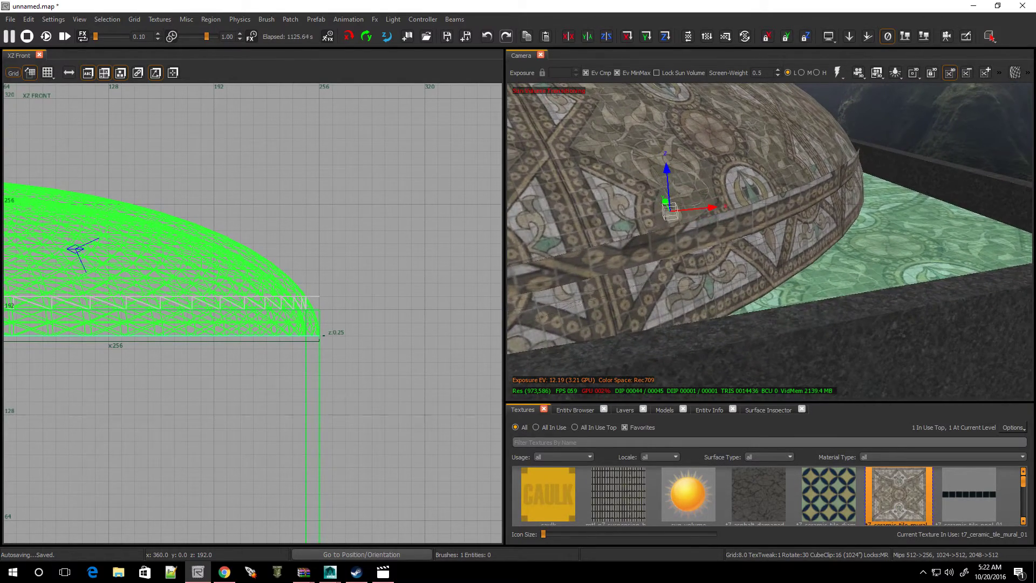
pyautogui.moveTo(667, 169)
pyautogui.mouseDown()
pyautogui.moveTo(671, 190)
pyautogui.moveTo(670, 140)
pyautogui.moveTo(675, 155)
pyautogui.mouseUp()
pyautogui.moveTo(753, 170)
pyautogui.mouseDown(button='right')
pyautogui.moveTo(820, 170)
pyautogui.moveTo(823, 227)
pyautogui.moveTo(812, 146)
pyautogui.moveTo(828, 197)
pyautogui.moveTo(823, 207)
pyautogui.moveTo(809, 143)
pyautogui.moveTo(847, 211)
pyautogui.moveTo(842, 200)
pyautogui.mouseUp(button='right')
pyautogui.moveTo(569, 239); pyautogui.dragTo(575, 251, button='right')
pyautogui.moveTo(680, 247); pyautogui.dragTo(693, 247, button='right')
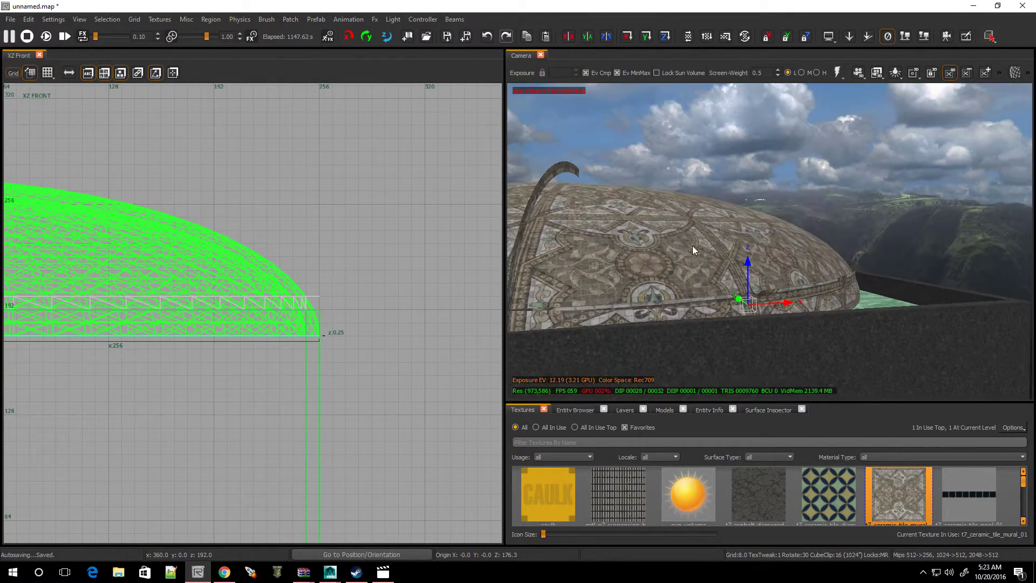
pyautogui.moveTo(747, 264); pyautogui.dragTo(752, 278)
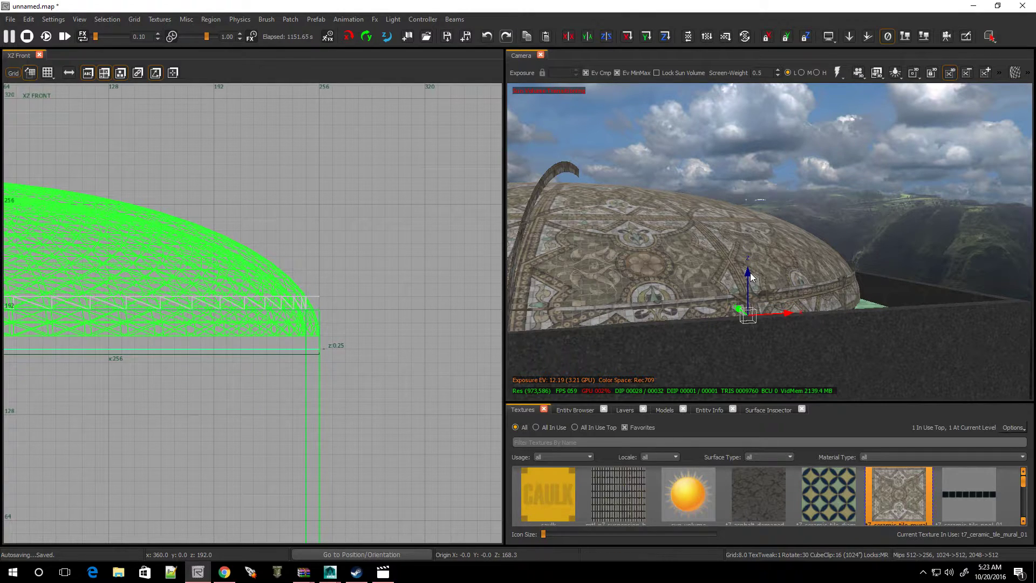
pyautogui.moveTo(750, 273); pyautogui.dragTo(688, 267, button='right')
pyautogui.moveTo(725, 197); pyautogui.dragTo(733, 187, button='right')
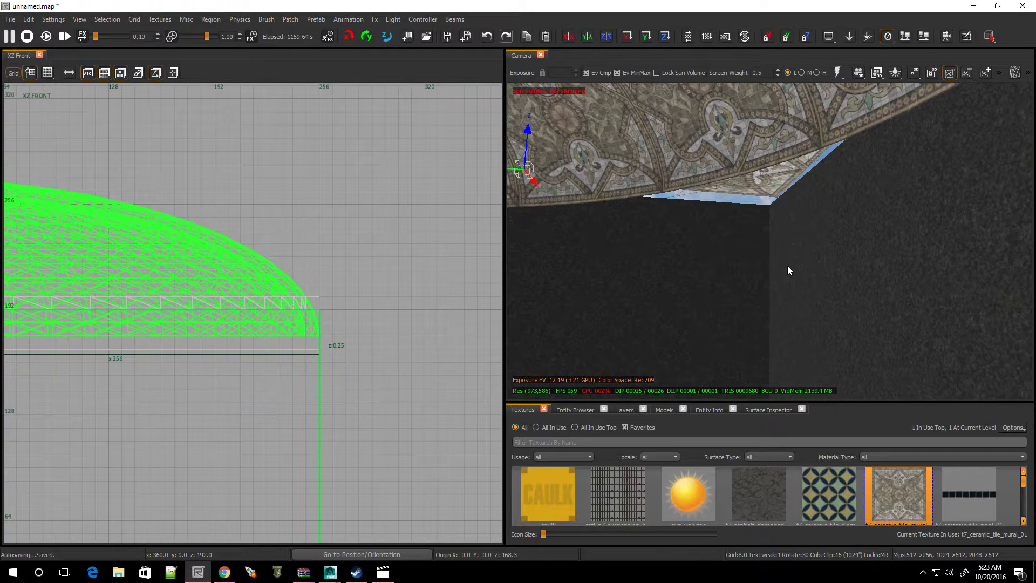
# Invert the bottom cap patch to face into the room and raise it 8 units to z 176.
pyautogui.hotkey('ctrl', 'i')
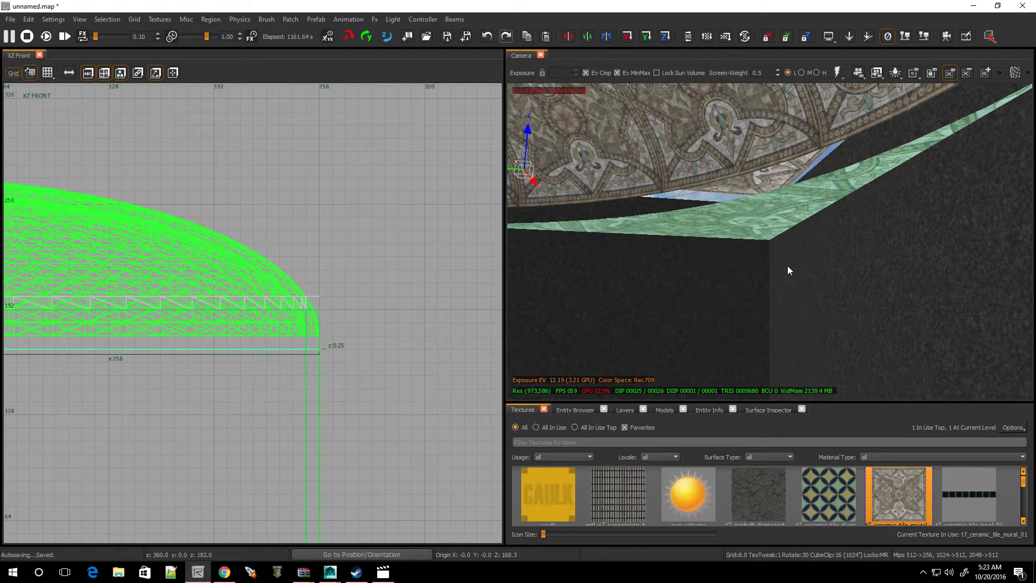
pyautogui.scroll(-3, 420, 328)
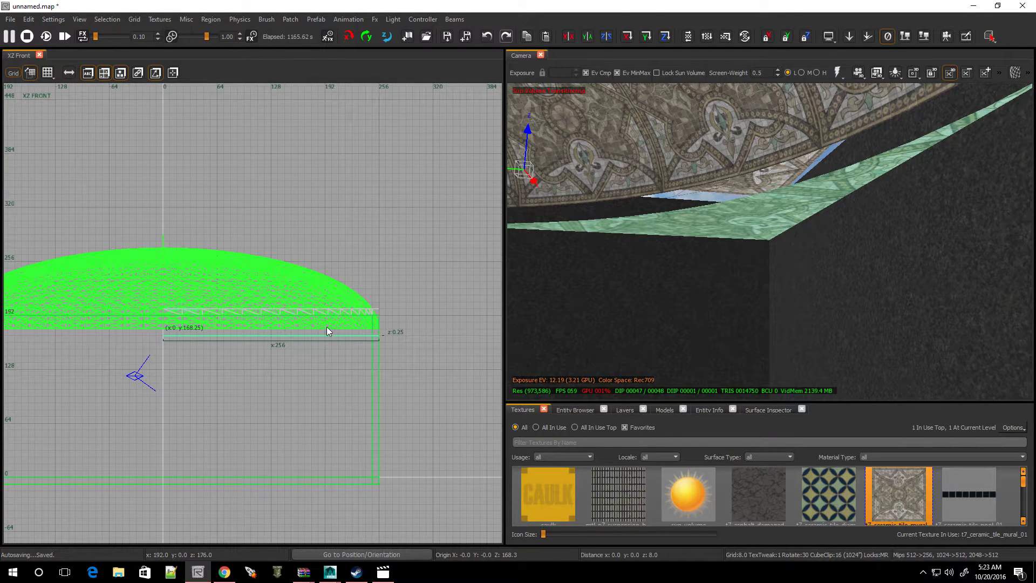
pyautogui.keyDown('ctrl'); pyautogui.moveTo(636, 294); pyautogui.dragTo(636, 290, button='right'); pyautogui.keyUp('ctrl')
pyautogui.moveTo(588, 153)
pyautogui.keyDown('ctrl'); pyautogui.mouseDown(button='right')
pyautogui.moveTo(588, 108)
pyautogui.moveTo(588, 153)
pyautogui.mouseUp(button='right'); pyautogui.keyUp('ctrl')
pyautogui.moveTo(623, 129); pyautogui.dragTo(625, 98)
pyautogui.moveTo(624, 98)
pyautogui.mouseDown(button='right')
pyautogui.moveTo(613, 64)
pyautogui.moveTo(622, 116)
pyautogui.moveTo(648, 87)
pyautogui.moveTo(638, 114)
pyautogui.moveTo(649, 89)
pyautogui.moveTo(647, 100)
pyautogui.mouseUp(button='right')
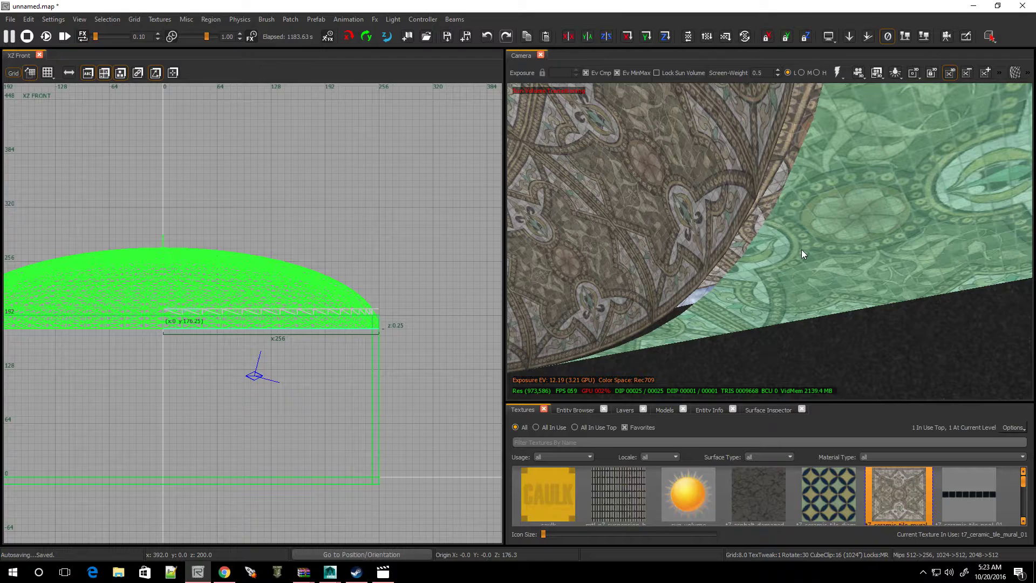
# Undo the cap and dome edits back to the uncapped curve patch.
pyautogui.hotkey('ctrl', 'z')
pyautogui.hotkey('ctrl', 'z')
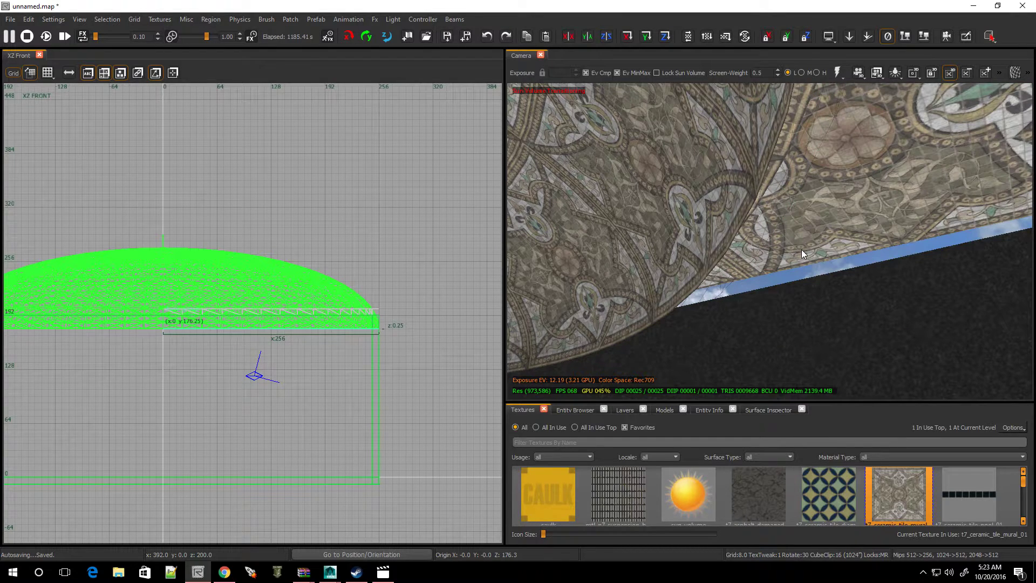
pyautogui.hotkey('ctrl', 'z')
pyautogui.hotkey('ctrl', 'z')
pyautogui.hotkey('ctrl', 'z')
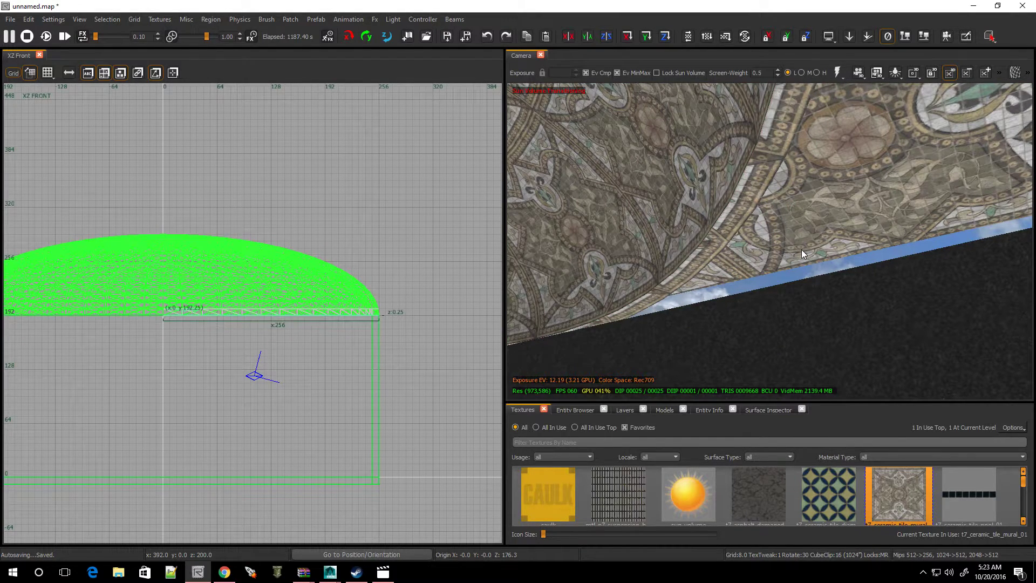
pyautogui.hotkey('ctrl', 'z')
# In the top view, move the curve patch's end vertices at y 0 outward to x 256.
pyautogui.hotkey('ctrl', 'Tab')
pyautogui.hotkey('ctrl', 'Tab')
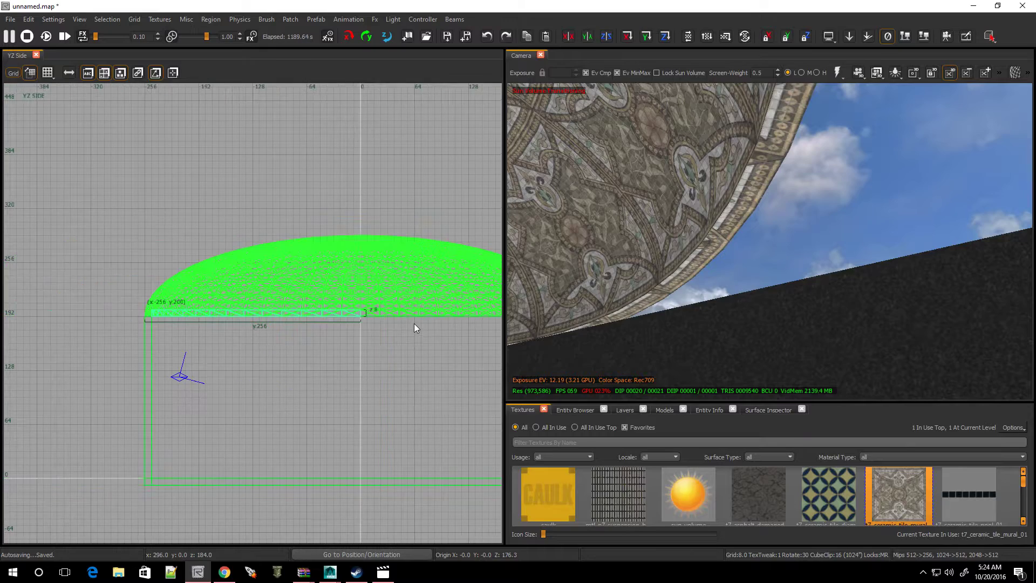
pyautogui.scroll(2, 352, 364)
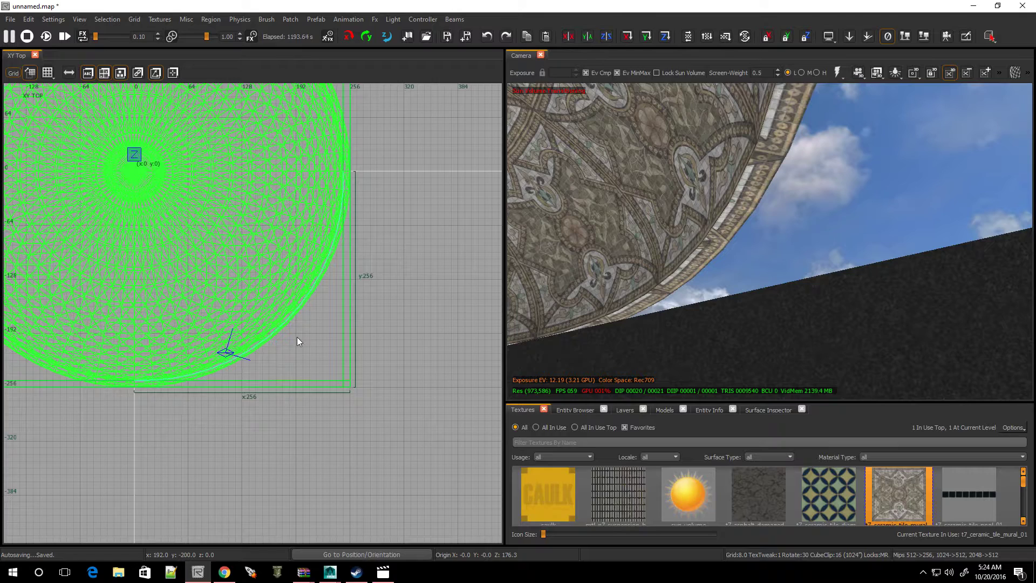
pyautogui.press('v')
pyautogui.moveTo(332, 148); pyautogui.dragTo(391, 216)
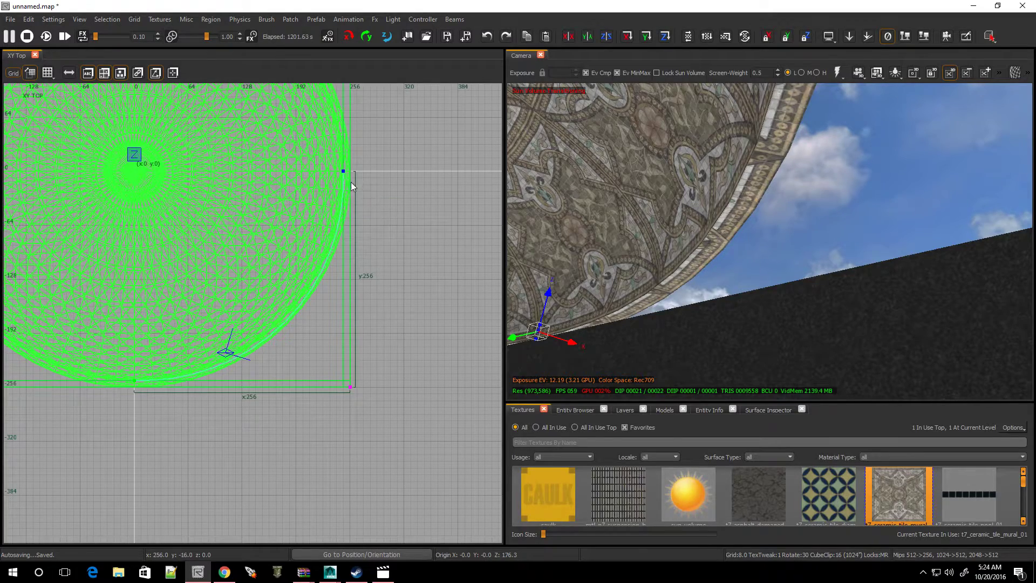
pyautogui.scroll(5, 343, 172)
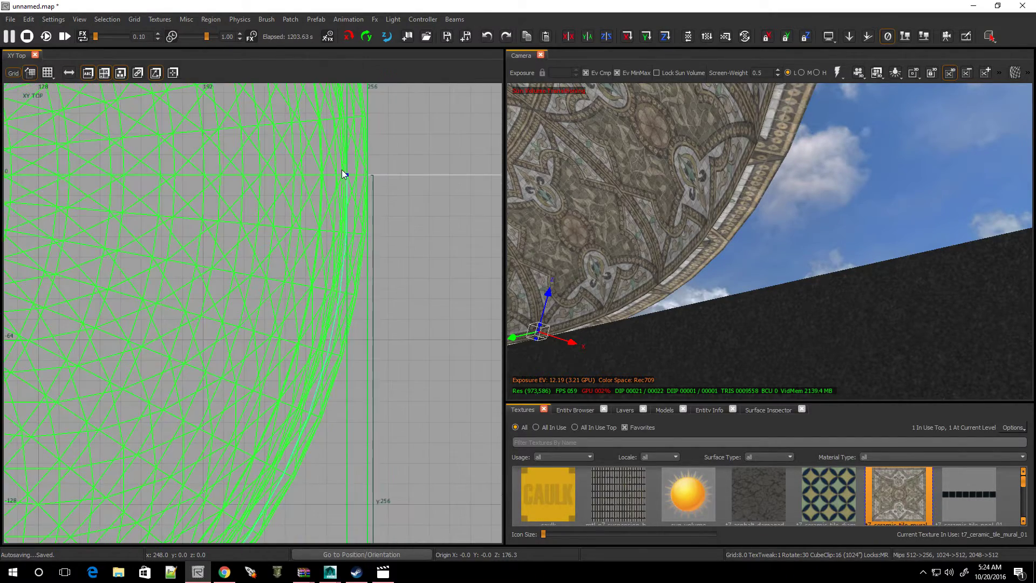
pyautogui.scroll(-2, 342, 171)
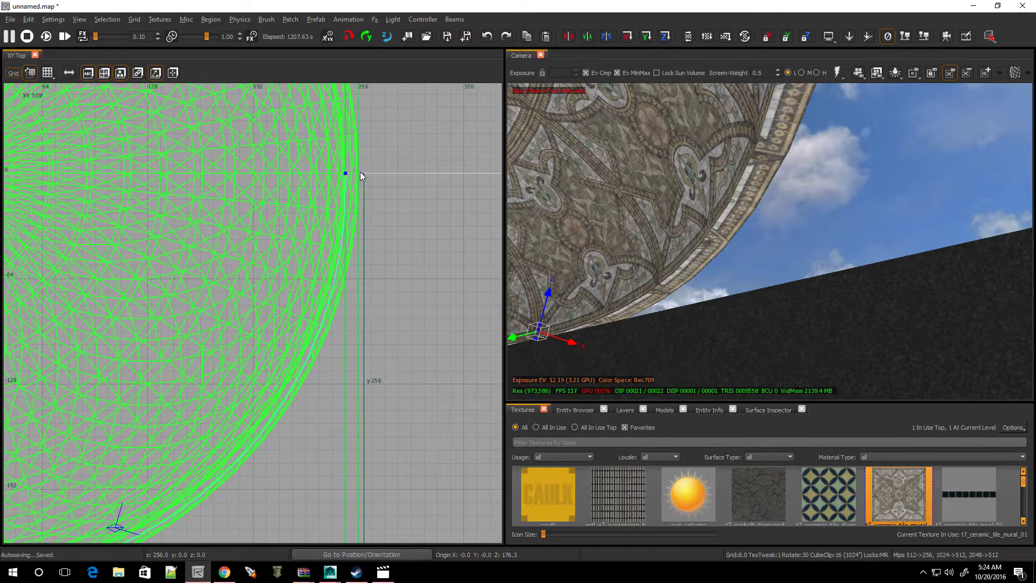
pyautogui.moveTo(361, 172); pyautogui.dragTo(376, 171)
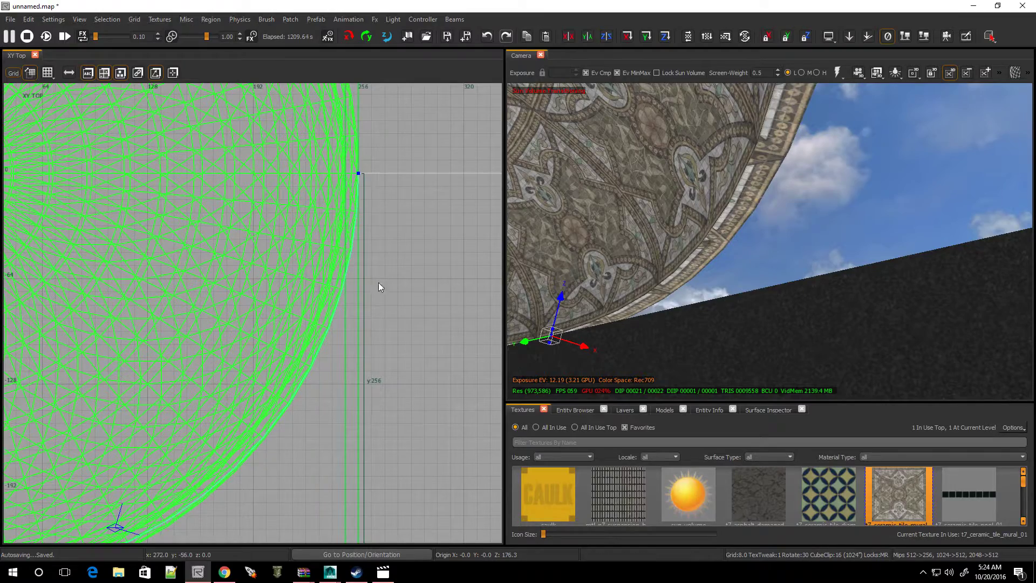
# Examine the curve patch's end vertices at x 0, y -256 and its outer corner vertices, including from inside the room.
pyautogui.scroll(-5, 335, 377)
pyautogui.scroll(5, 267, 473)
pyautogui.click(111, 436)
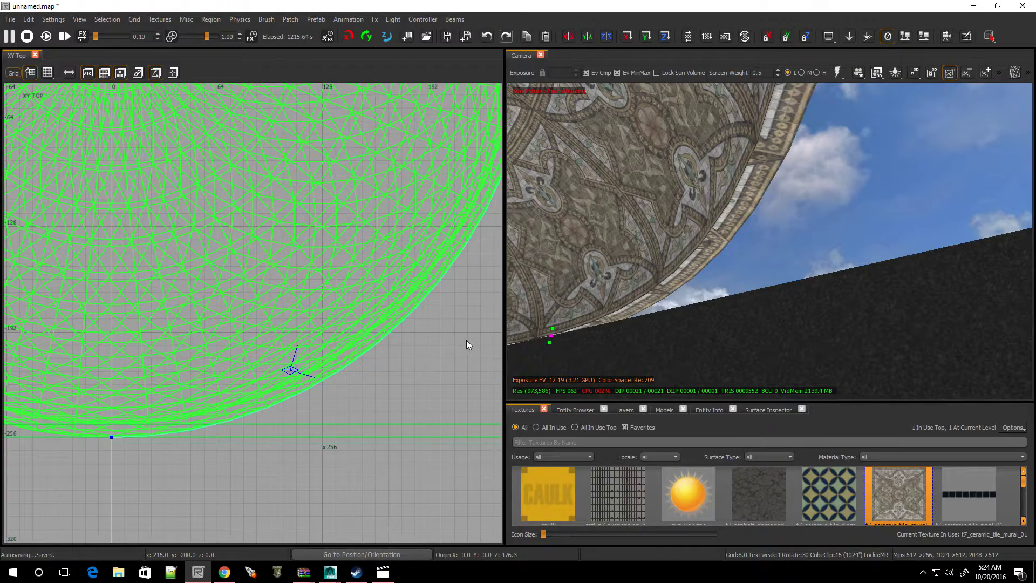
pyautogui.scroll(-7, 468, 339)
pyautogui.scroll(6, 481, 365)
pyautogui.moveTo(472, 319); pyautogui.dragTo(484, 344)
pyautogui.moveTo(754, 260); pyautogui.dragTo(753, 260, button='right')
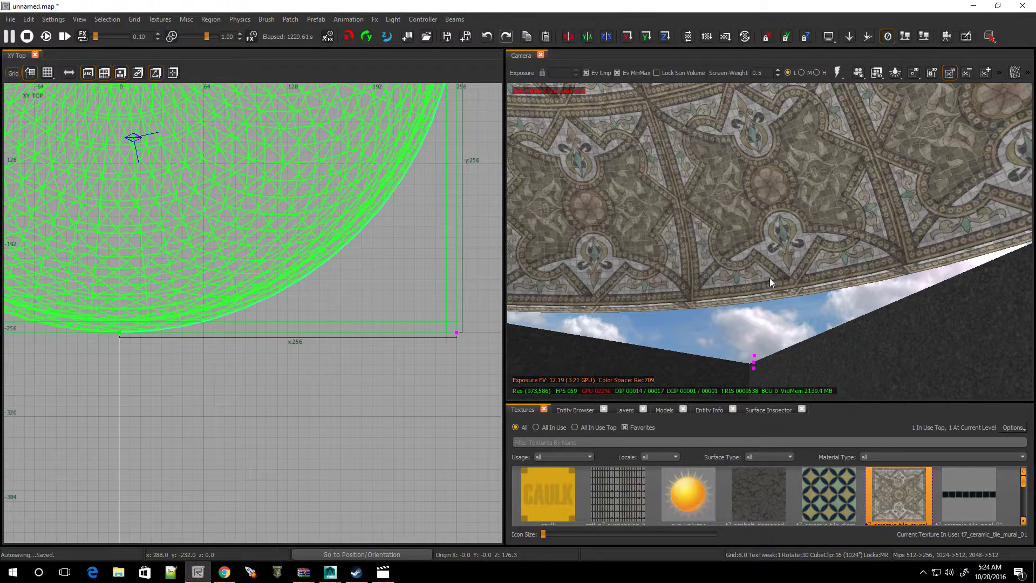
pyautogui.moveTo(790, 343); pyautogui.dragTo(779, 319, button='right')
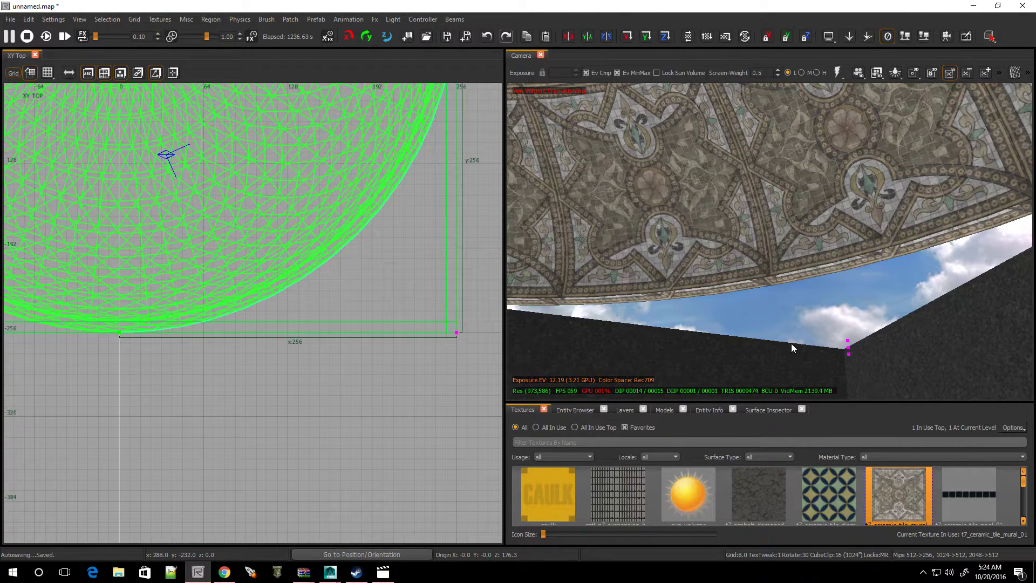
# Cap the curve patch with a Bevel and view the filled corner from inside the room.
pyautogui.hotkey('shift', 'c')
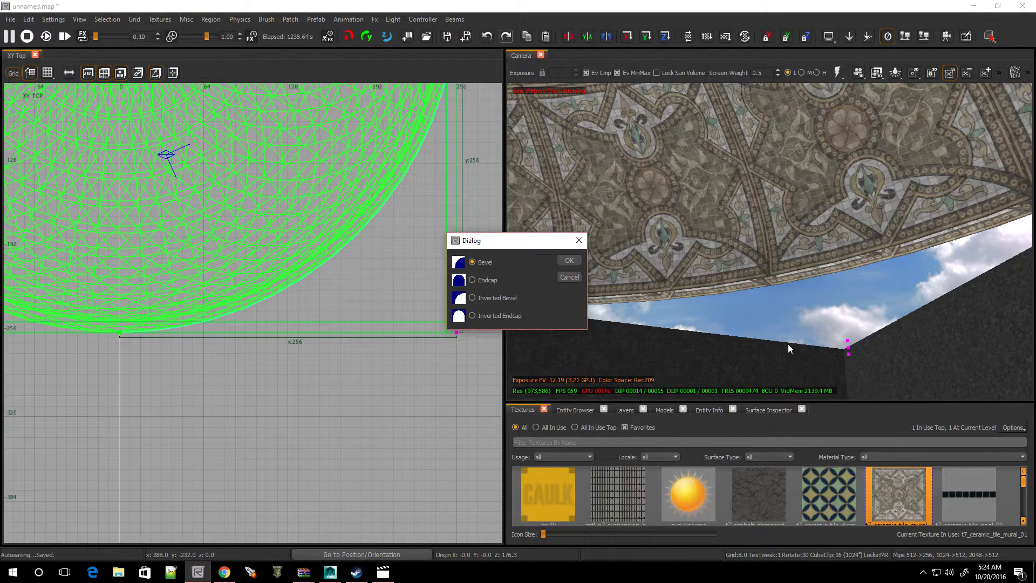
pyautogui.click(567, 260)
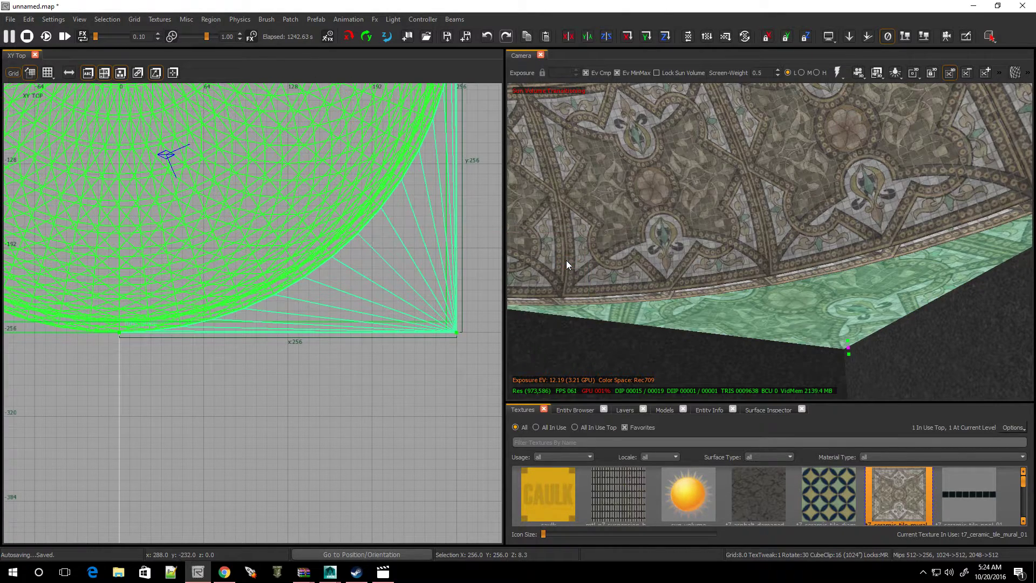
pyautogui.moveTo(818, 305)
pyautogui.mouseDown(button='right')
pyautogui.moveTo(799, 259)
pyautogui.moveTo(761, 248)
pyautogui.moveTo(748, 207)
pyautogui.moveTo(721, 197)
pyautogui.moveTo(772, 221)
pyautogui.moveTo(804, 216)
pyautogui.moveTo(796, 208)
pyautogui.moveTo(825, 237)
pyautogui.moveTo(812, 238)
pyautogui.mouseUp(button='right')
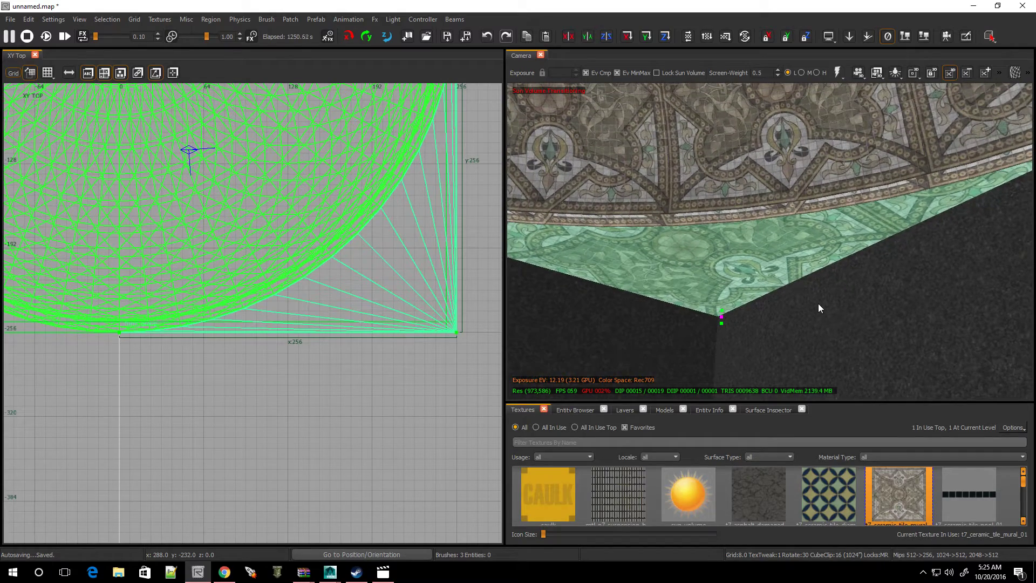
# Select only the corner's bottom cap patch and apply the t7_stone_granite_surface_black_01 texture to it.
pyautogui.press('Escape')
pyautogui.moveTo(818, 305)
pyautogui.mouseDown(button='right')
pyautogui.moveTo(798, 281)
pyautogui.moveTo(818, 303)
pyautogui.mouseUp(button='right')
pyautogui.keyDown('shift'); pyautogui.click(776, 267); pyautogui.keyUp('shift')
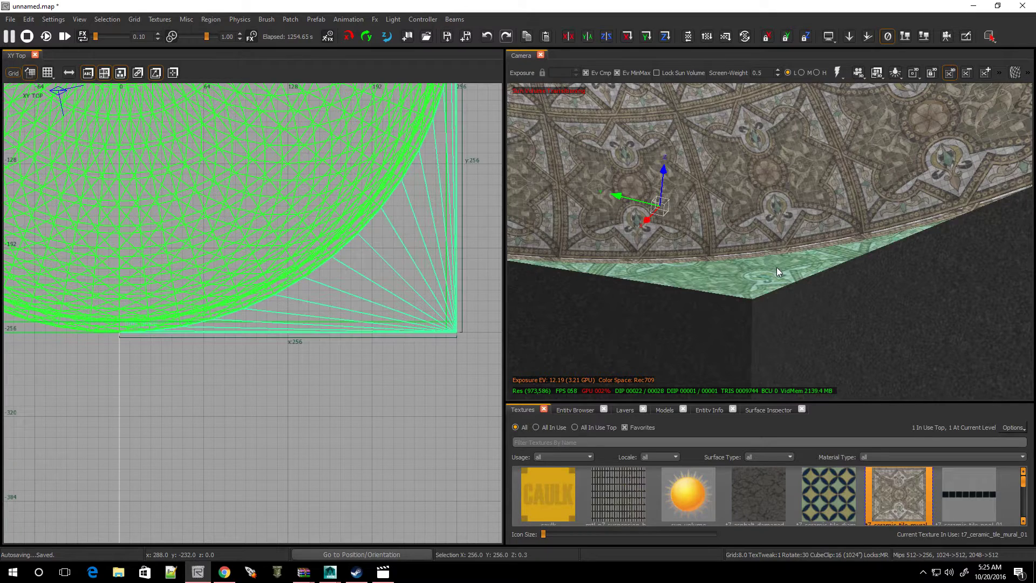
pyautogui.scroll(-3, 753, 481)
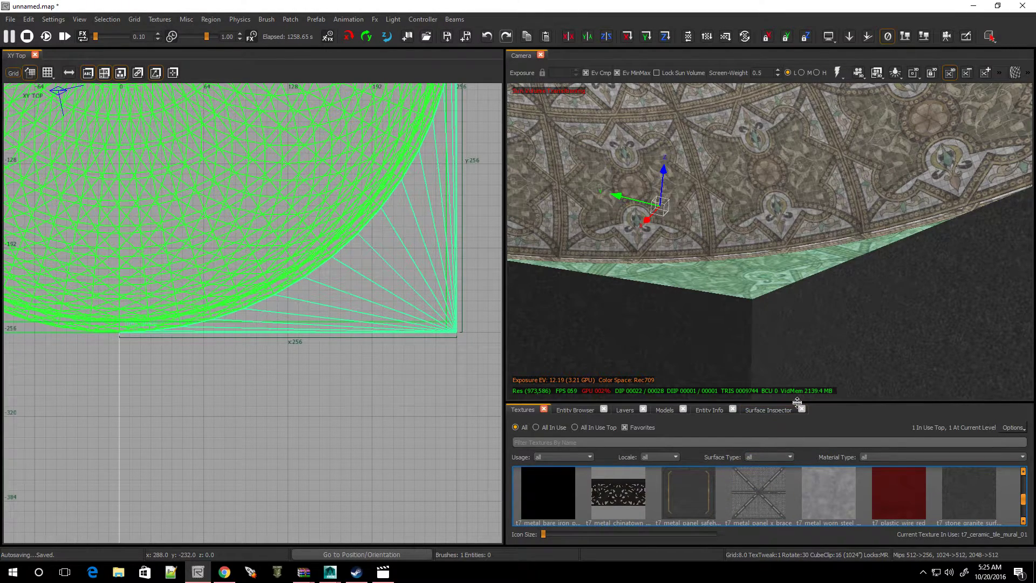
pyautogui.moveTo(797, 402); pyautogui.dragTo(797, 294)
pyautogui.click(970, 400)
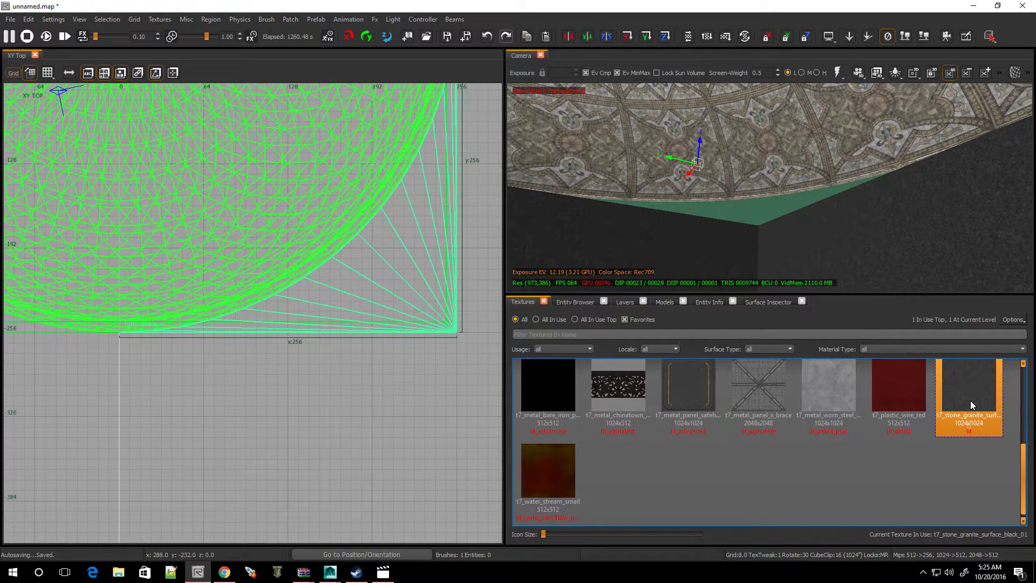
pyautogui.press('Escape')
pyautogui.moveTo(835, 281)
pyautogui.mouseDown(button='right')
pyautogui.moveTo(858, 259)
pyautogui.moveTo(836, 269)
pyautogui.mouseUp(button='right')
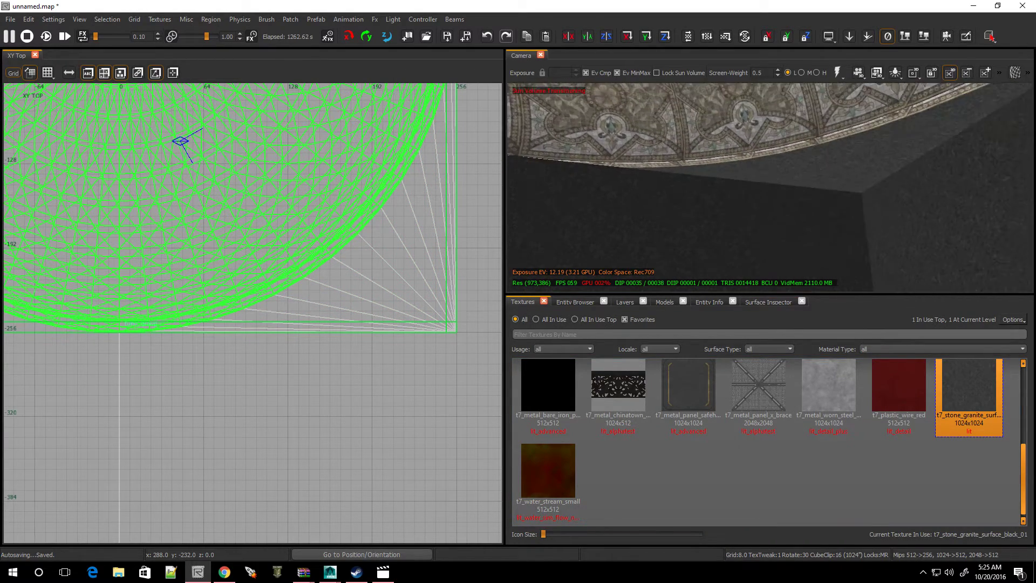
# Duplicate the granite cap patch and place a mirrored copy in the room's corner at x -256, y -256.
pyautogui.moveTo(829, 216); pyautogui.dragTo(781, 221, button='right')
pyautogui.keyDown('shift'); pyautogui.click(782, 219); pyautogui.keyUp('shift')
pyautogui.scroll(-1, 401, 316)
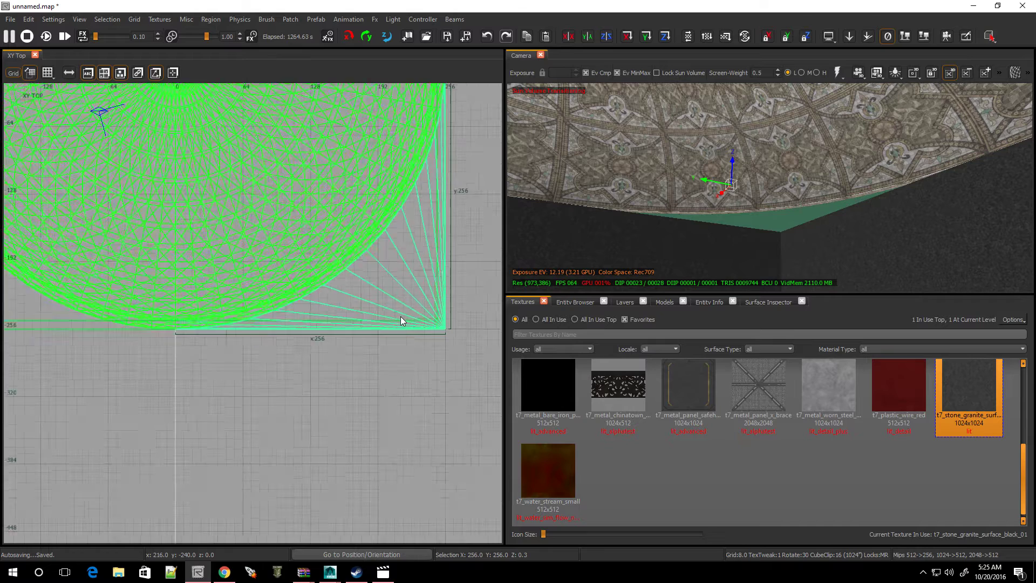
pyautogui.scroll(-3, 397, 313)
pyautogui.scroll(1, 392, 309)
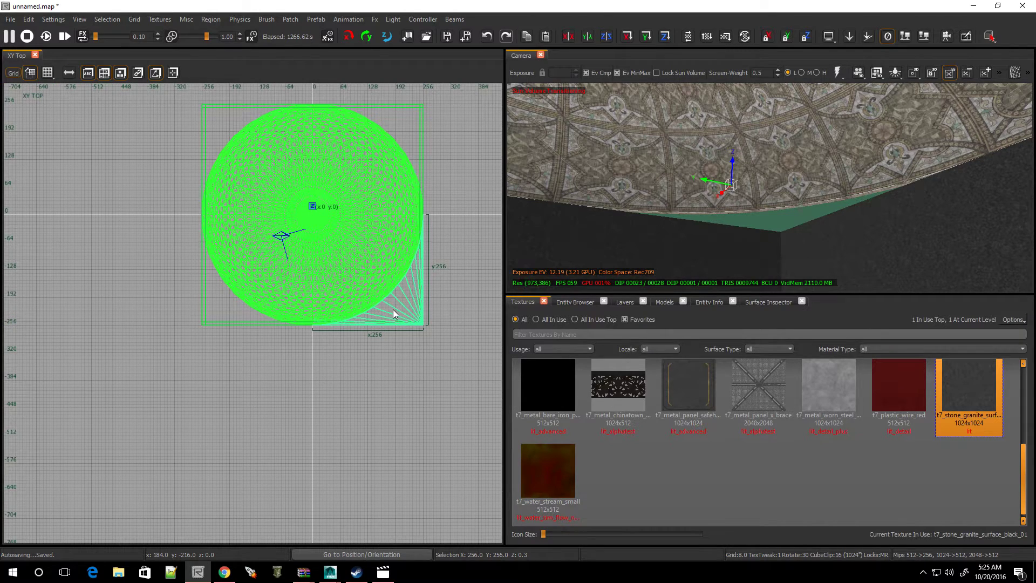
pyautogui.press('space')
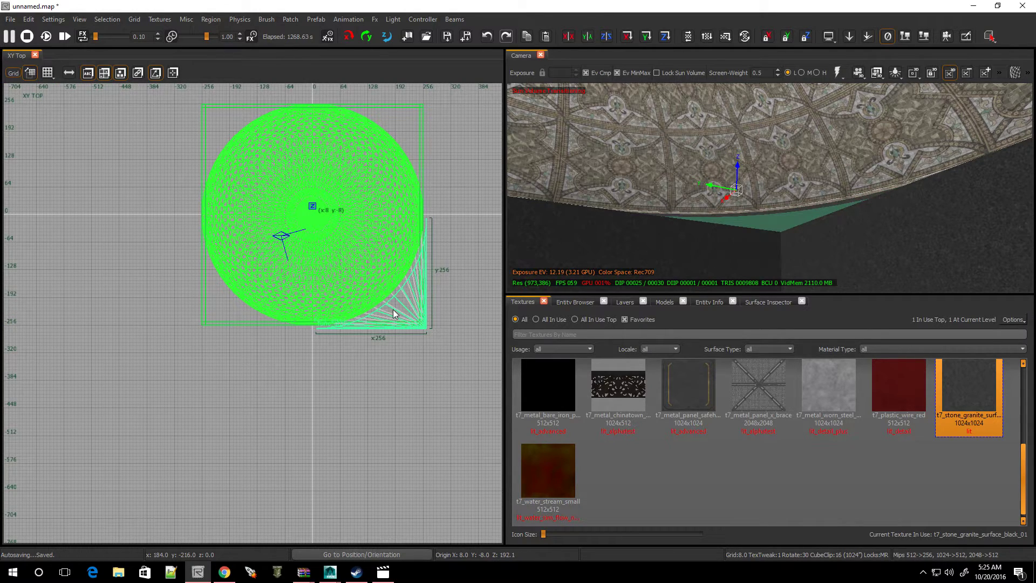
pyautogui.moveTo(393, 309); pyautogui.dragTo(232, 305)
pyautogui.scroll(4, 232, 305)
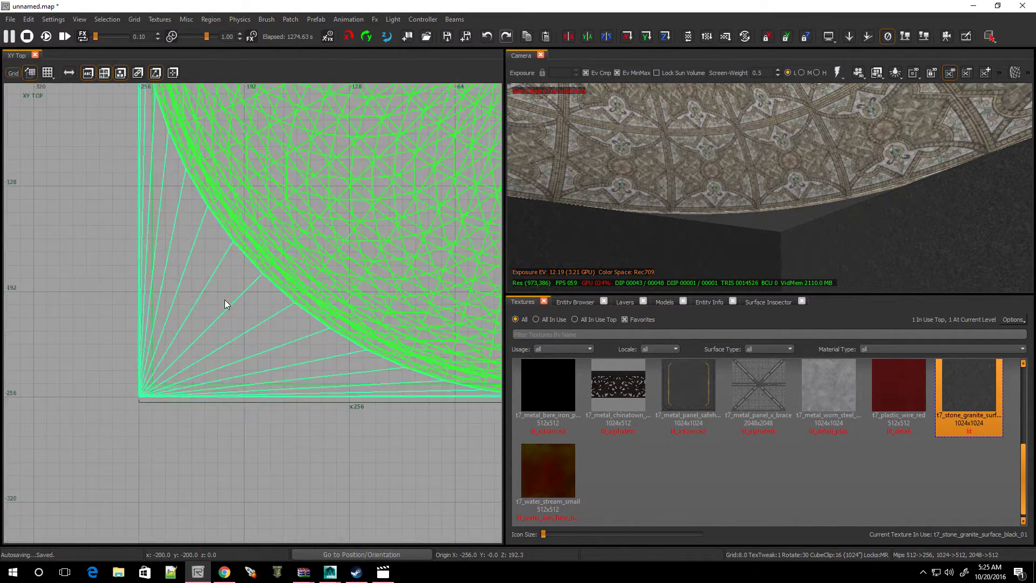
# Duplicate both corner cap patches at y -256, mirror the copies in Y and place them in the opposite corners at y 256.
pyautogui.scroll(-4, 227, 302)
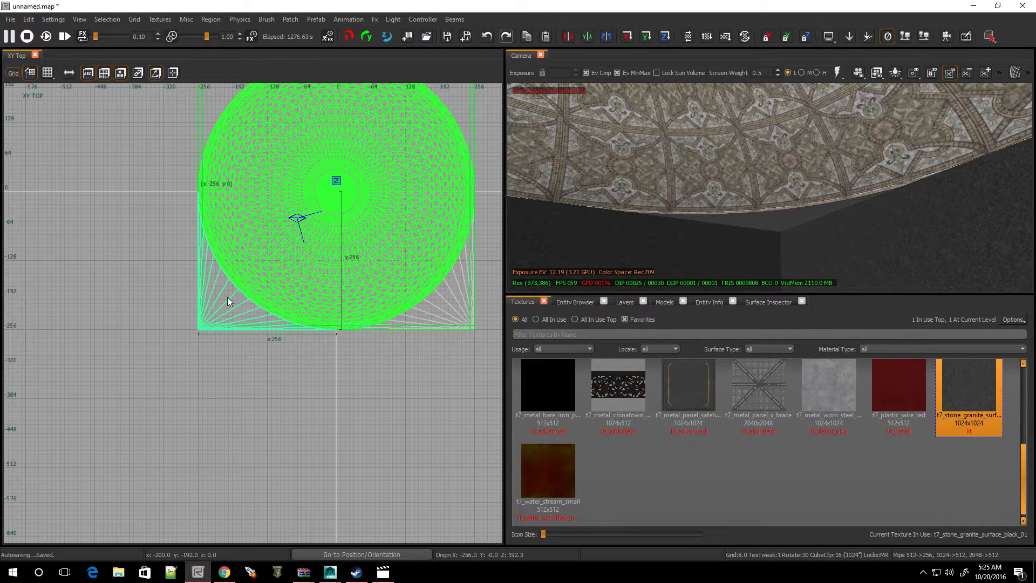
pyautogui.keyDown('shift'); pyautogui.click(451, 303); pyautogui.keyUp('shift')
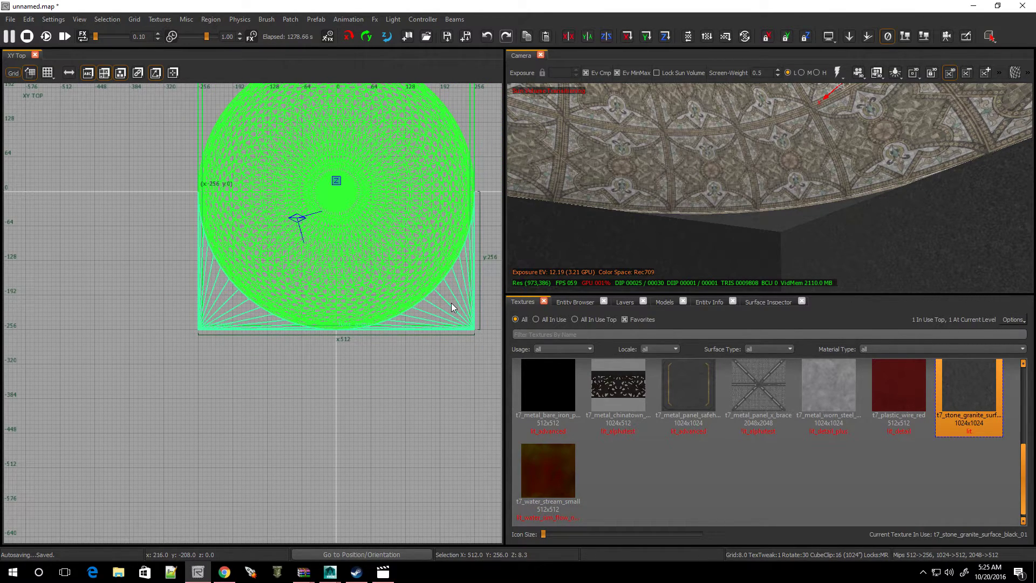
pyautogui.press('space')
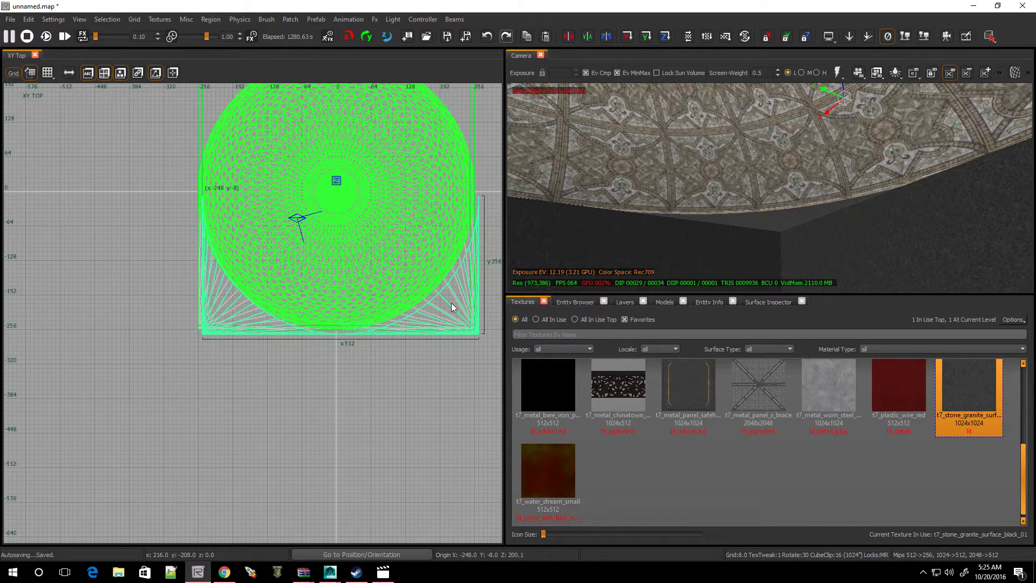
pyautogui.hotkey('alt', 'z')
pyautogui.hotkey('alt', 'z')
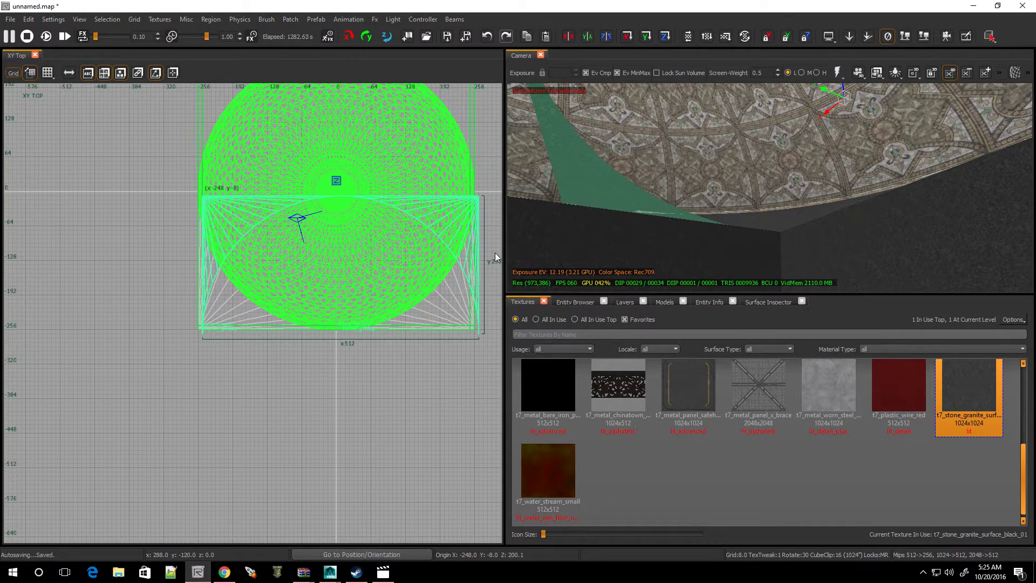
pyautogui.moveTo(461, 228); pyautogui.dragTo(455, 161)
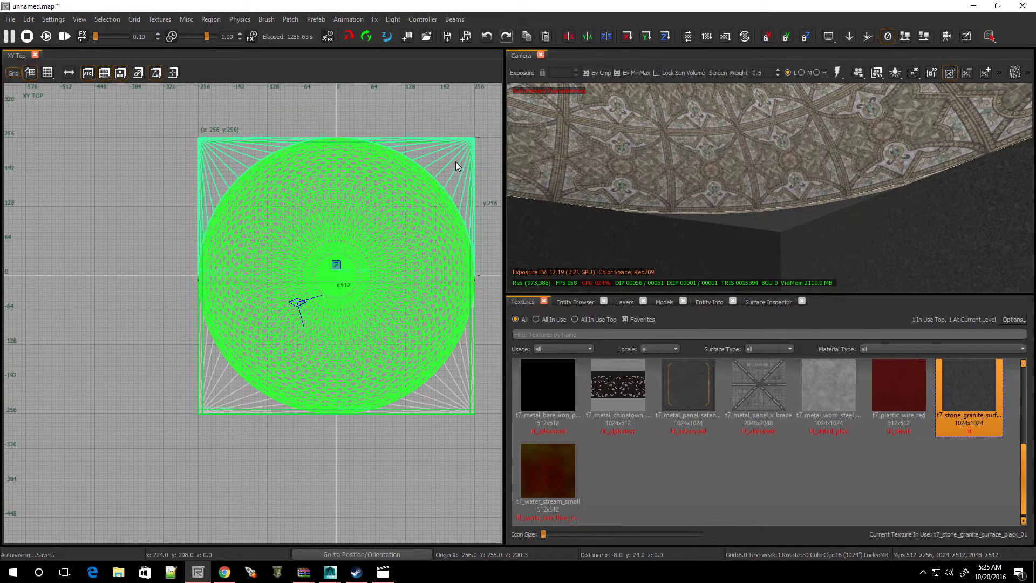
pyautogui.press('Escape')
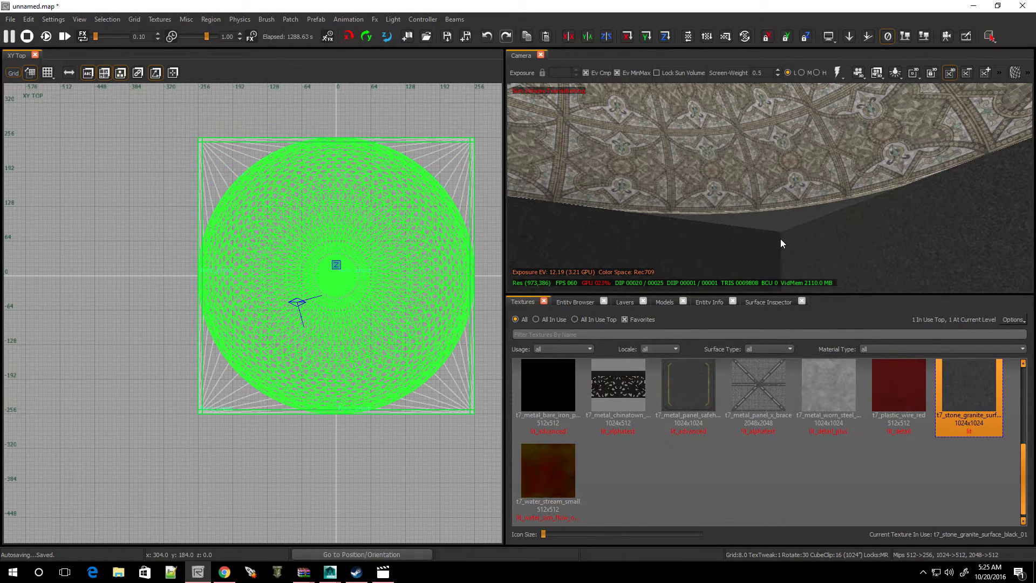
# Lower the cap patch in the corner at x -256, y 256 by 8 units and apply t7_stone_granite_surface_black_01 to it.
pyautogui.moveTo(781, 238)
pyautogui.mouseDown(button='right')
pyautogui.moveTo(755, 219)
pyautogui.moveTo(637, 217)
pyautogui.mouseUp(button='right')
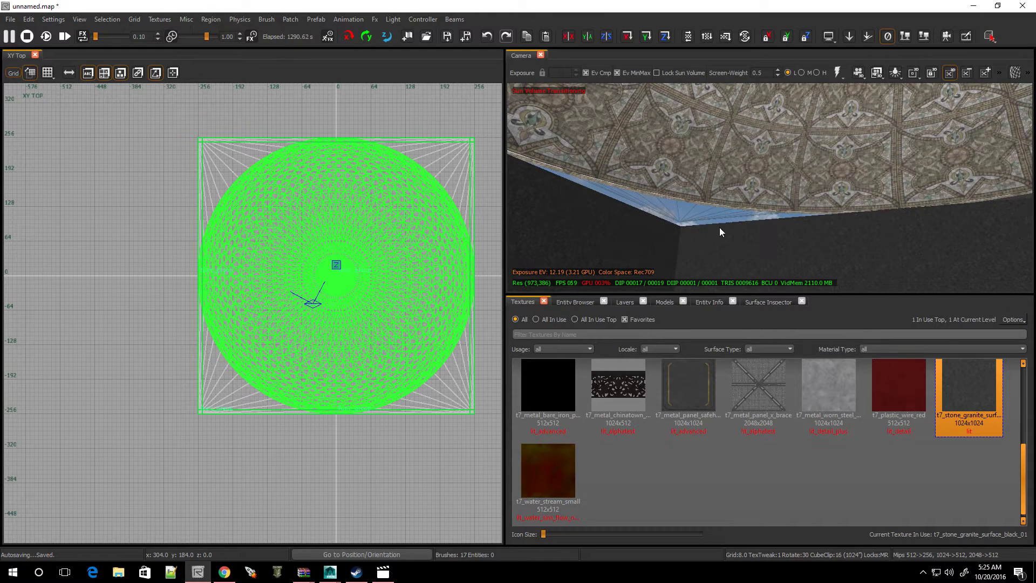
pyautogui.keyDown('shift'); pyautogui.click(681, 214); pyautogui.keyUp('shift')
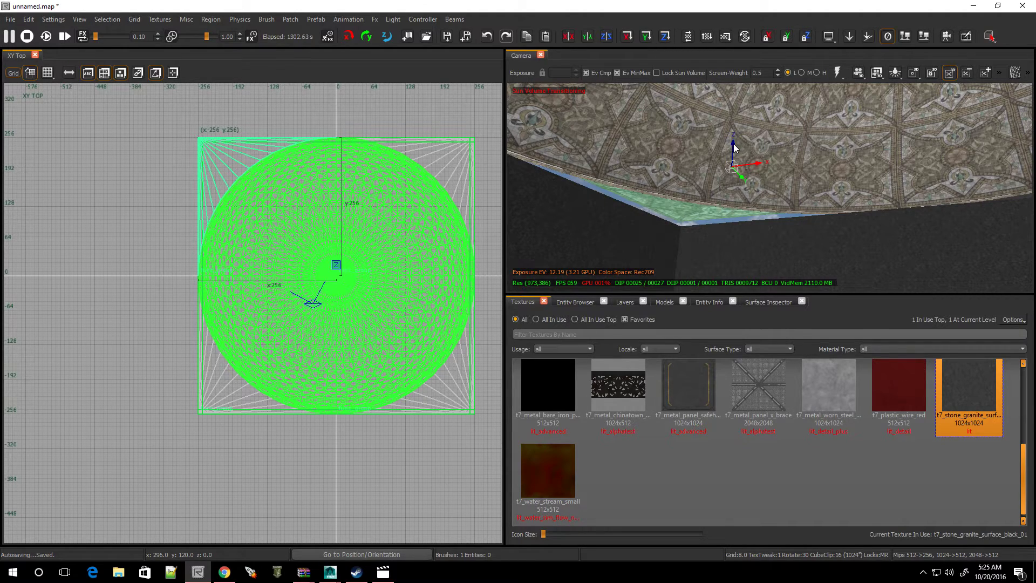
pyautogui.moveTo(734, 153); pyautogui.dragTo(738, 160)
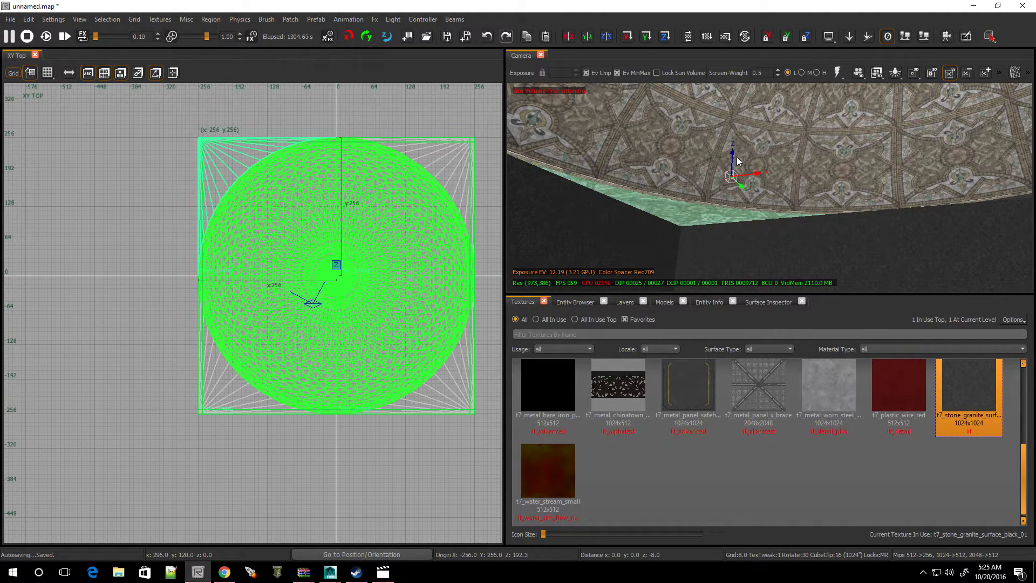
pyautogui.press('Escape')
pyautogui.click(701, 215)
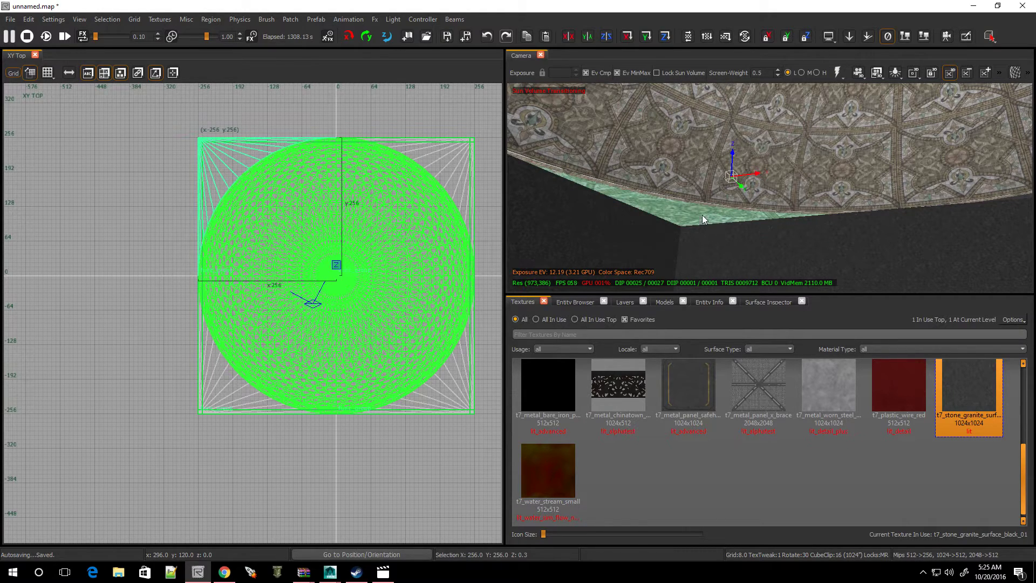
pyautogui.click(973, 392)
pyautogui.press('Escape')
# Select the dome's inner surface patch and search the favorite textures for glass.
pyautogui.moveTo(855, 245)
pyautogui.mouseDown(button='right')
pyautogui.moveTo(750, 229)
pyautogui.moveTo(707, 240)
pyautogui.moveTo(696, 281)
pyautogui.moveTo(707, 238)
pyautogui.moveTo(799, 236)
pyautogui.moveTo(800, 256)
pyautogui.moveTo(809, 186)
pyautogui.moveTo(836, 186)
pyautogui.moveTo(854, 245)
pyautogui.mouseUp(button='right')
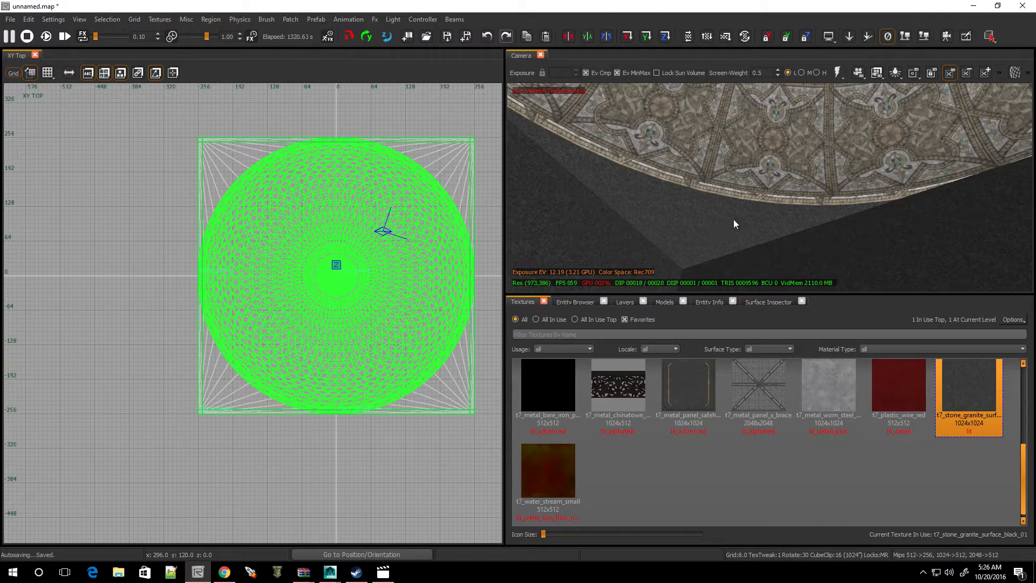
pyautogui.moveTo(734, 220); pyautogui.dragTo(735, 220, button='right')
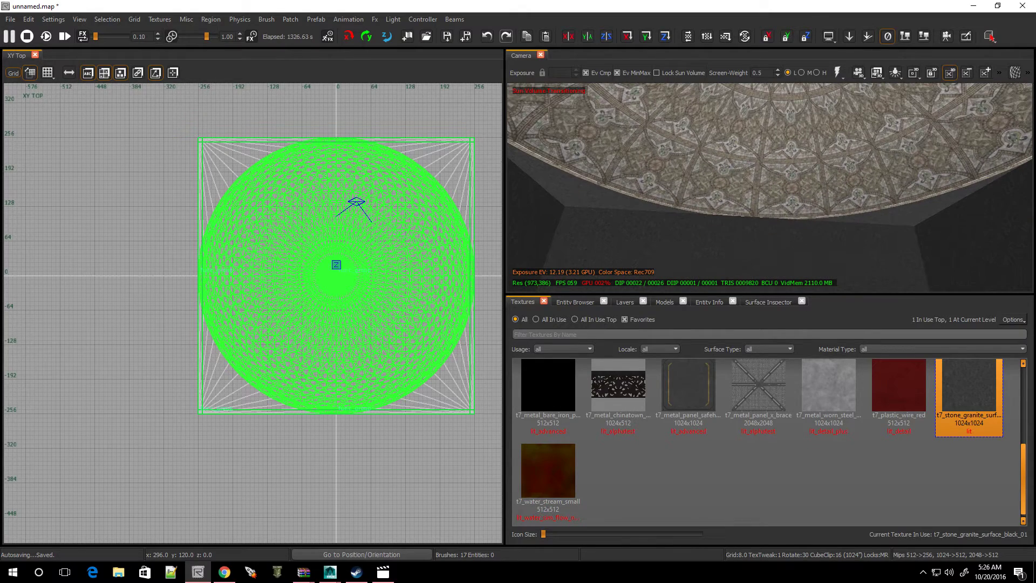
pyautogui.keyDown('shift'); pyautogui.click(755, 158); pyautogui.keyUp('shift')
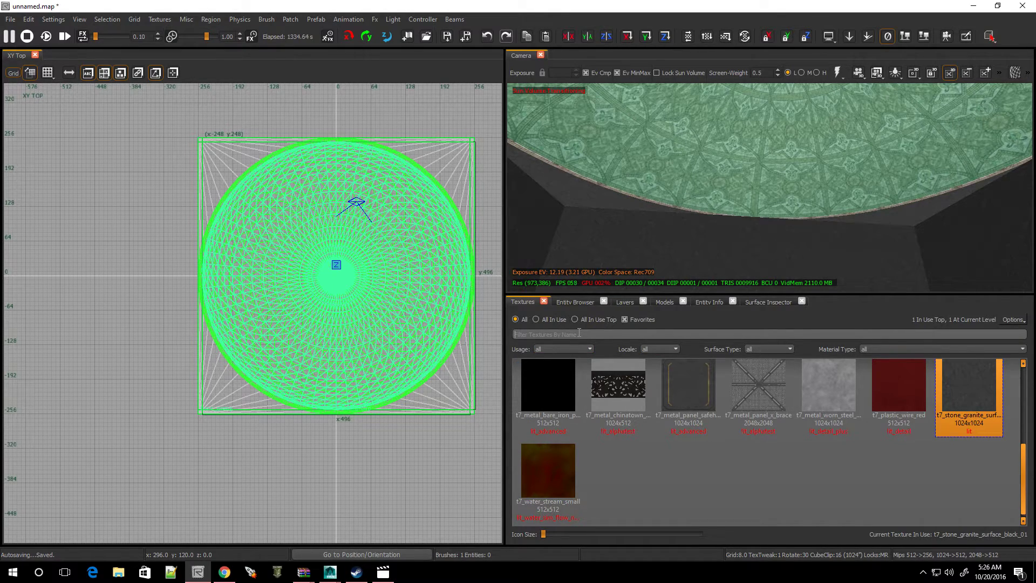
pyautogui.write('glass')
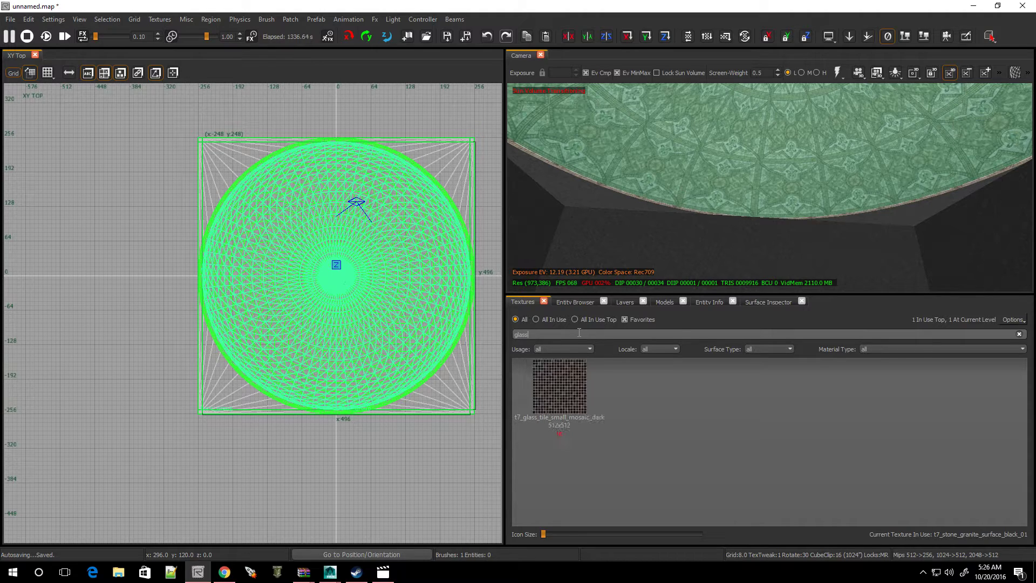
pyautogui.press('BackSpace')
pyautogui.press('BackSpace')
pyautogui.press('BackSpace')
pyautogui.press('BackSpace')
pyautogui.press('BackSpace')
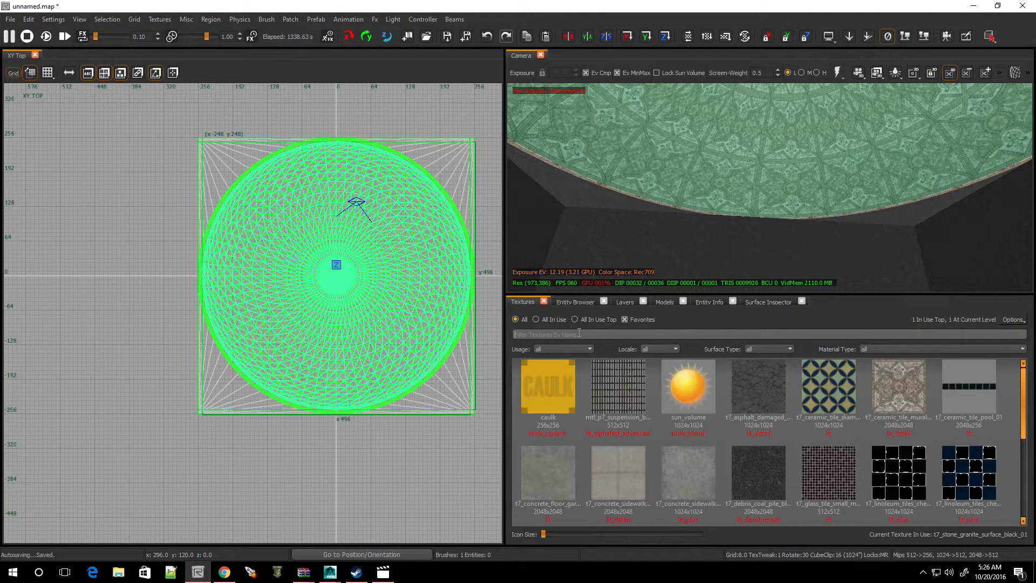
# Search all textures, not only favorites, for window and apply t7_glass_window_warehouse to the dome's inner surface.
pyautogui.write('window')
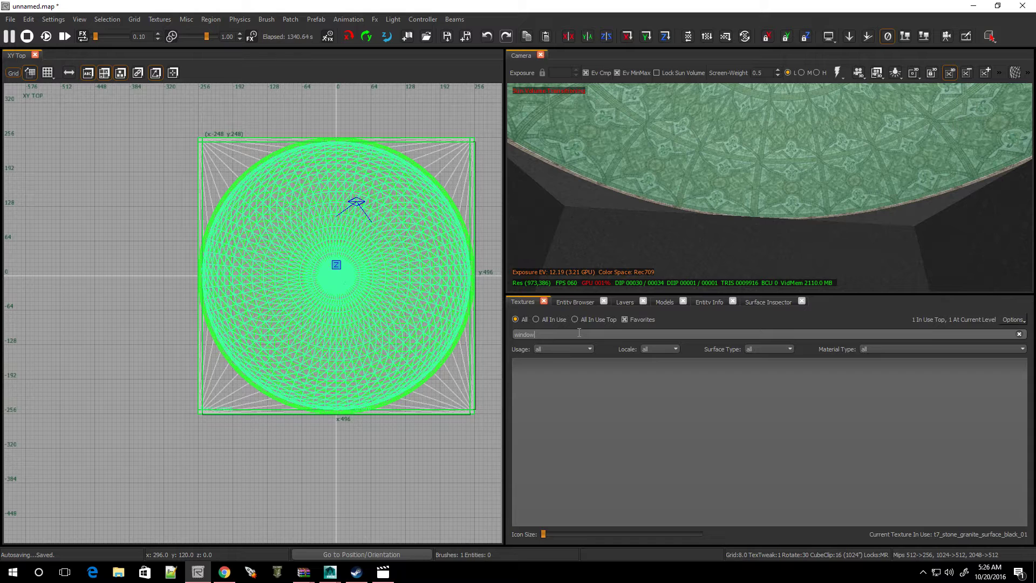
pyautogui.click(625, 319)
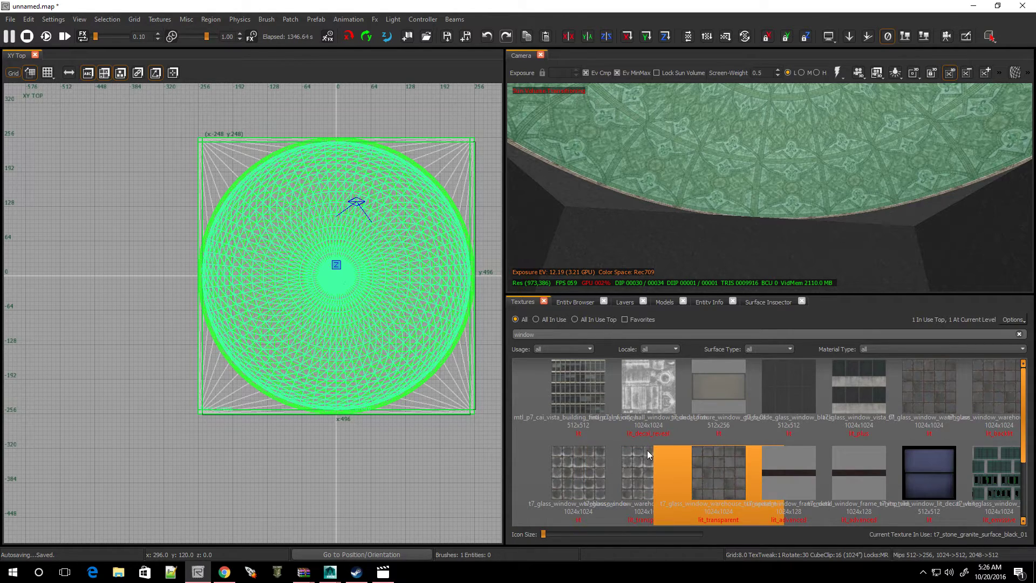
pyautogui.click(569, 393)
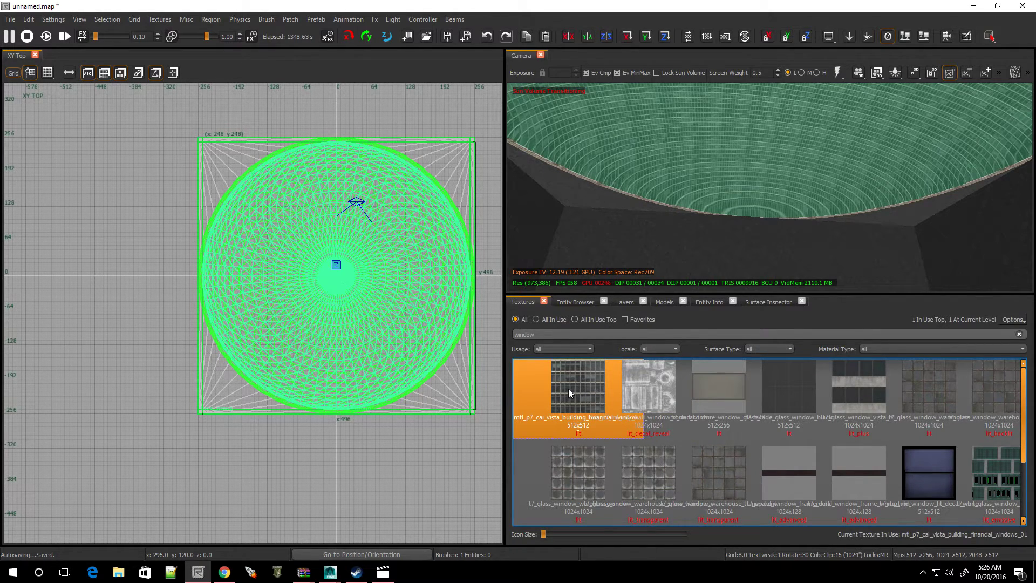
pyautogui.click(913, 395)
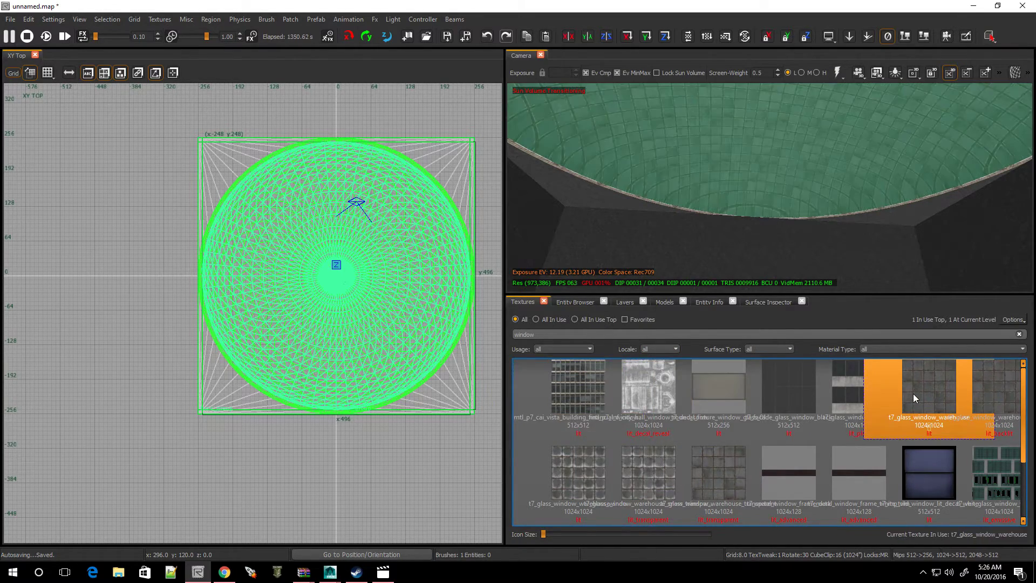
# Apply Natural patch texturing to the dome's inner surface and deselect it.
pyautogui.moveTo(747, 223); pyautogui.dragTo(799, 267, button='right')
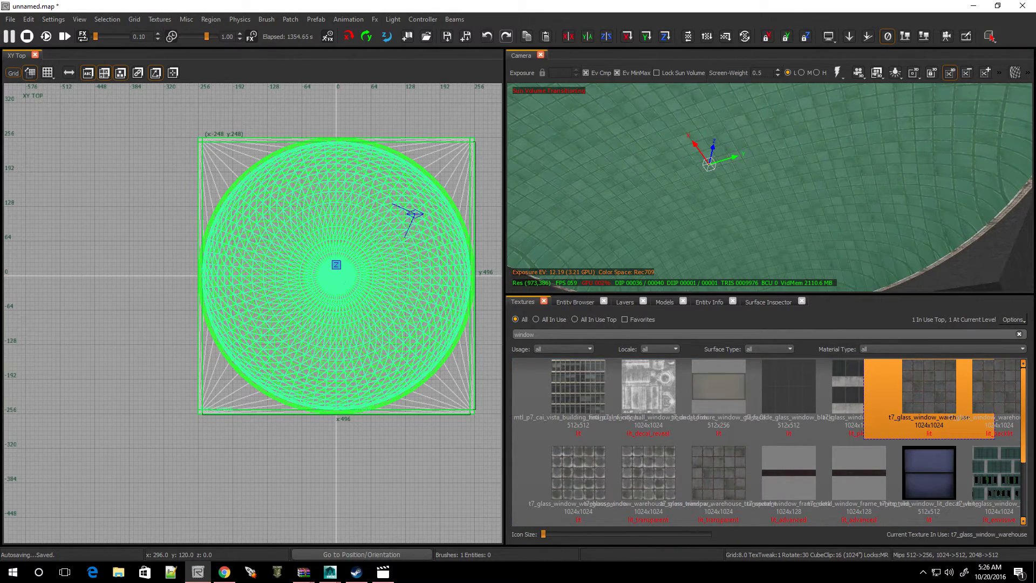
pyautogui.press('s')
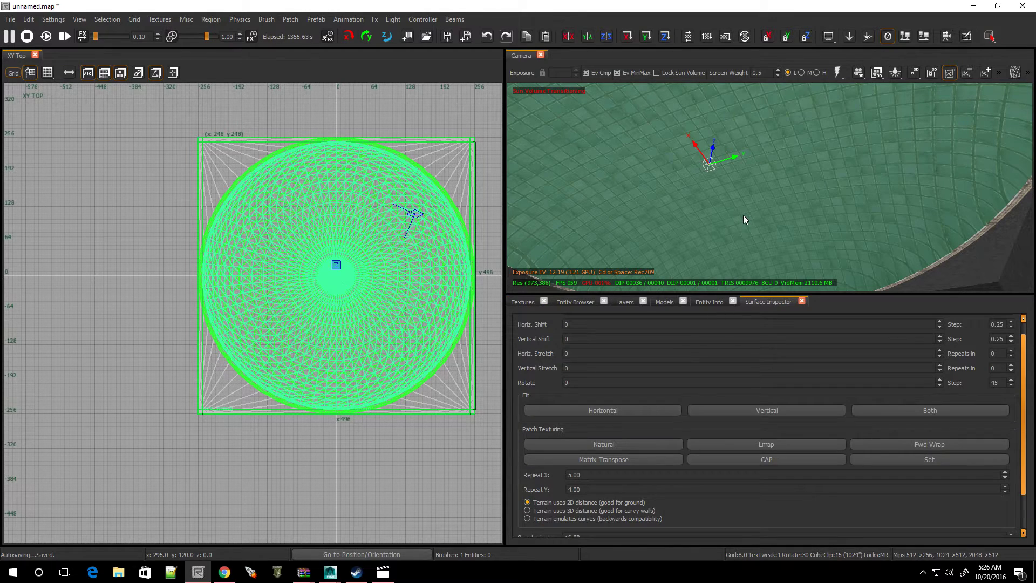
pyautogui.click(626, 447)
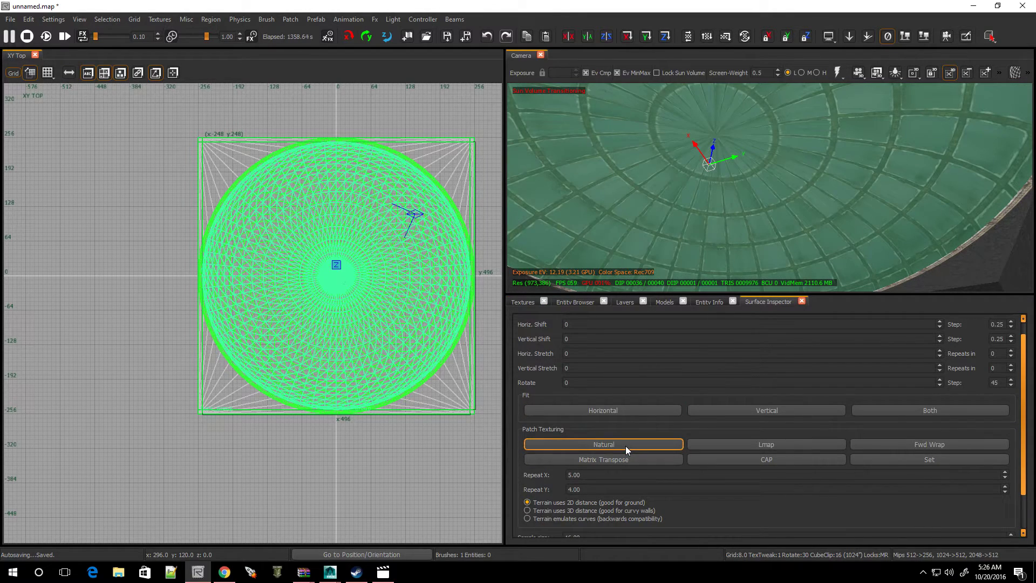
pyautogui.press('Escape')
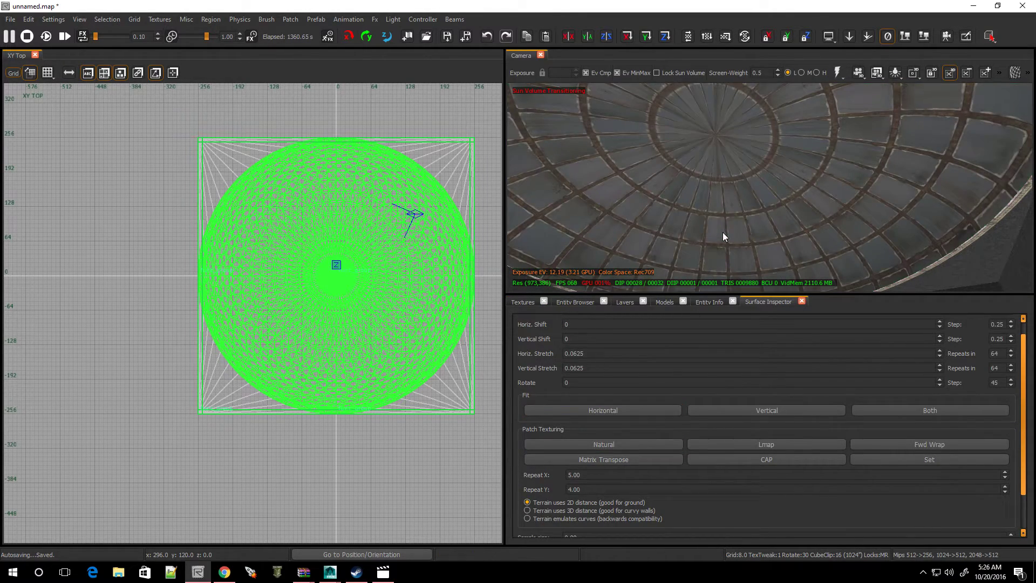
# Enlarge the camera view and examine the glass-textured dome, its rim and the capped corners from inside the room.
pyautogui.moveTo(723, 232)
pyautogui.mouseDown(button='right')
pyautogui.moveTo(771, 275)
pyautogui.moveTo(723, 232)
pyautogui.moveTo(669, 213)
pyautogui.moveTo(637, 243)
pyautogui.moveTo(642, 270)
pyautogui.moveTo(682, 251)
pyautogui.mouseUp(button='right')
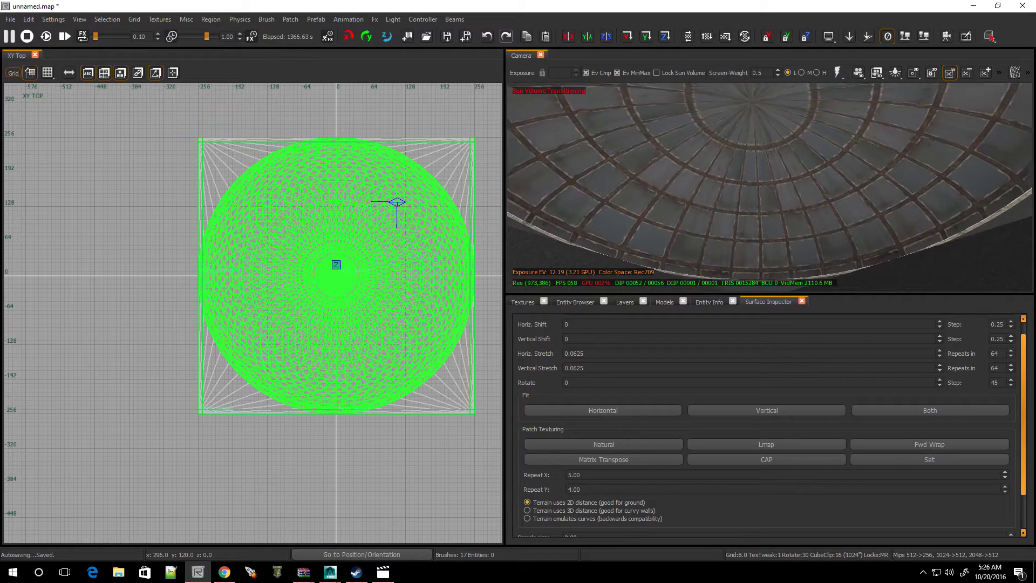
pyautogui.rightClick(722, 245)
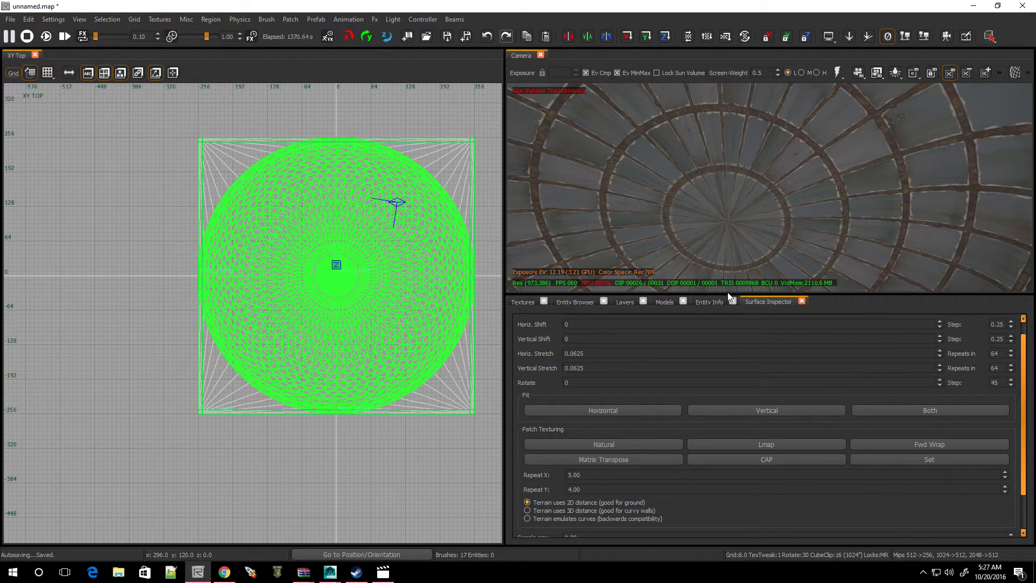
pyautogui.moveTo(727, 296); pyautogui.dragTo(731, 435)
pyautogui.rightClick(736, 367)
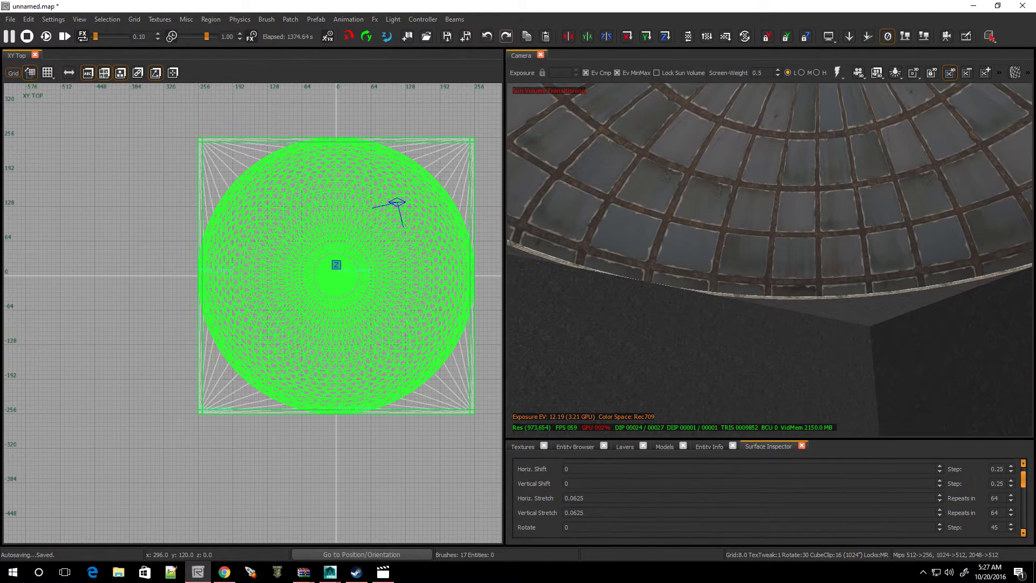
pyautogui.press('w')
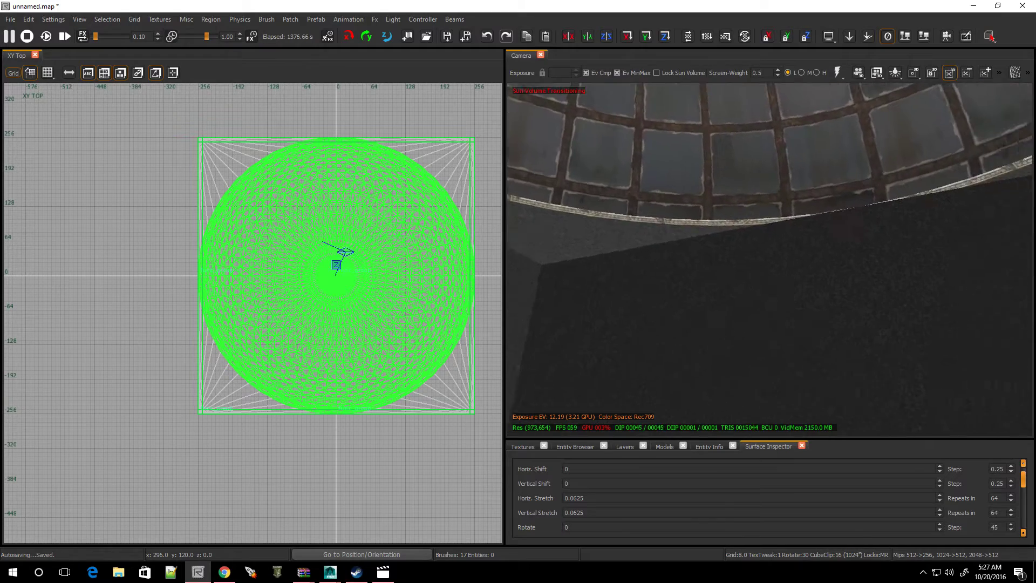
pyautogui.press('s')
pyautogui.press('s')
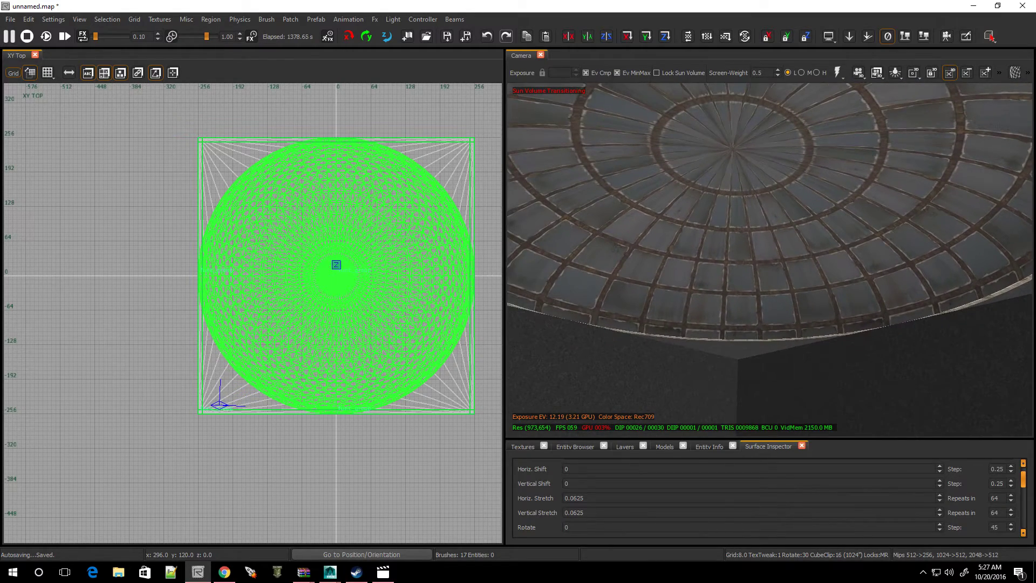
pyautogui.press('w')
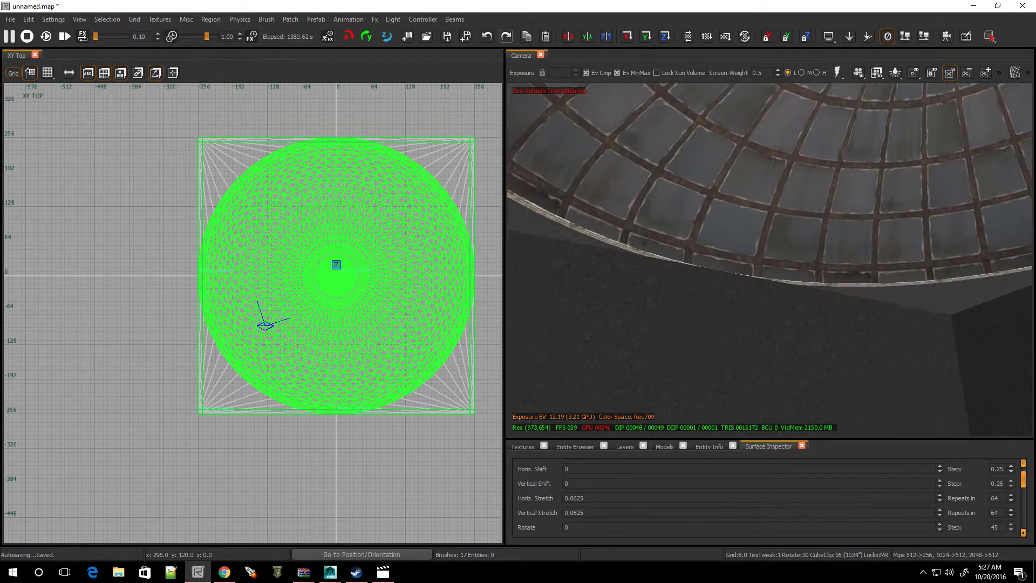
pyautogui.press('s')
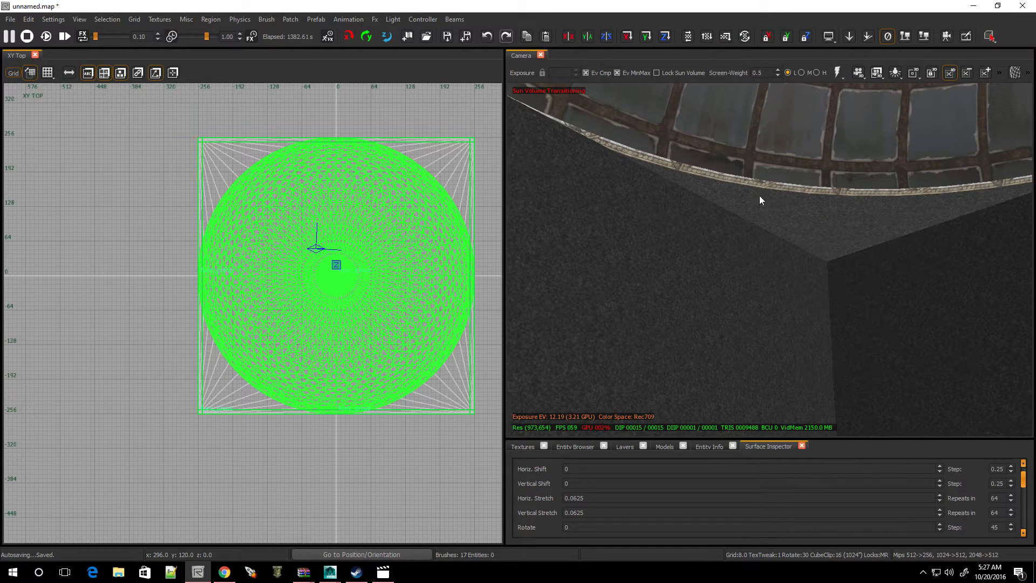
# Select the thin rim patch around the dome's base and check it from inside the room.
pyautogui.keyDown('shift'); pyautogui.click(763, 184); pyautogui.keyUp('shift')
pyautogui.press('s')
pyautogui.moveTo(763, 184); pyautogui.dragTo(750, 197, button='right')
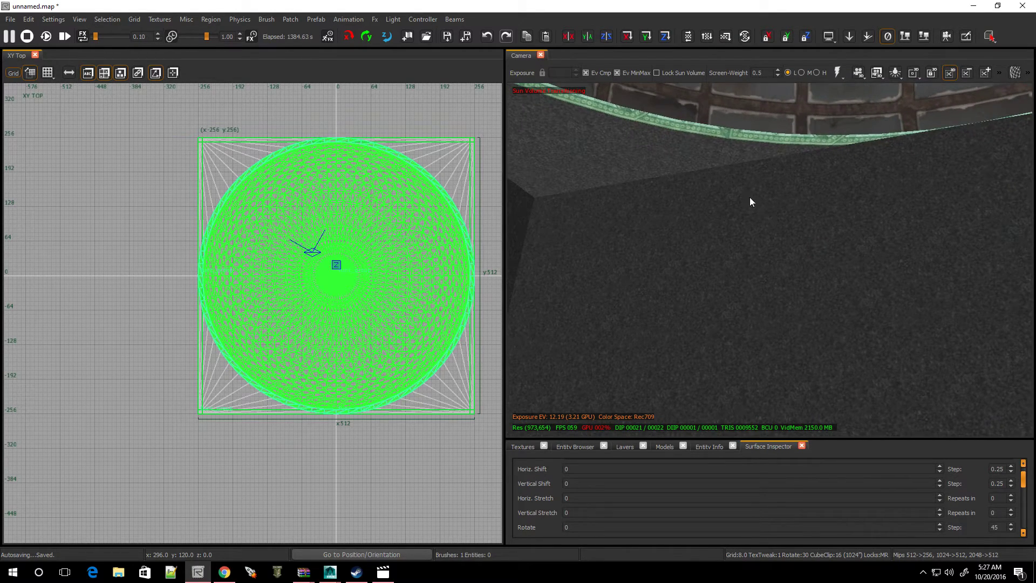
pyautogui.moveTo(720, 131); pyautogui.dragTo(599, 126, button='right')
pyautogui.press('s')
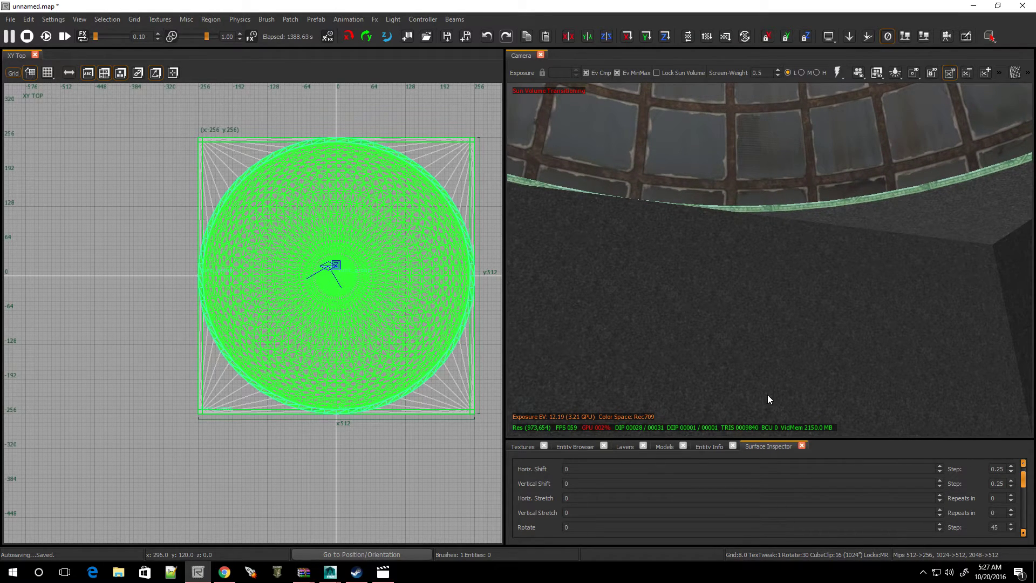
# Clear the texture name filter and list only the favorite textures in use, with usage set to all.
pyautogui.press('t')
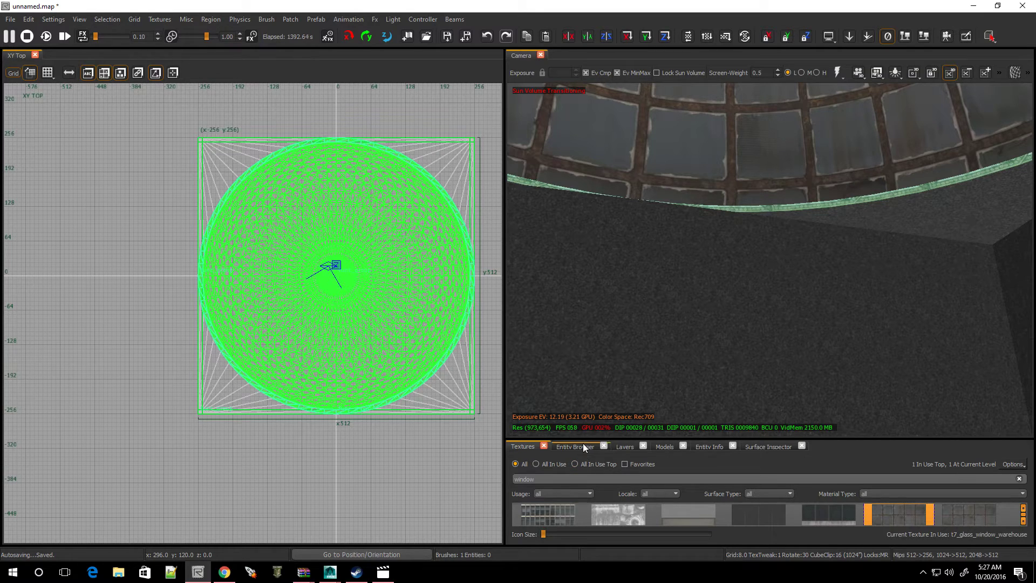
pyautogui.click(536, 464)
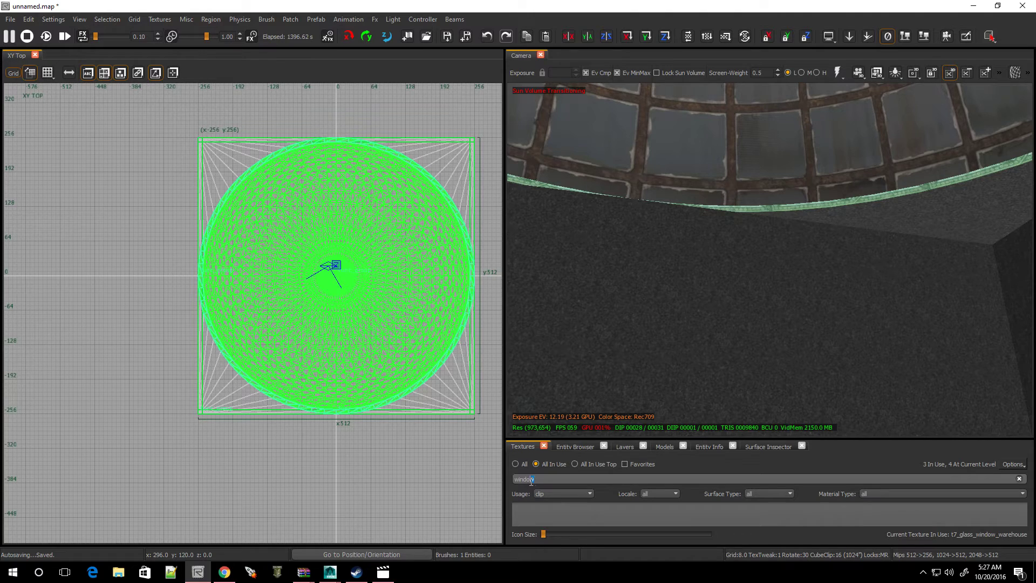
pyautogui.moveTo(534, 480); pyautogui.dragTo(508, 480)
pyautogui.press('BackSpace')
pyautogui.moveTo(620, 438); pyautogui.dragTo(611, 287)
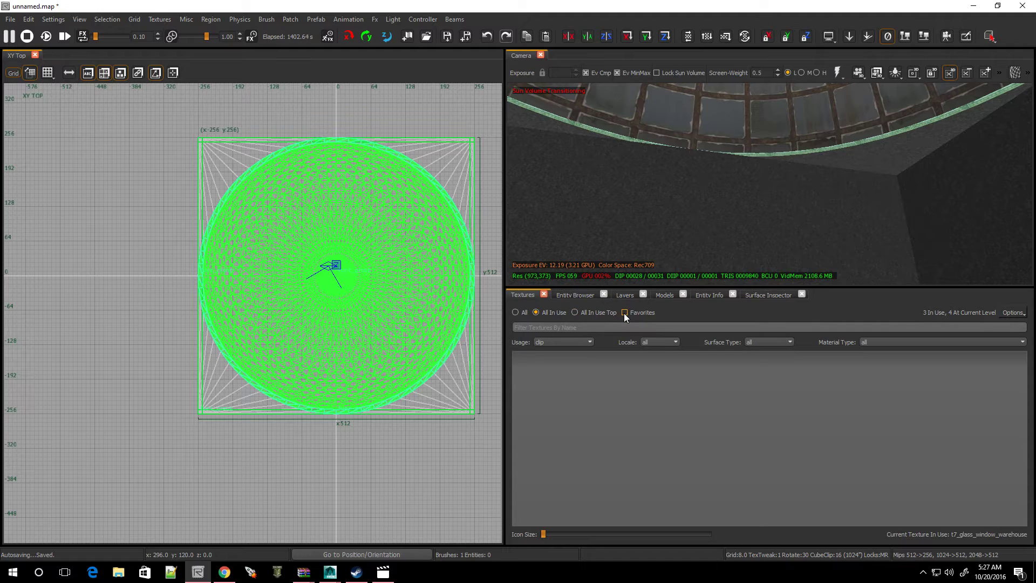
pyautogui.click(584, 344)
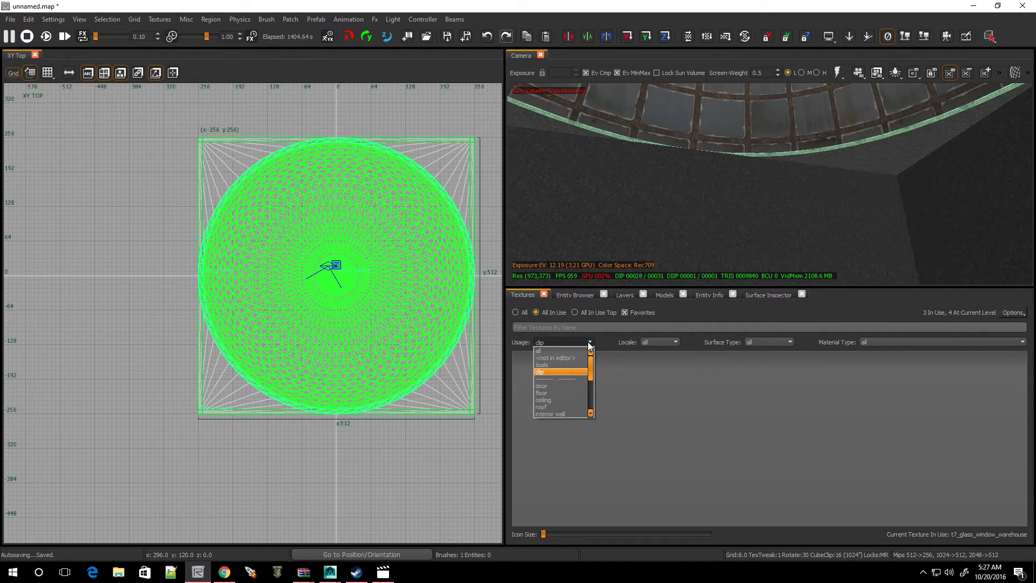
pyautogui.click(569, 353)
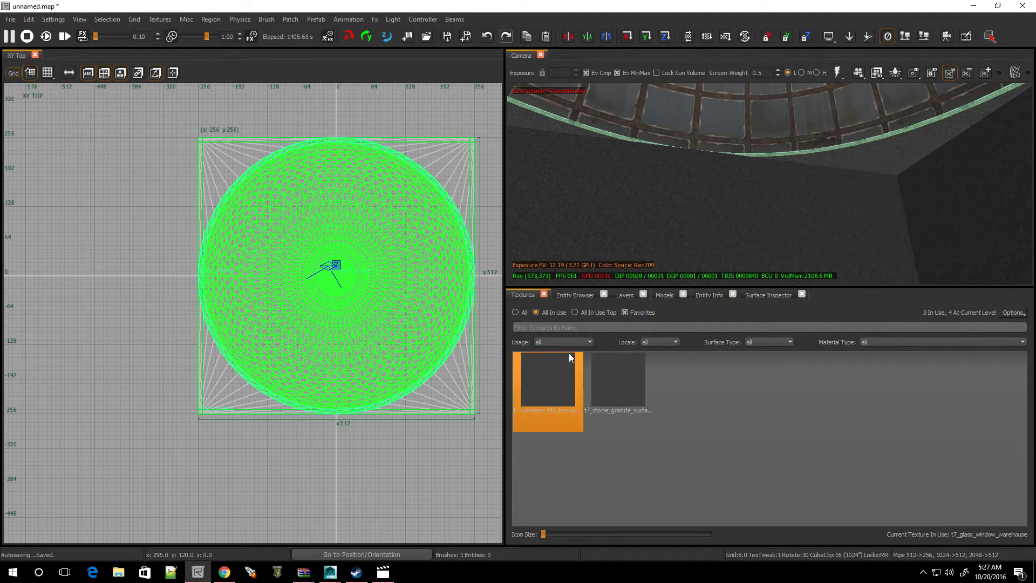
# Apply t7_stone_granite_surface_black_01 to the dome's rim patch and deselect it.
pyautogui.click(626, 380)
pyautogui.press('Escape')
pyautogui.moveTo(757, 247)
pyautogui.mouseDown(button='right')
pyautogui.moveTo(636, 247)
pyautogui.moveTo(647, 146)
pyautogui.moveTo(757, 247)
pyautogui.mouseUp(button='right')
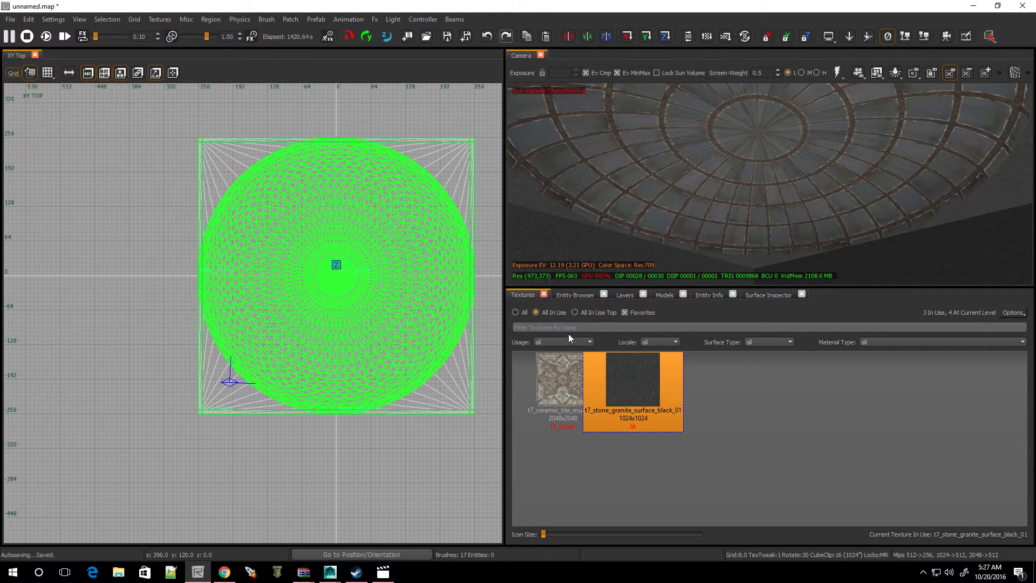
# List all favorite textures and apply t7_metal_panel_x_brace to the dome's inner surface.
pyautogui.click(515, 313)
pyautogui.click(764, 482)
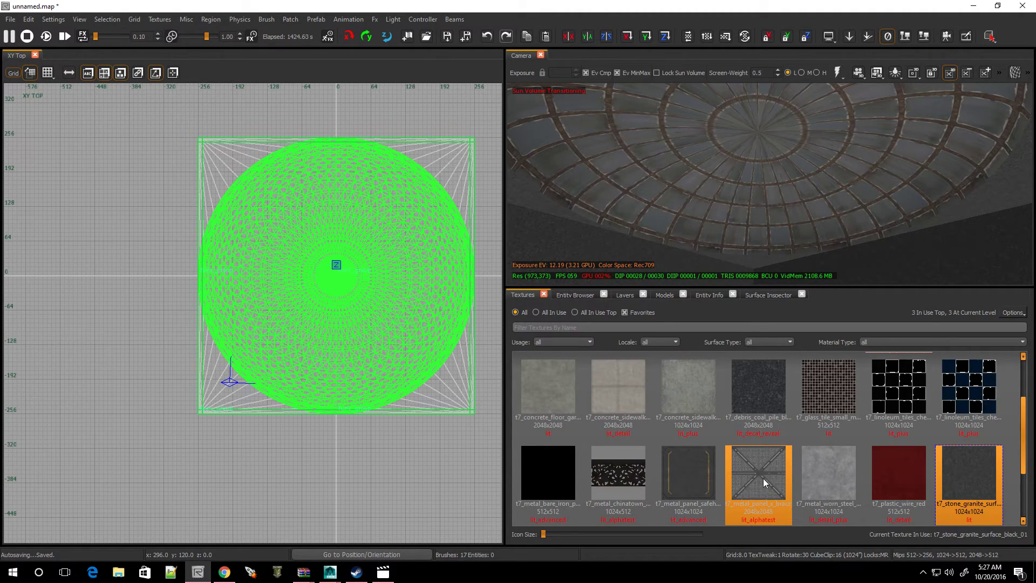
pyautogui.keyDown('shift'); pyautogui.click(766, 189); pyautogui.keyUp('shift')
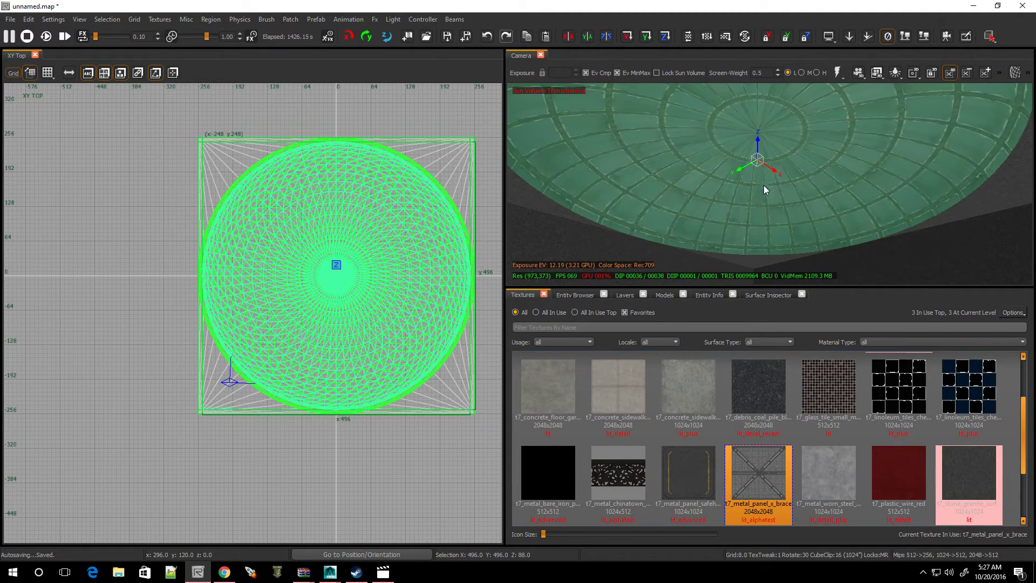
pyautogui.click(764, 471)
pyautogui.moveTo(790, 266); pyautogui.dragTo(785, 216, button='right')
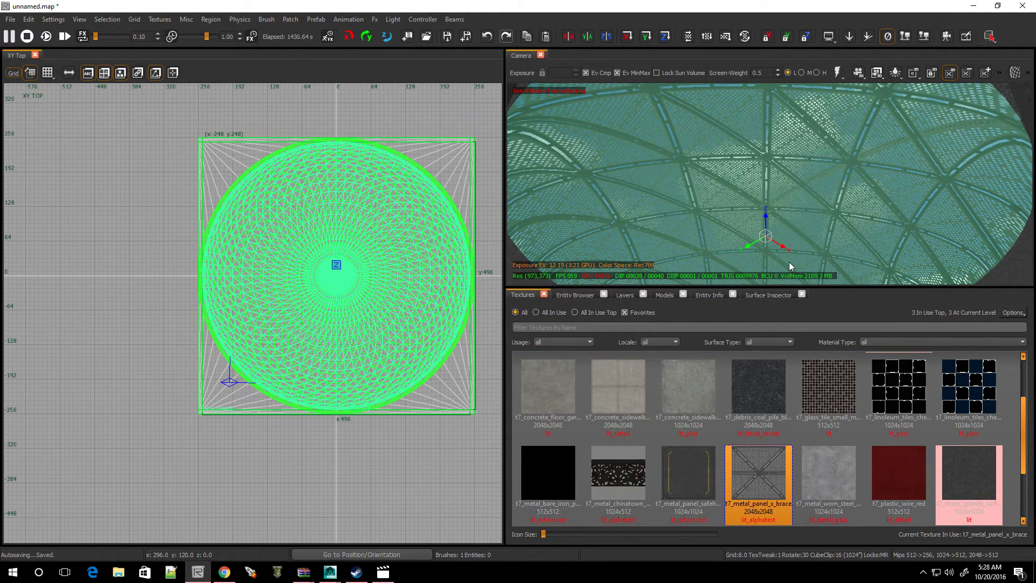
# Apply Natural patch texturing to the metal-panelled inner surface of the dome and deselect it.
pyautogui.click(768, 295)
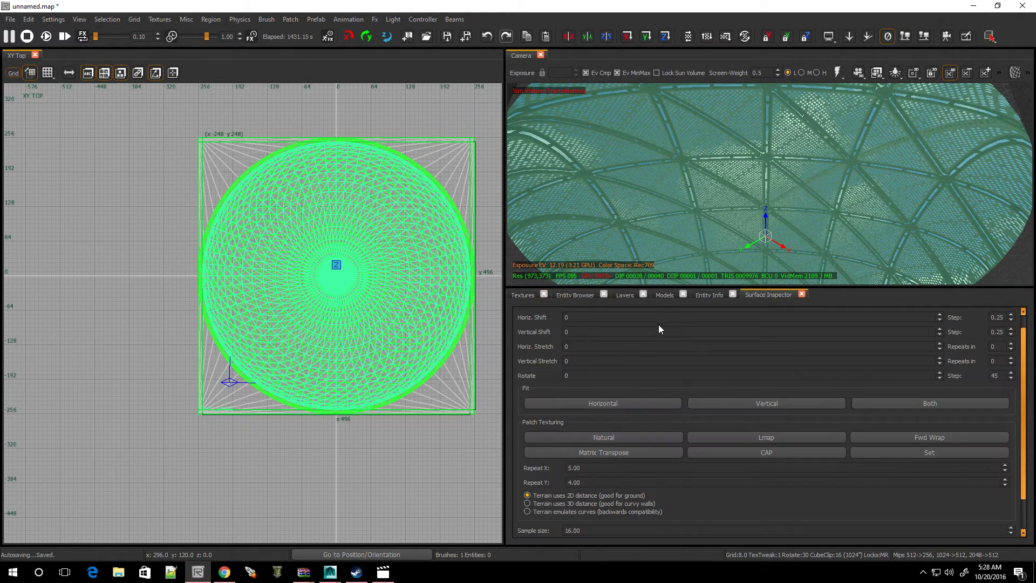
pyautogui.click(627, 440)
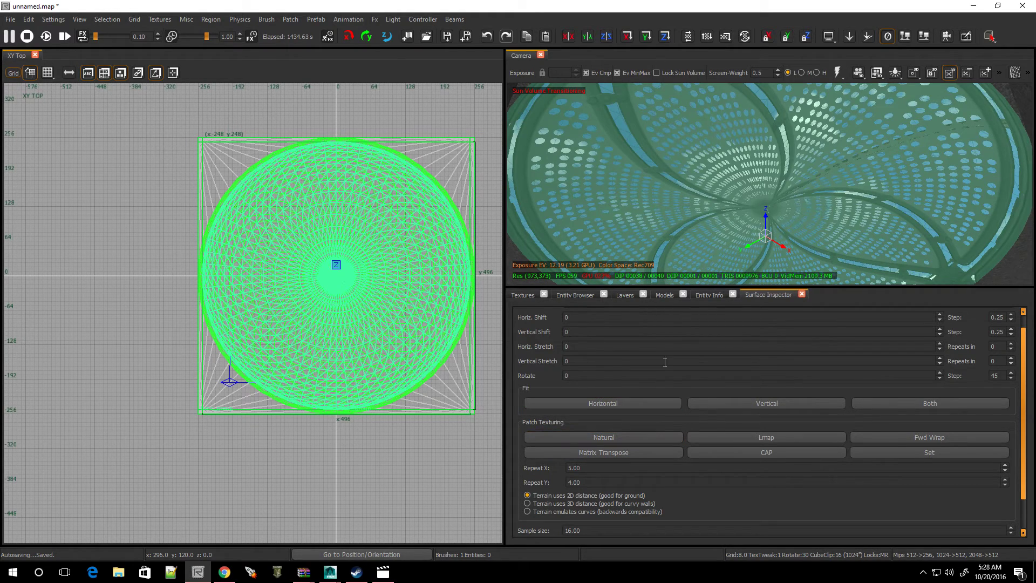
pyautogui.press('Escape')
# Enlarge the camera view and examine the metal-panelled dome and its rim from inside the room.
pyautogui.moveTo(734, 223); pyautogui.dragTo(740, 199, button='right')
pyautogui.moveTo(677, 187); pyautogui.dragTo(673, 185, button='right')
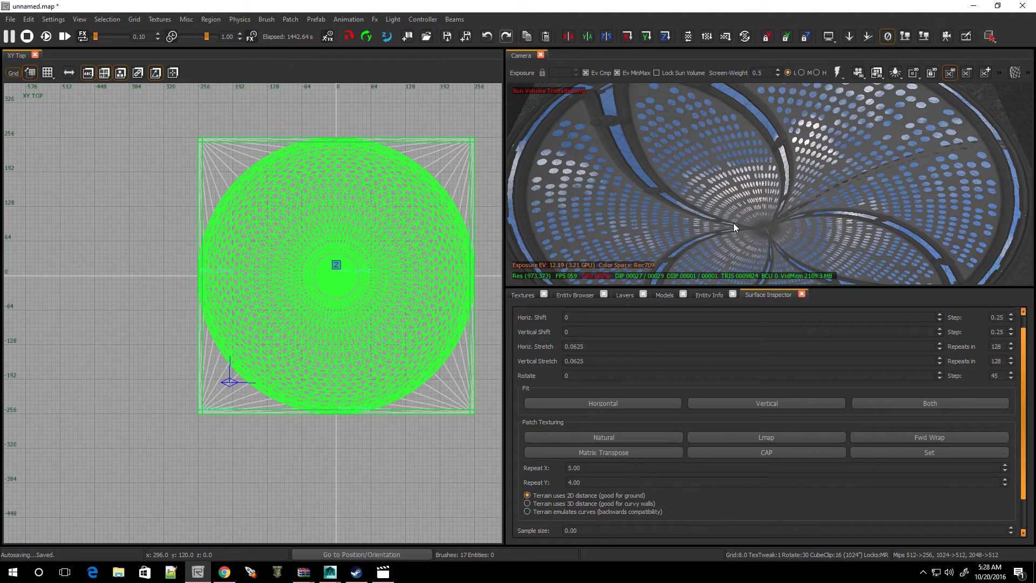
pyautogui.moveTo(724, 286); pyautogui.dragTo(724, 445)
pyautogui.moveTo(755, 324); pyautogui.dragTo(752, 322, button='right')
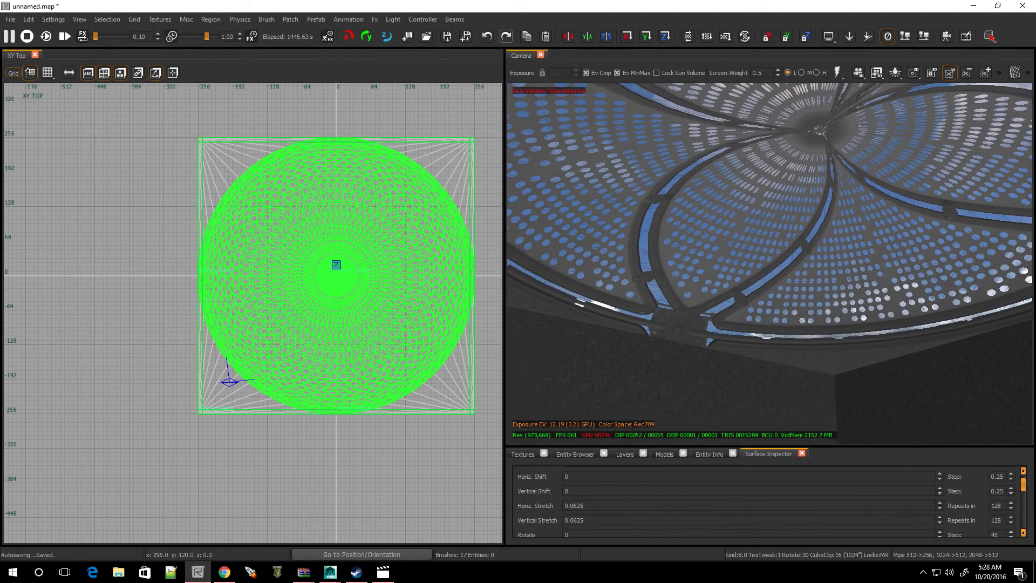
pyautogui.moveTo(770, 264); pyautogui.dragTo(756, 198, button='right')
pyautogui.moveTo(734, 313); pyautogui.dragTo(721, 307, button='right')
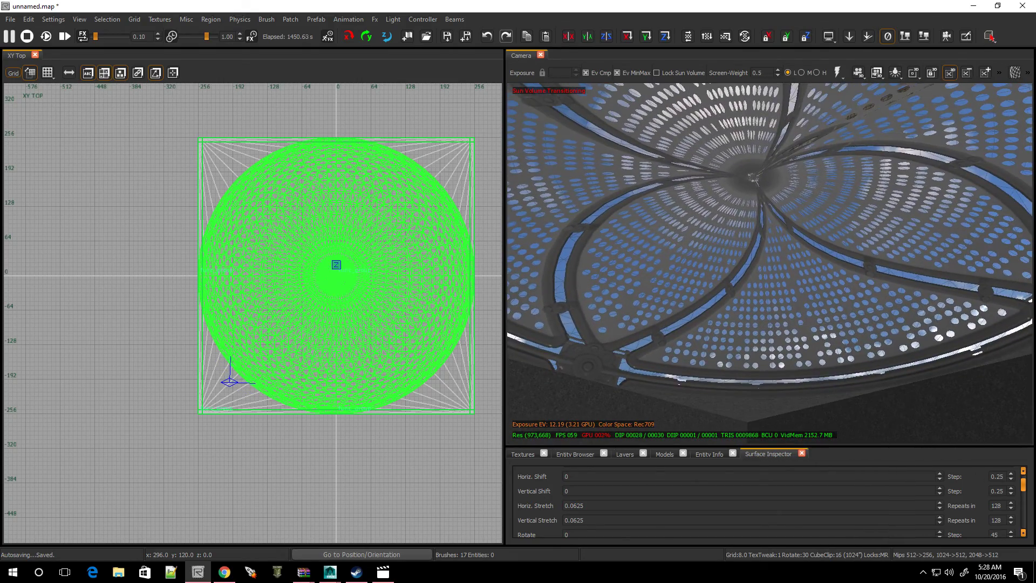